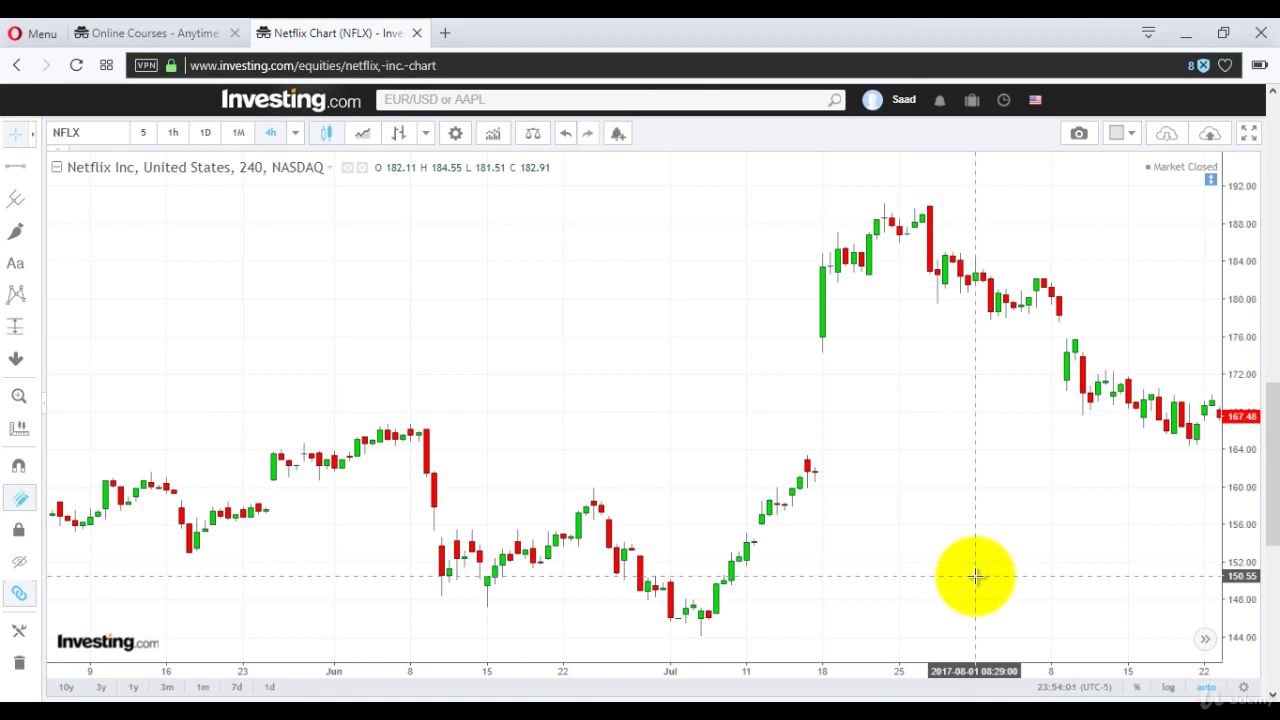
Place an up-arrow icon above the last visible 23 August 2017 candle, at a price of about 178.52
mouse_move(686, 689)
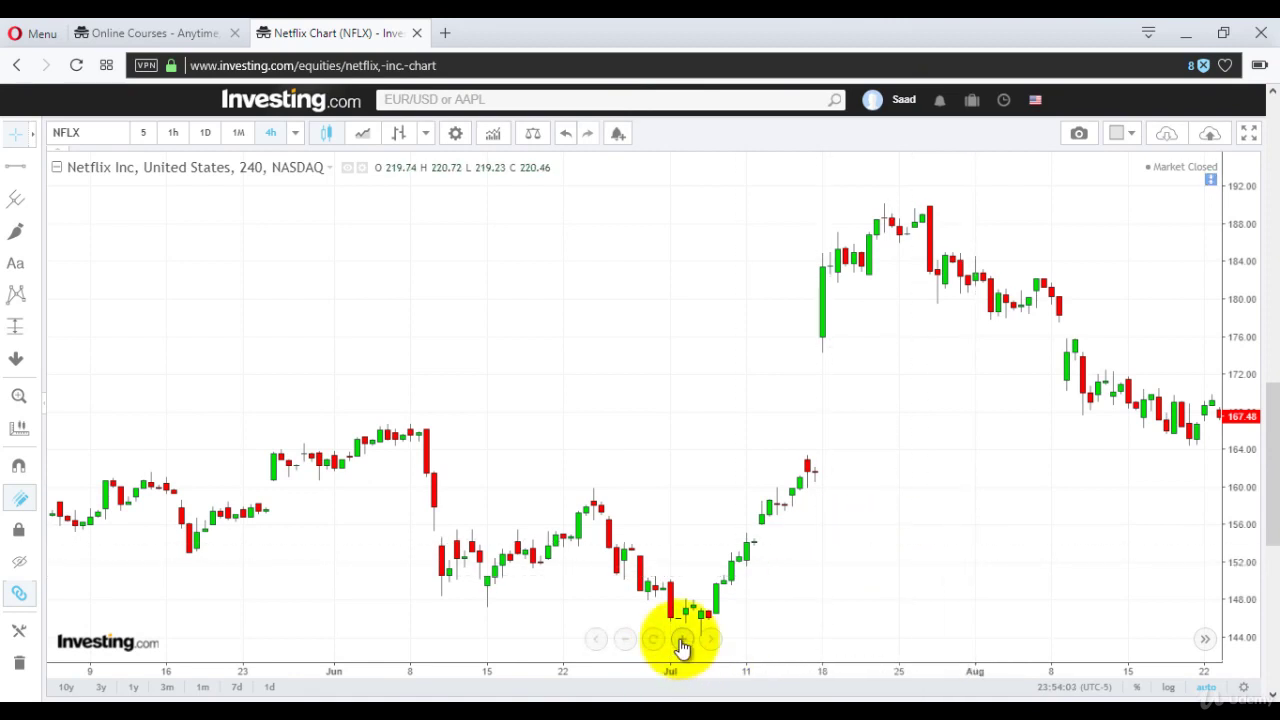
click(682, 640)
click(682, 640)
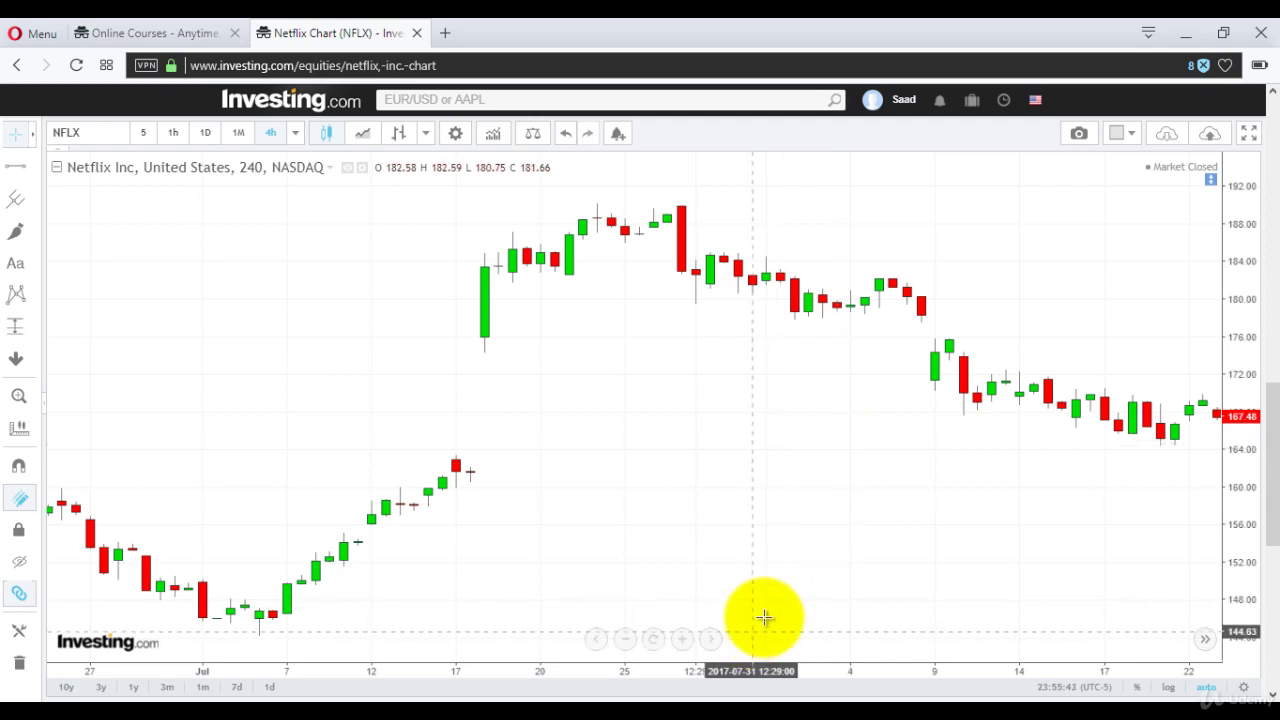
click(680, 642)
click(680, 642)
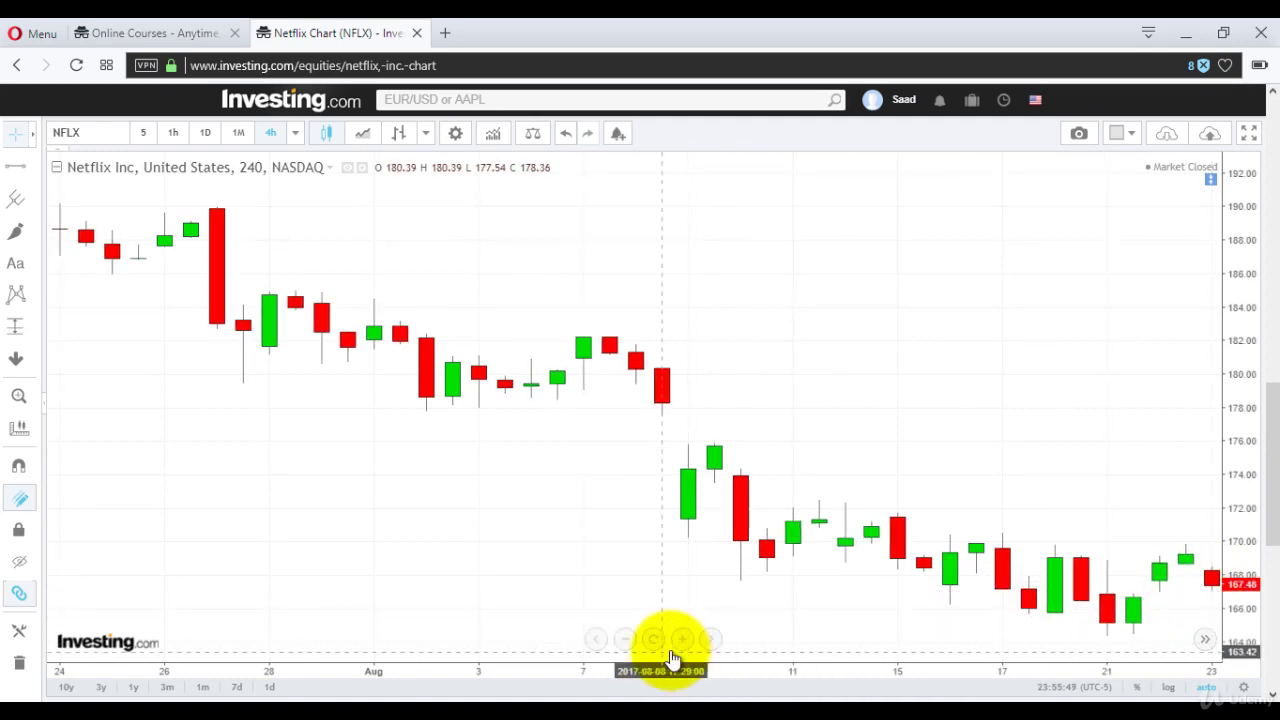
click(707, 645)
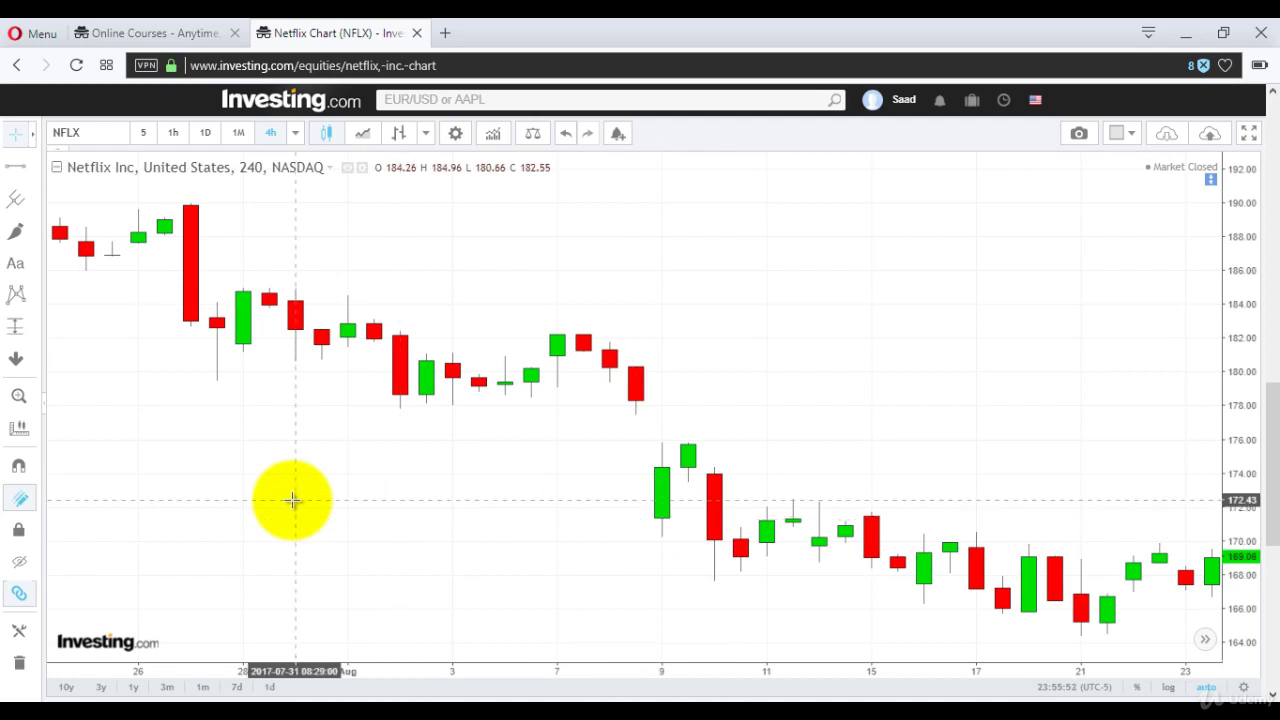
click(33, 360)
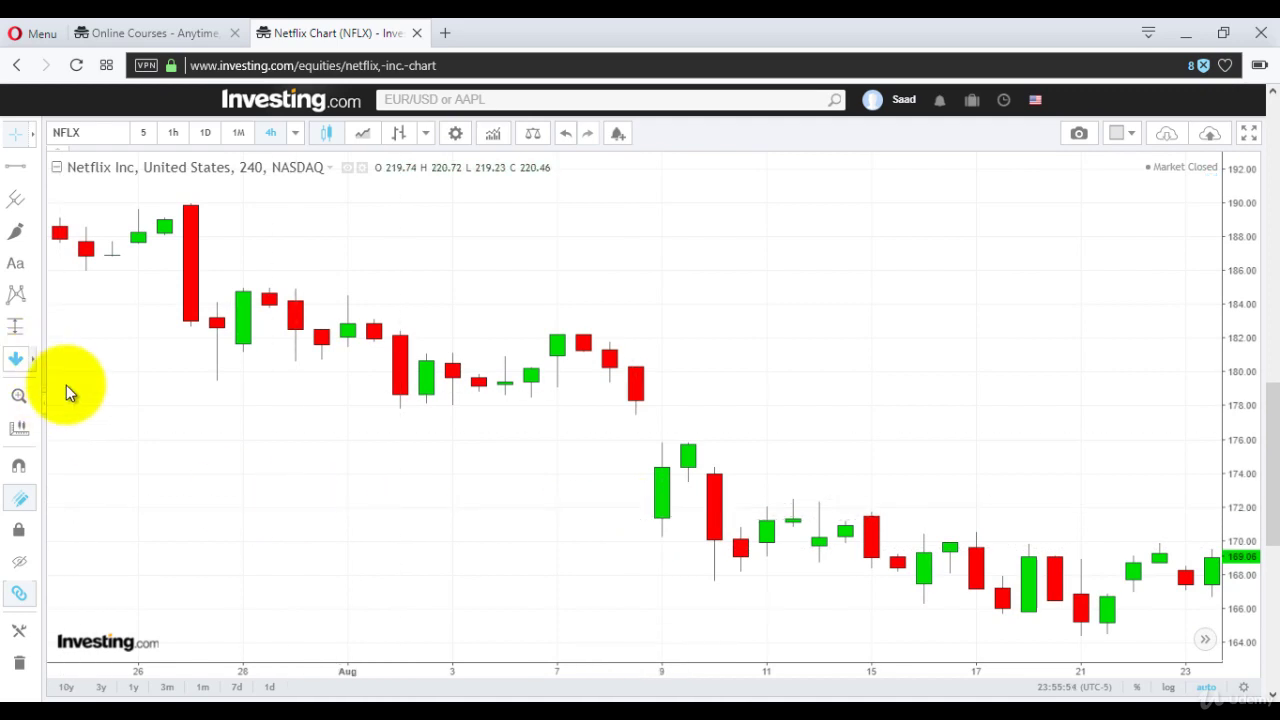
click(388, 378)
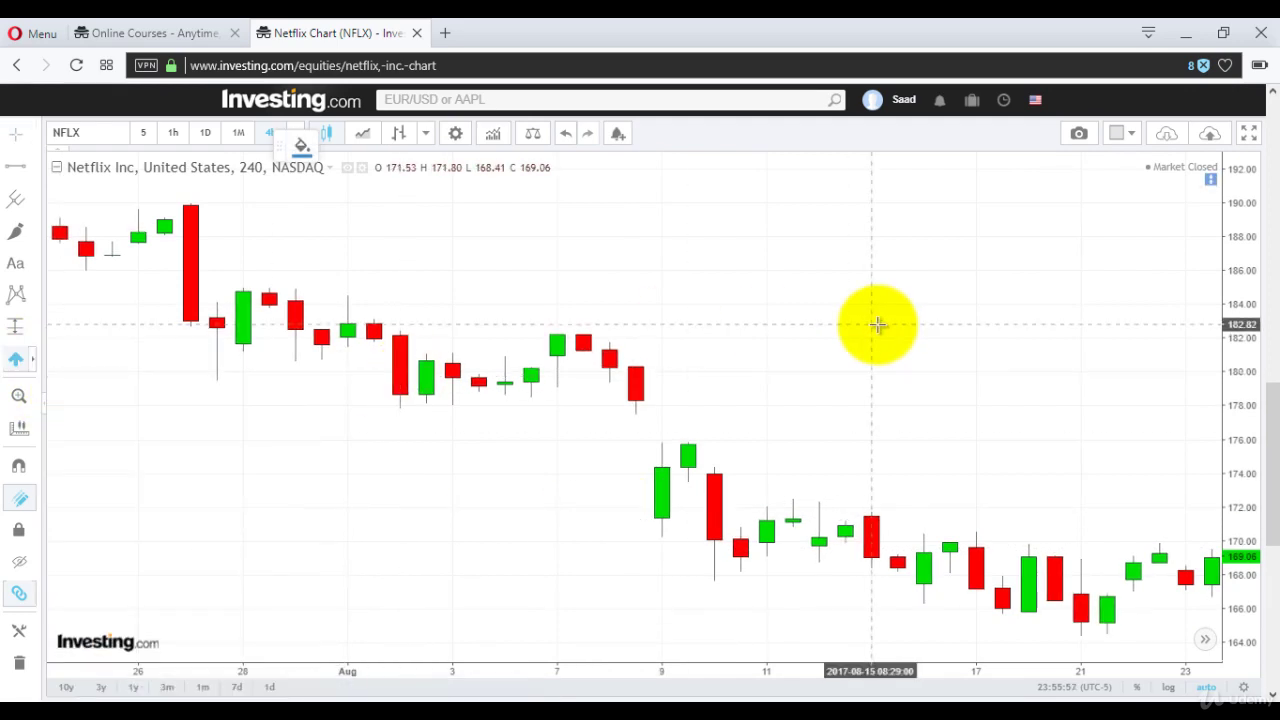
click(1214, 397)
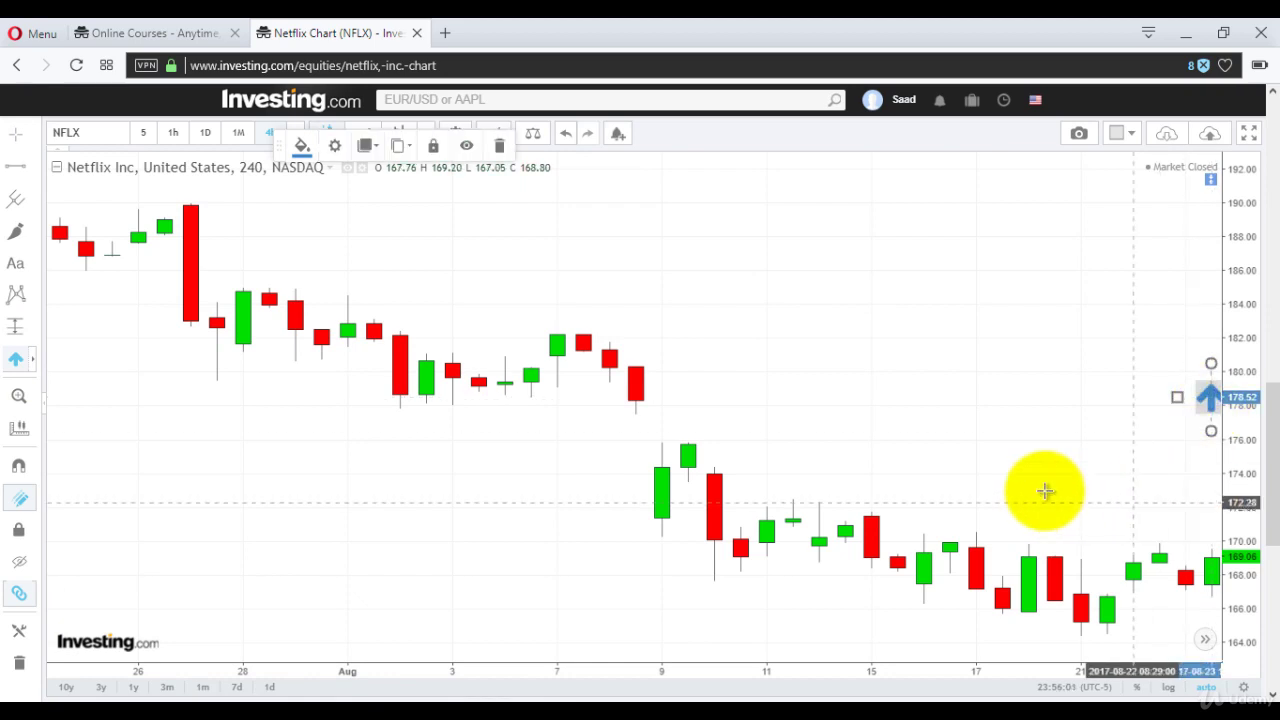
Draw three horizontal lines across the price chart at about 171.53, 165.23 and 168.28
mouse_move(763, 634)
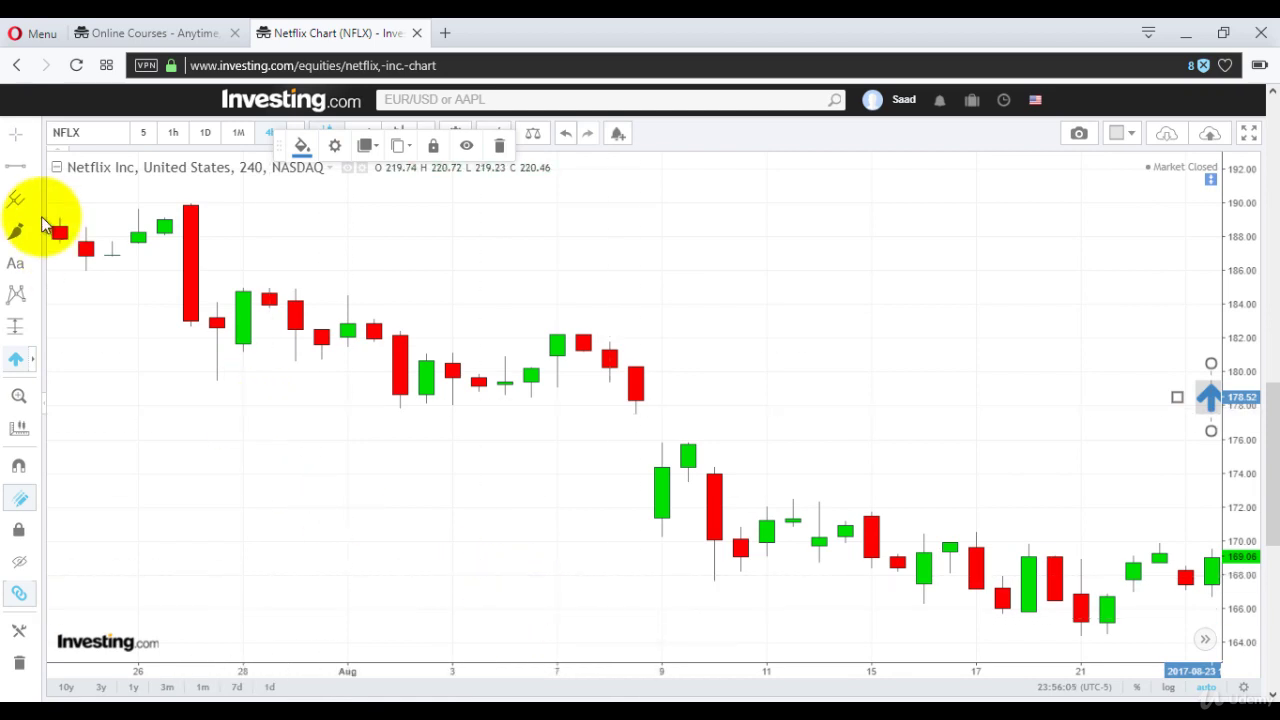
click(16, 172)
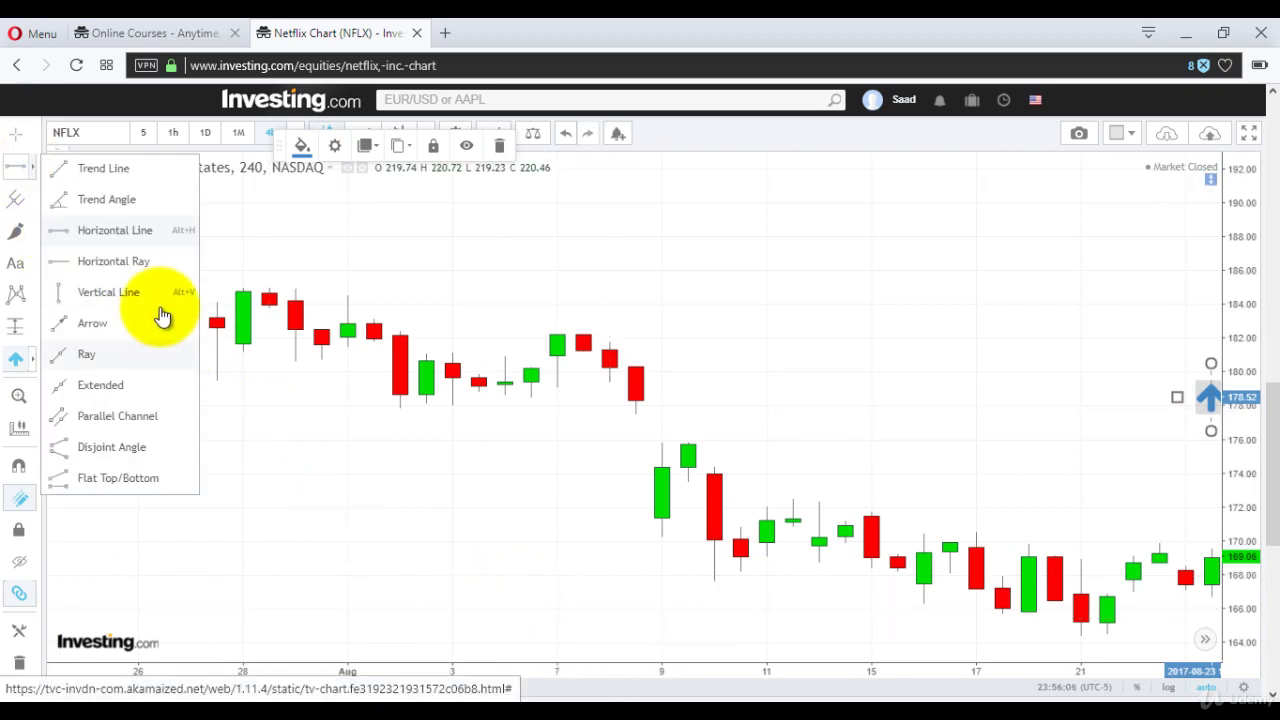
click(150, 272)
click(634, 515)
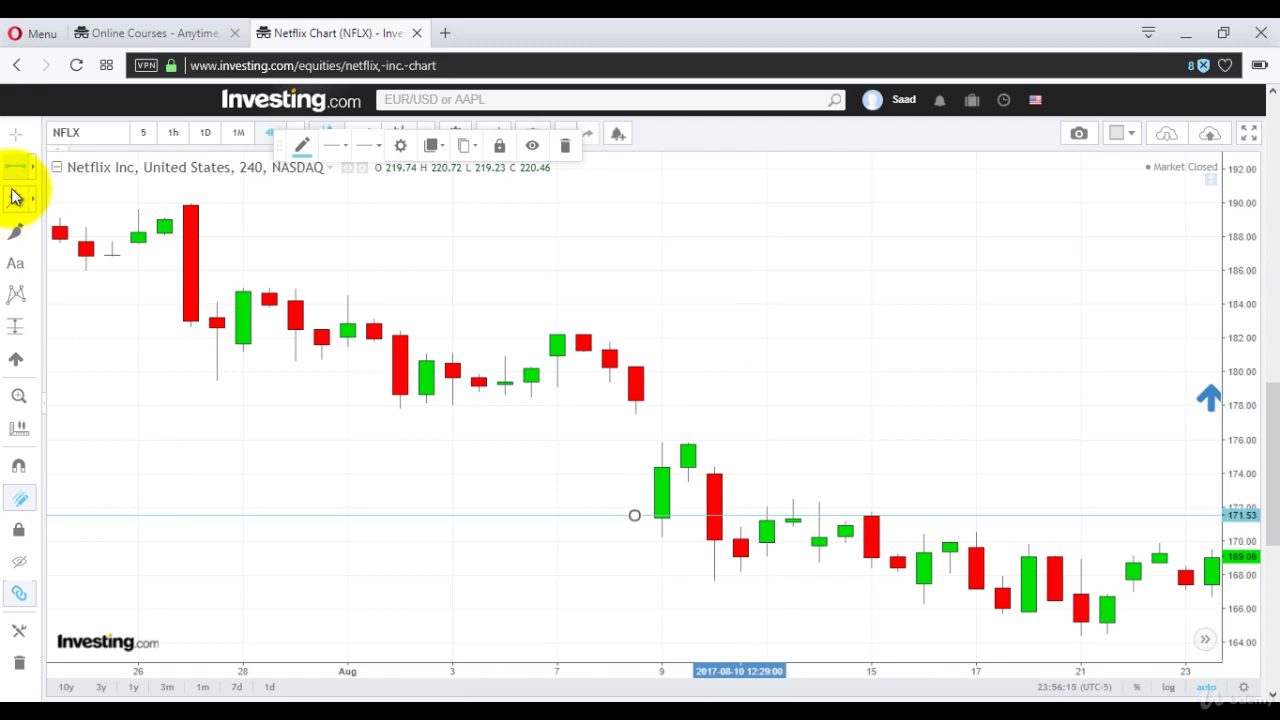
click(15, 172)
click(103, 233)
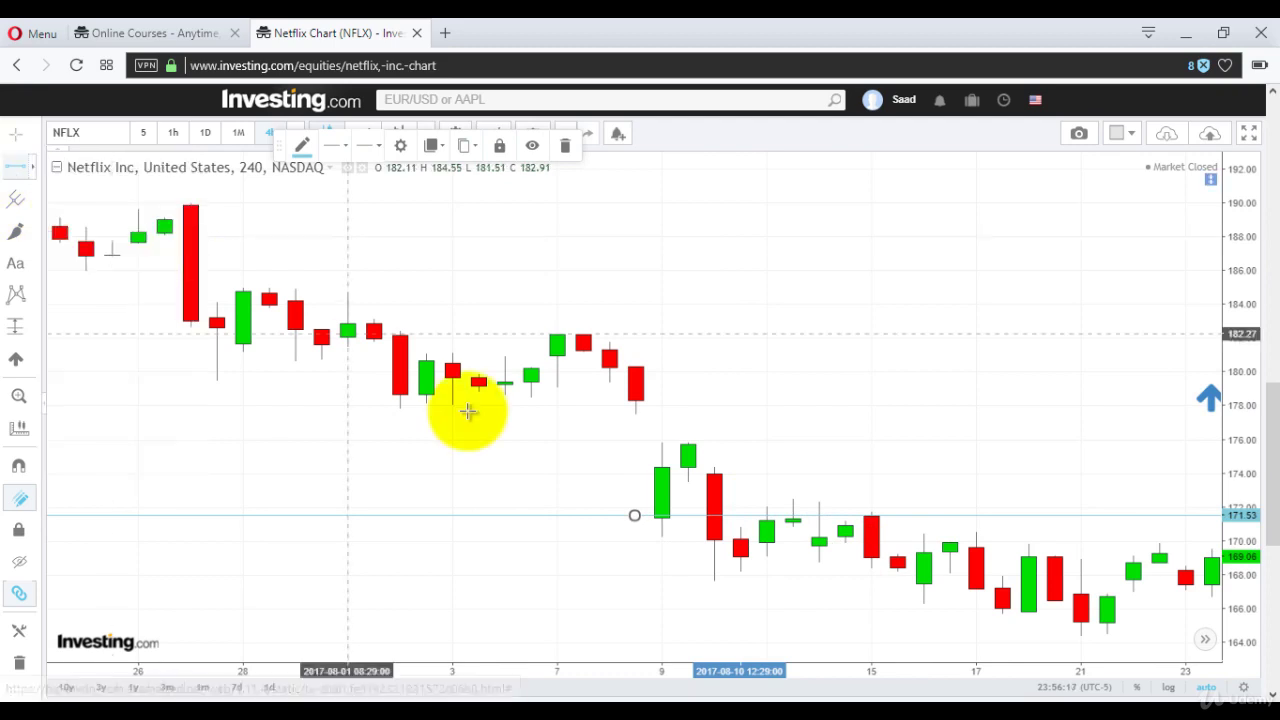
click(824, 622)
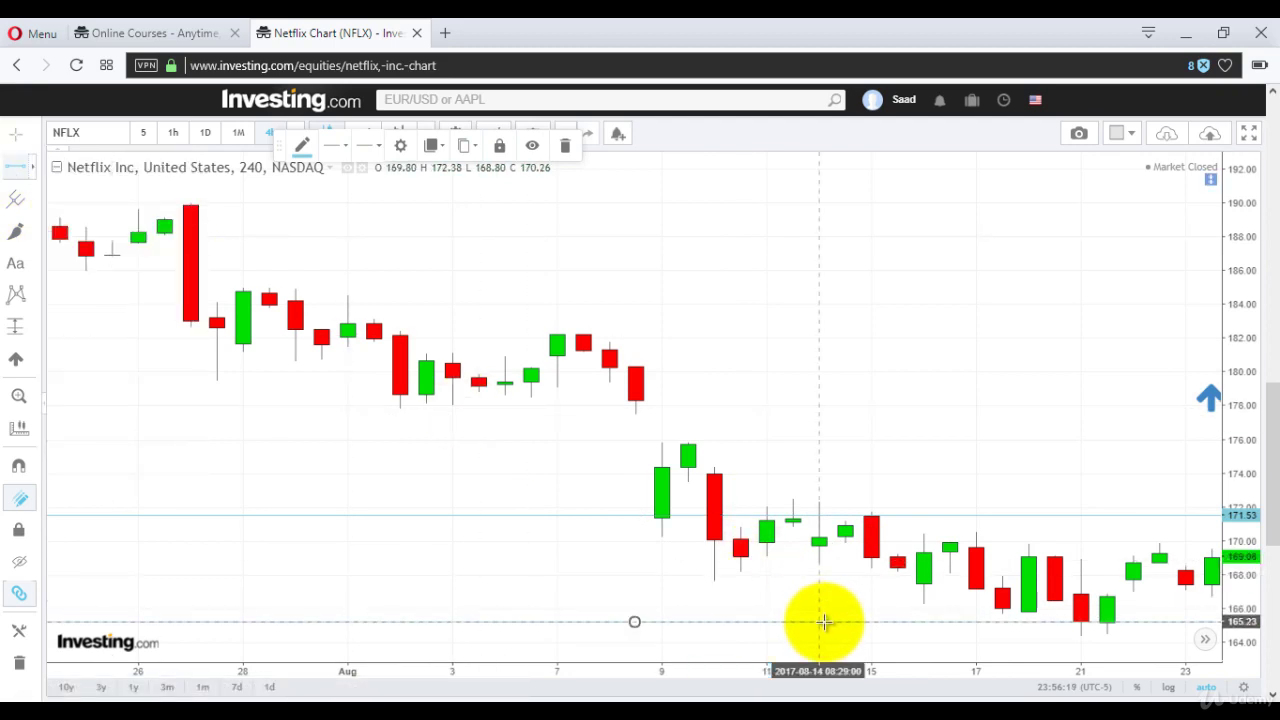
click(5, 170)
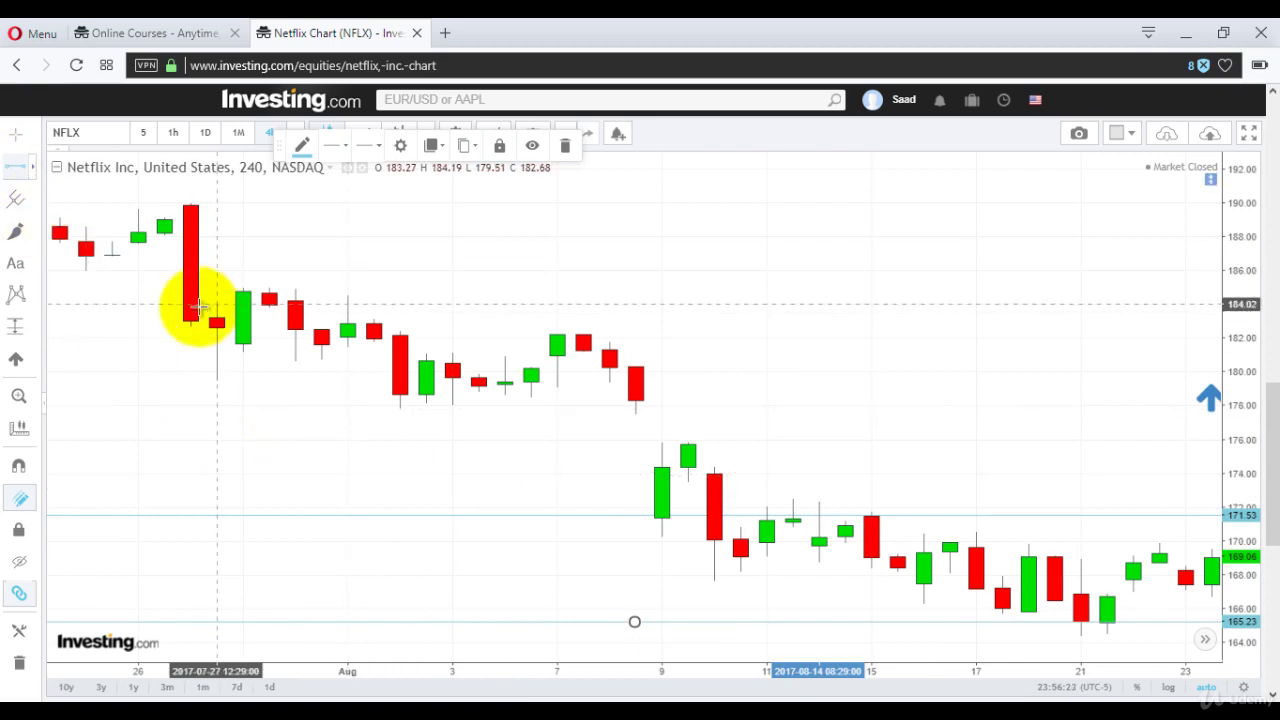
click(461, 570)
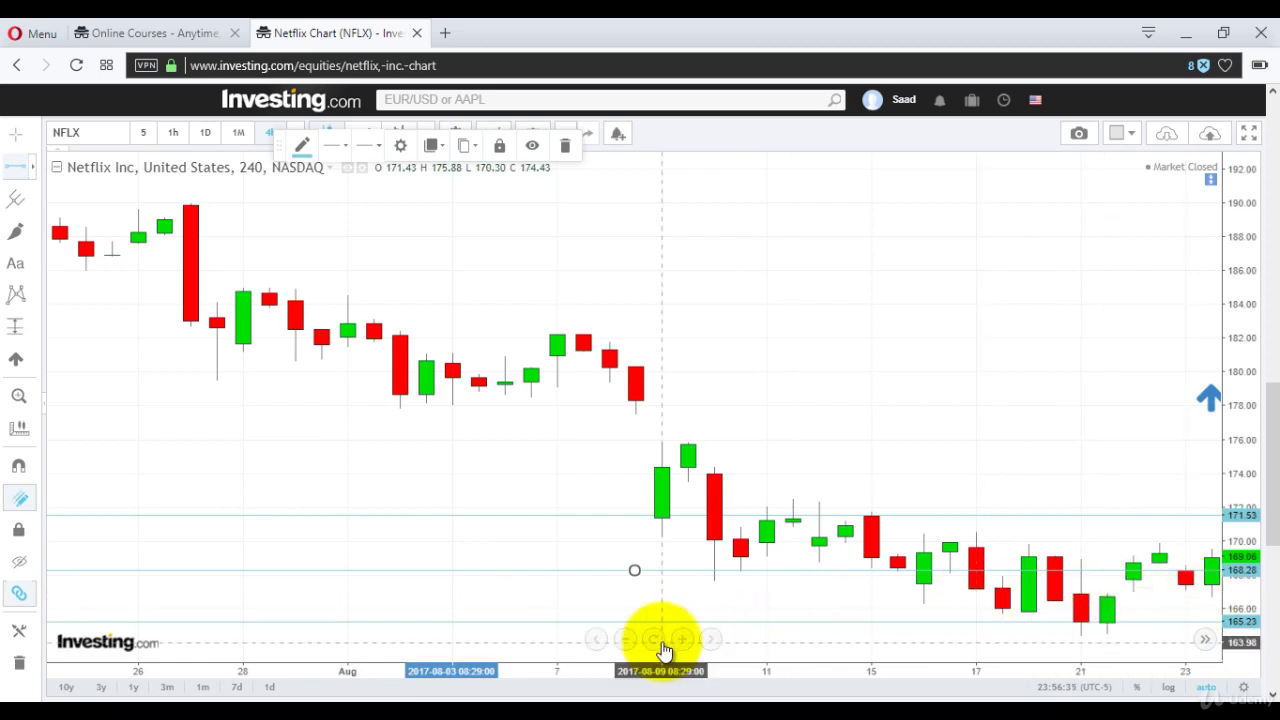
Mark the 24 August 2017 candle with a down-arrow icon above it, at about 176.52
click(716, 645)
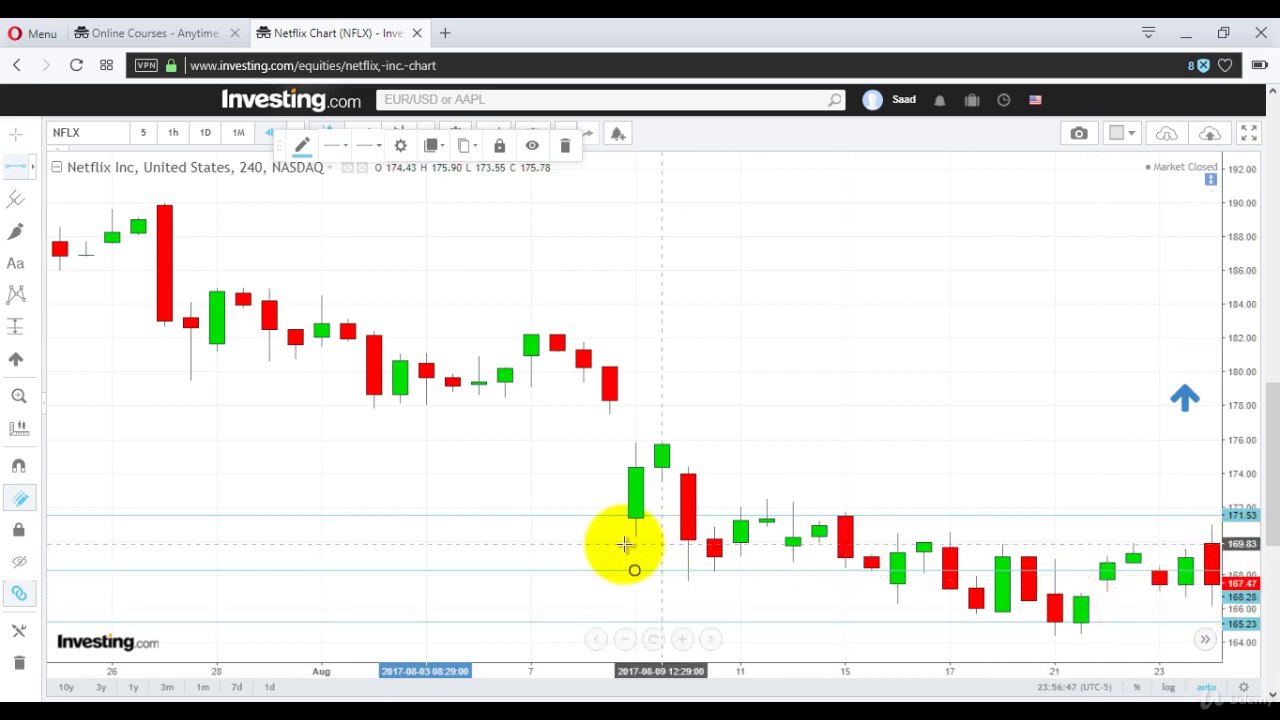
click(15, 358)
click(32, 358)
click(54, 360)
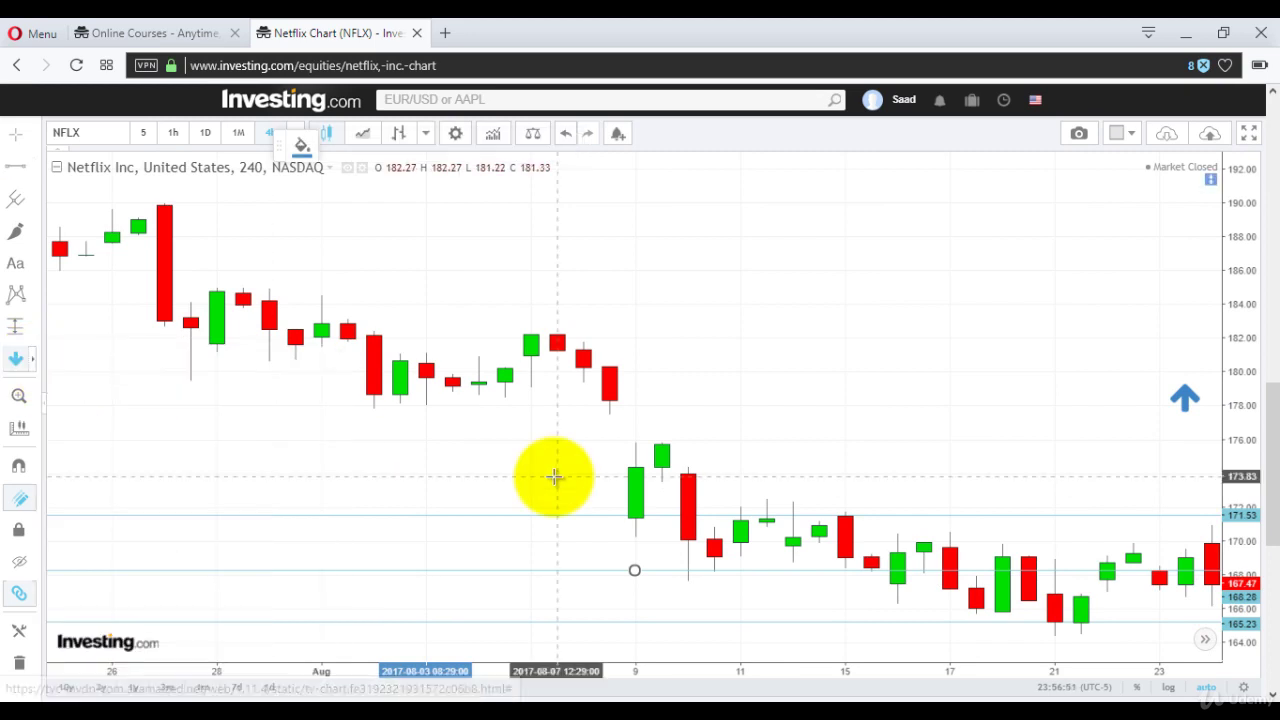
click(1208, 431)
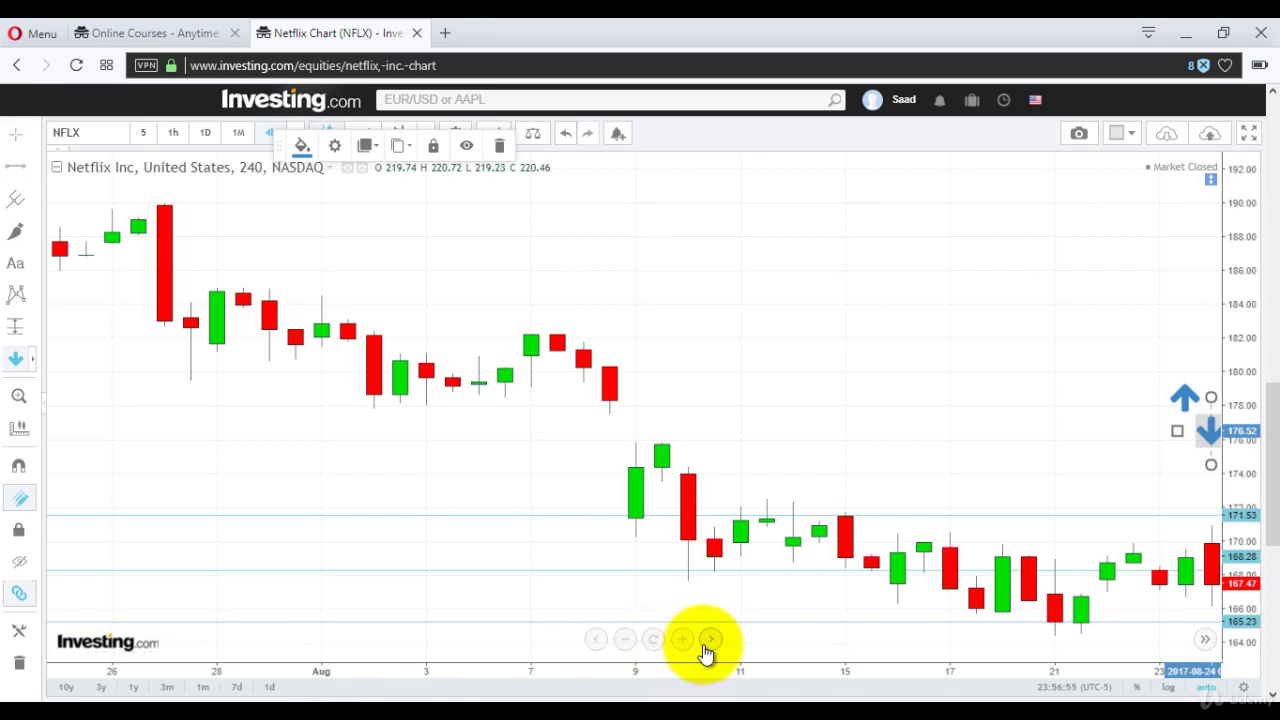
Place an up-arrow icon above the large green 29 August 2017 candle, at about 175.05
click(706, 648)
click(706, 648)
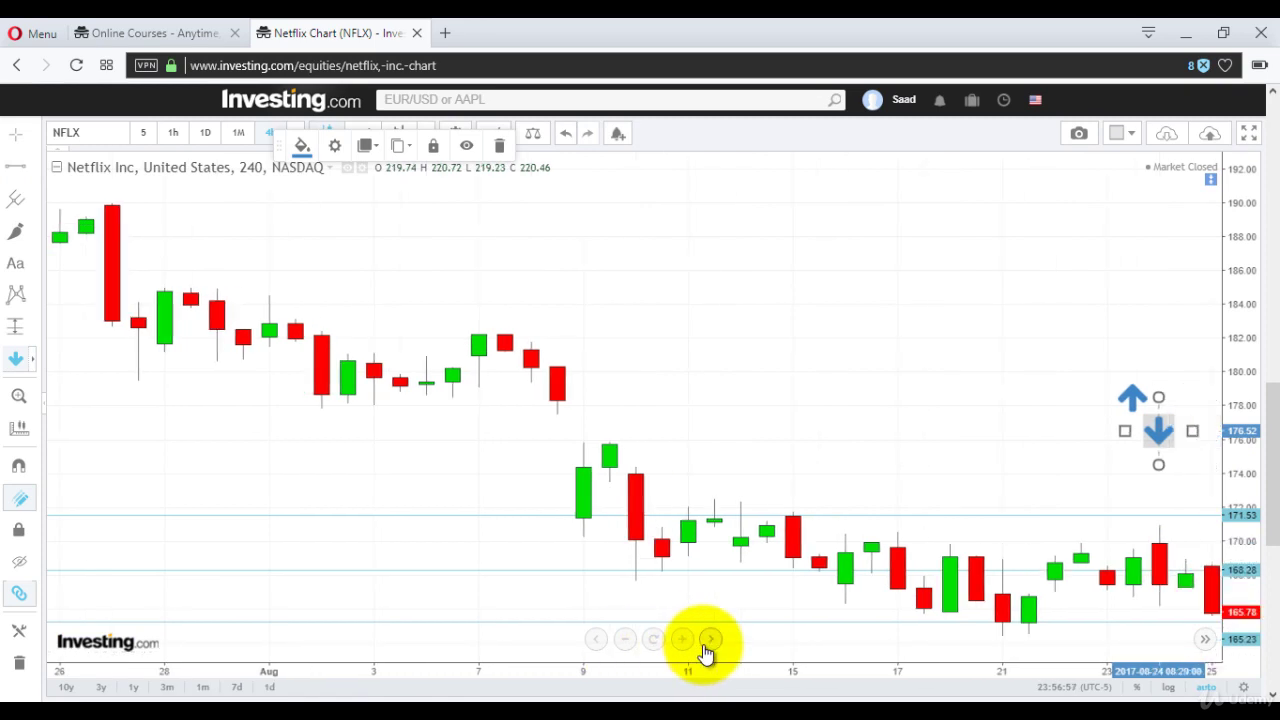
click(706, 648)
click(706, 648)
click(706, 648)
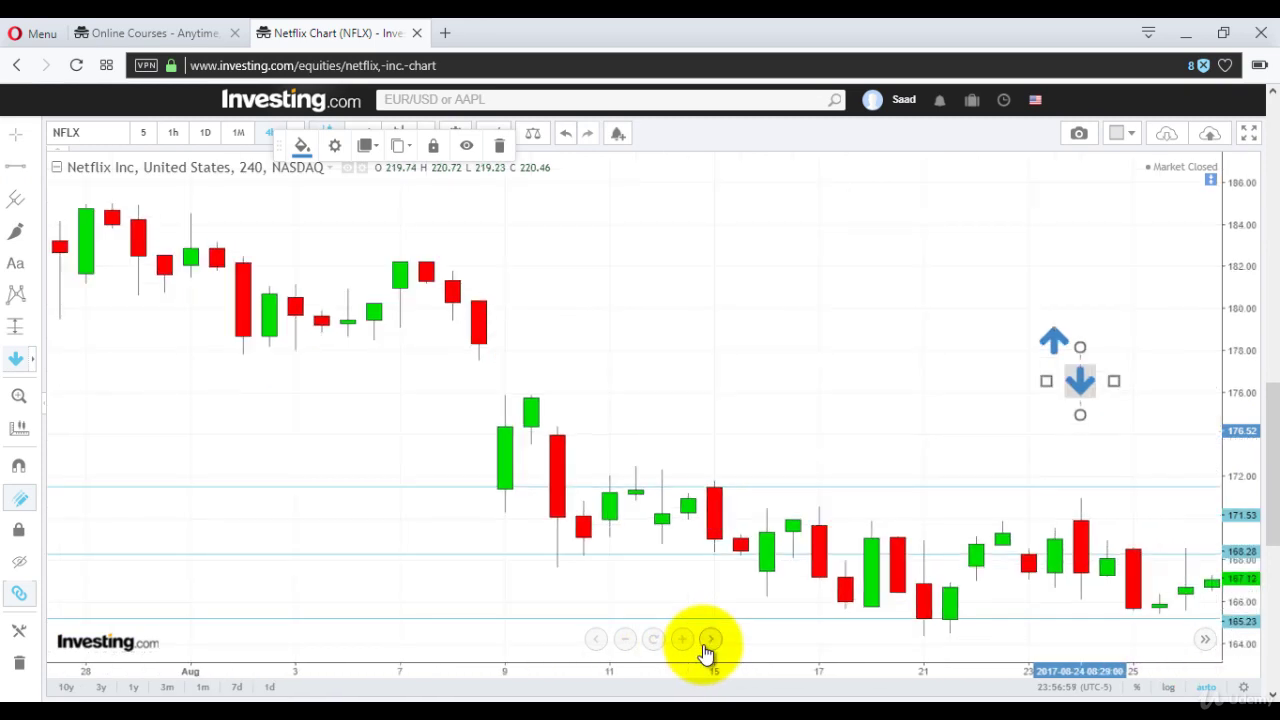
click(706, 648)
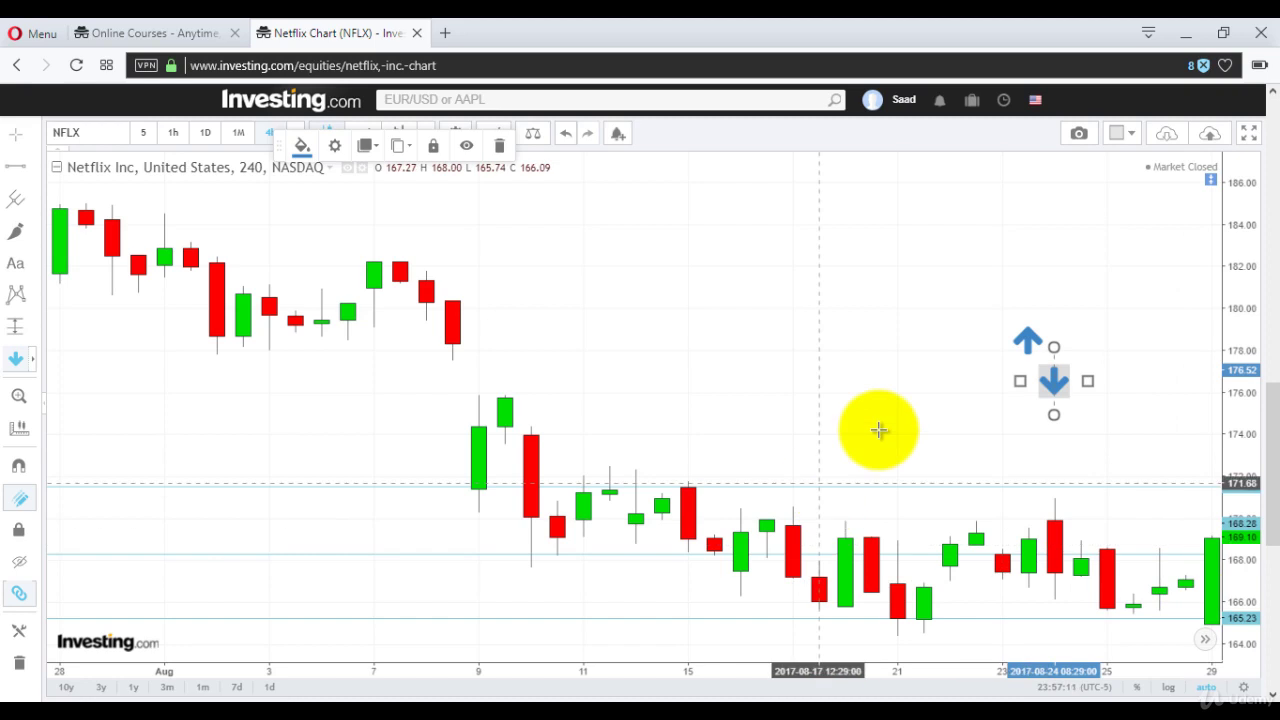
click(31, 363)
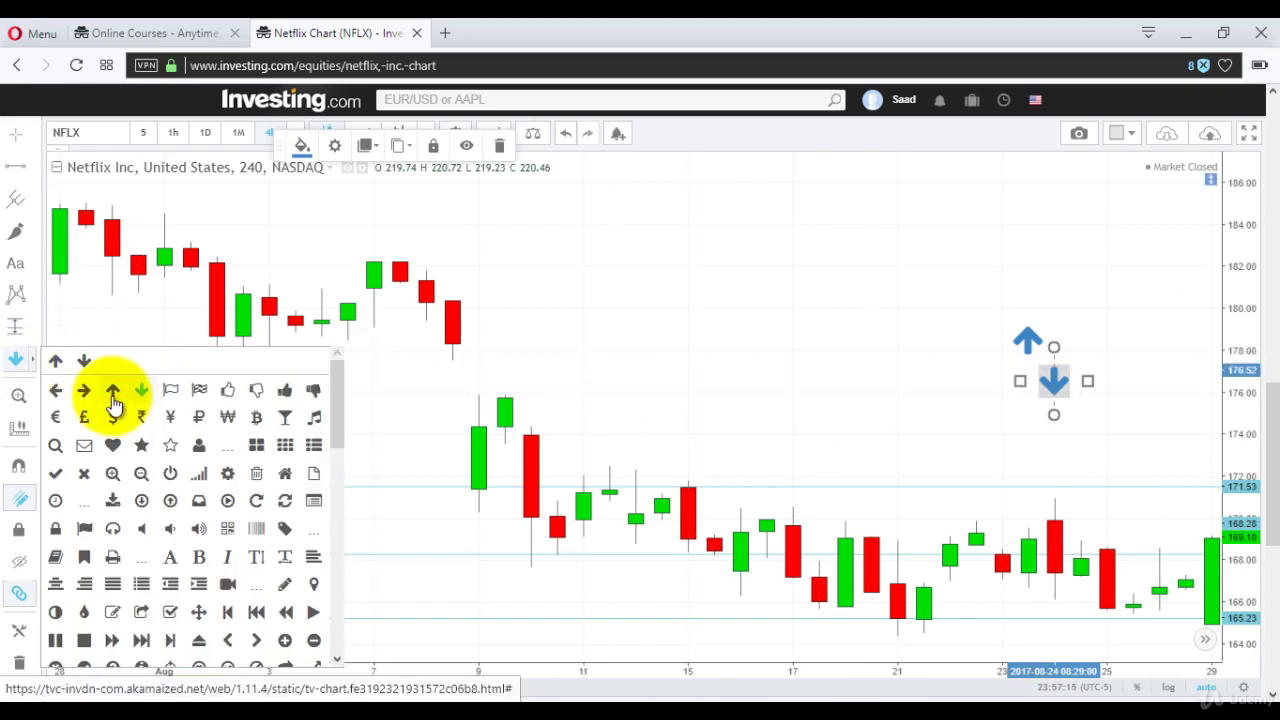
click(113, 398)
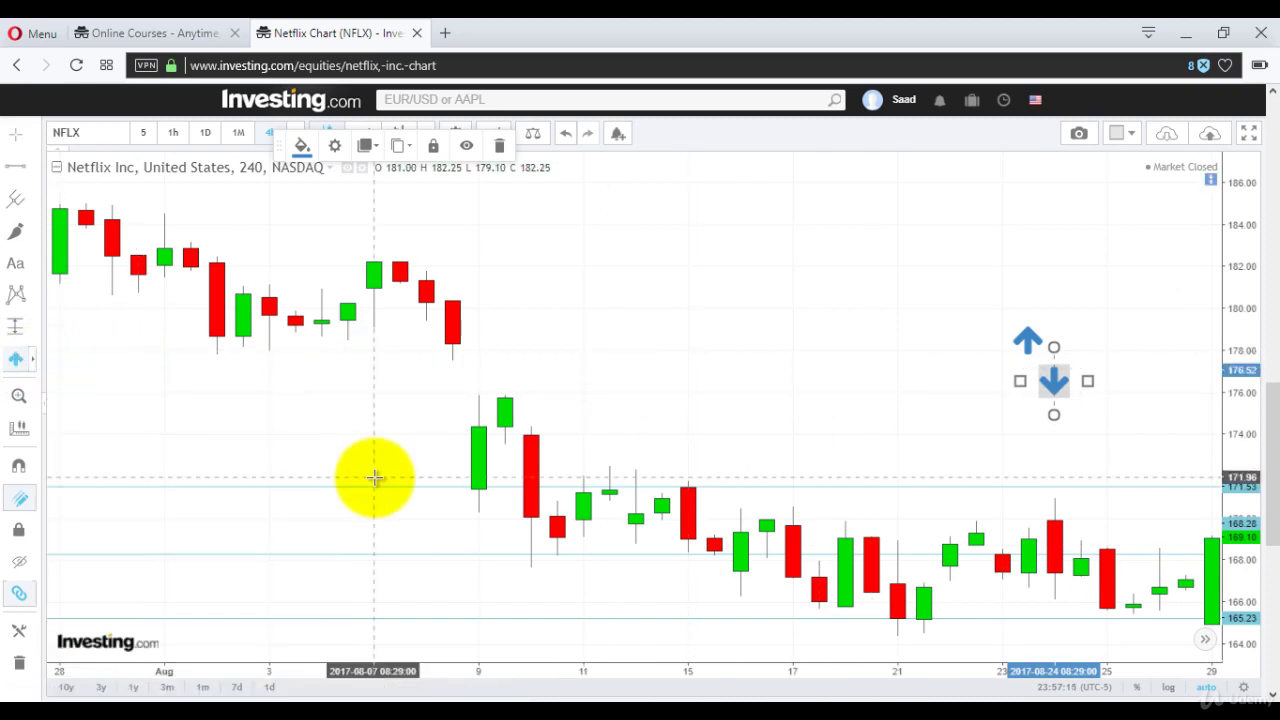
click(1205, 412)
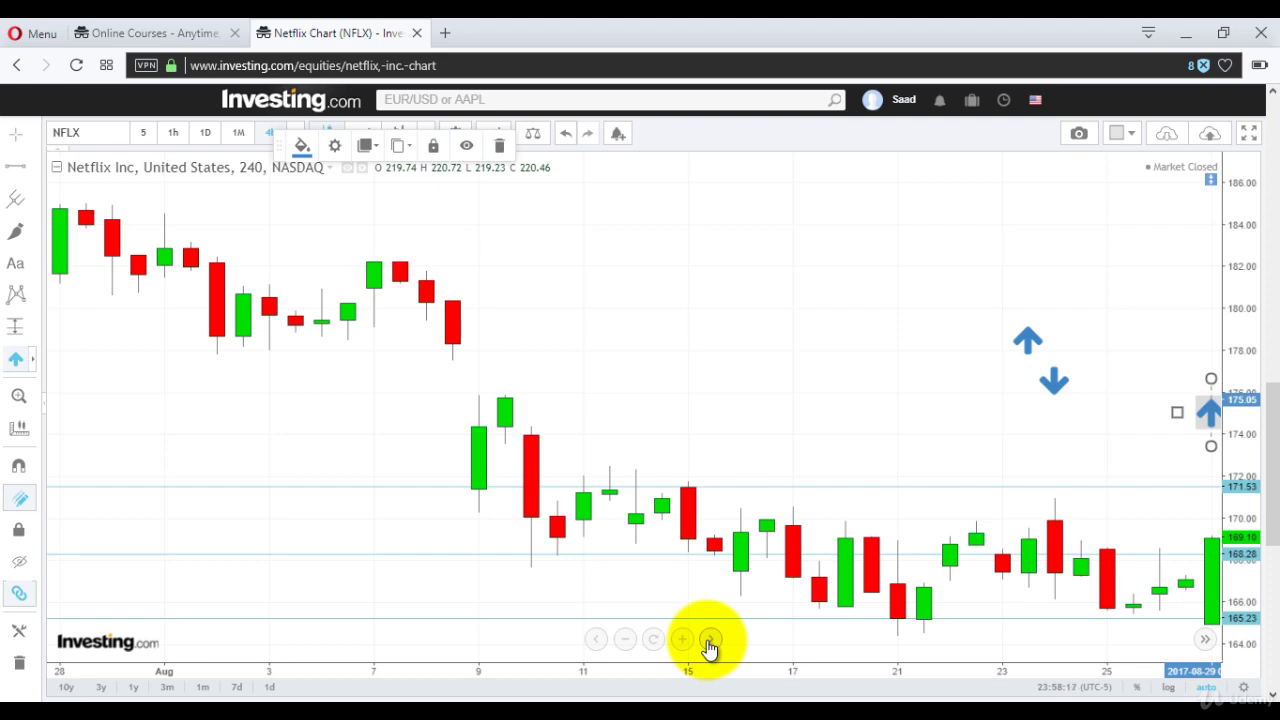
Place a down-arrow icon above the red 5 September 2017 candle, at about 178.76
click(710, 640)
click(710, 640)
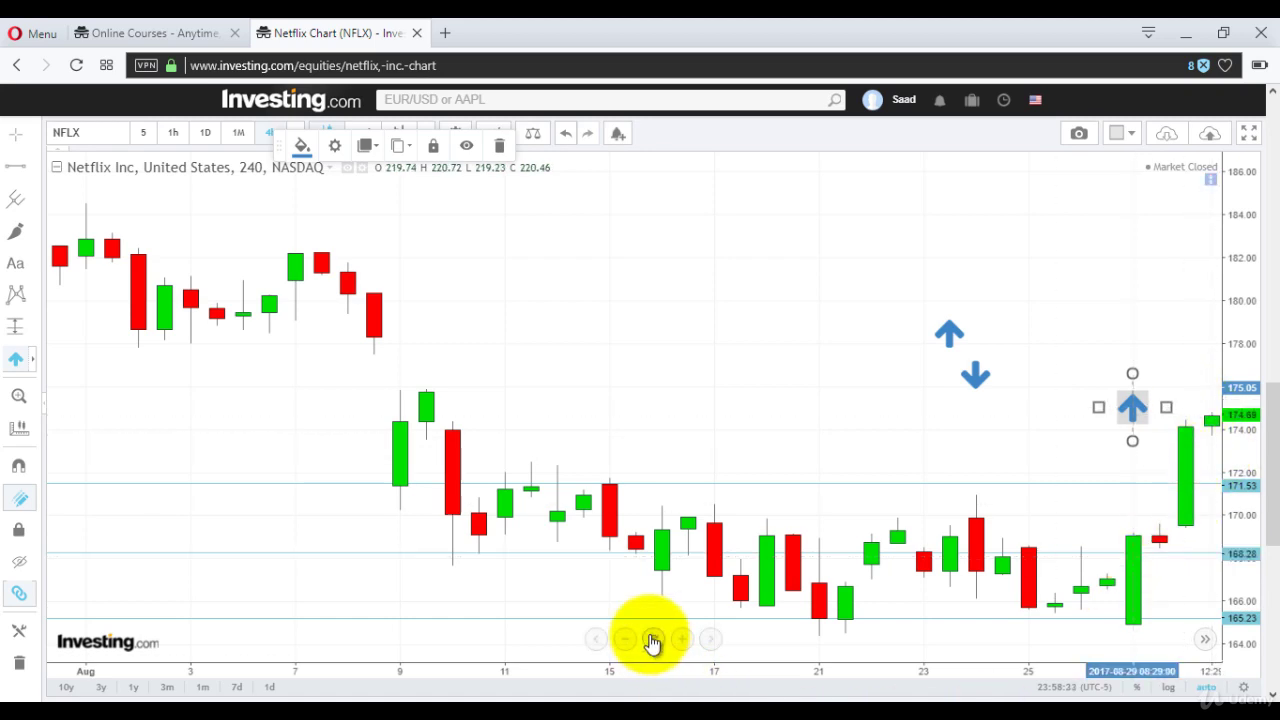
click(714, 641)
click(714, 641)
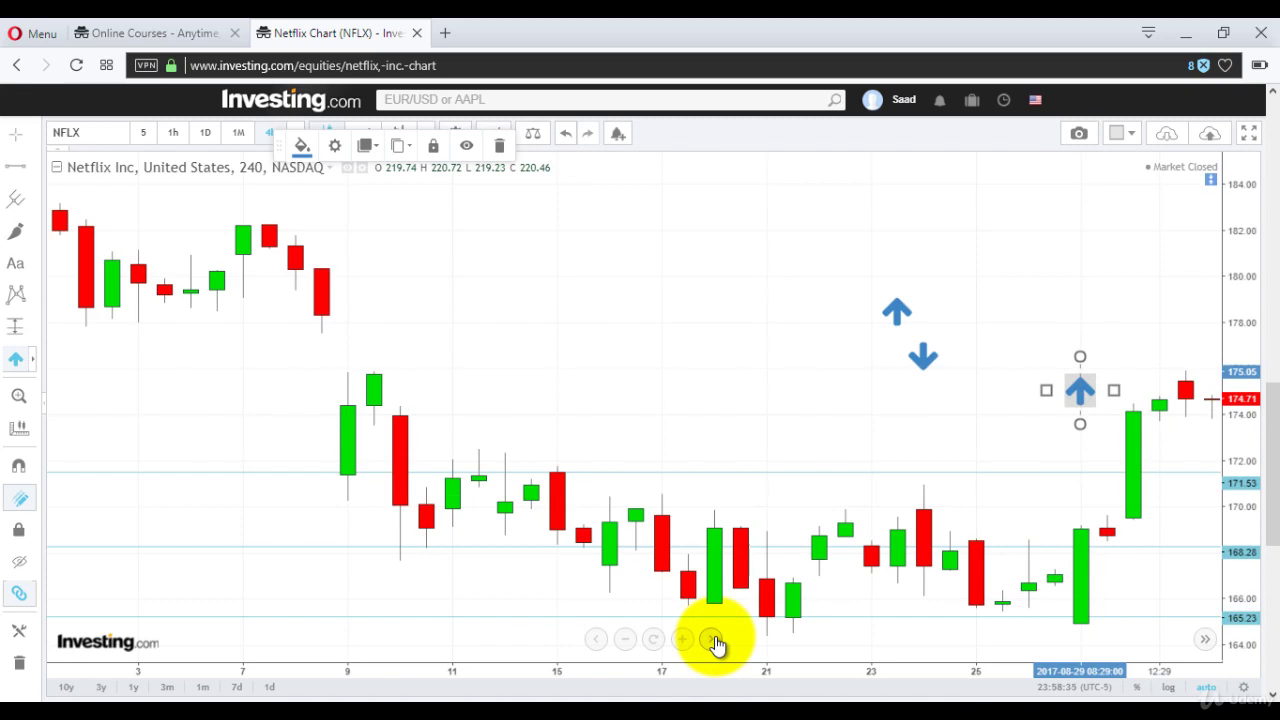
click(714, 641)
click(714, 641)
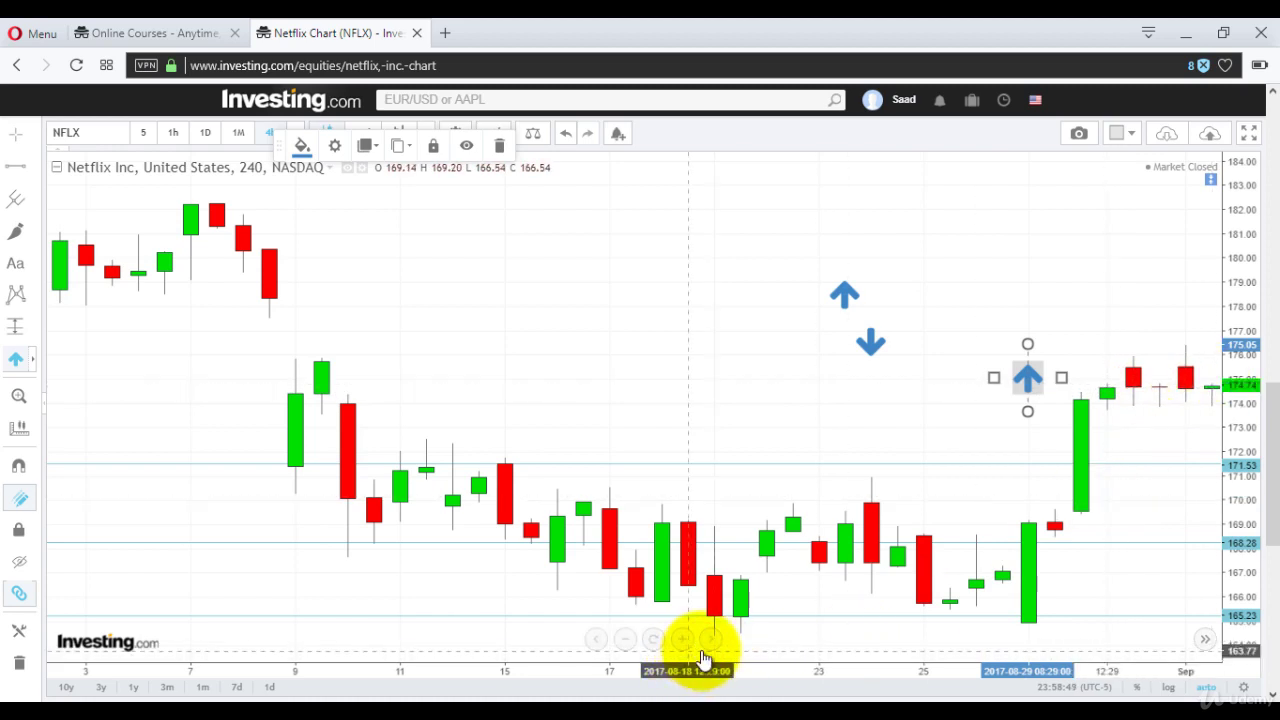
click(710, 641)
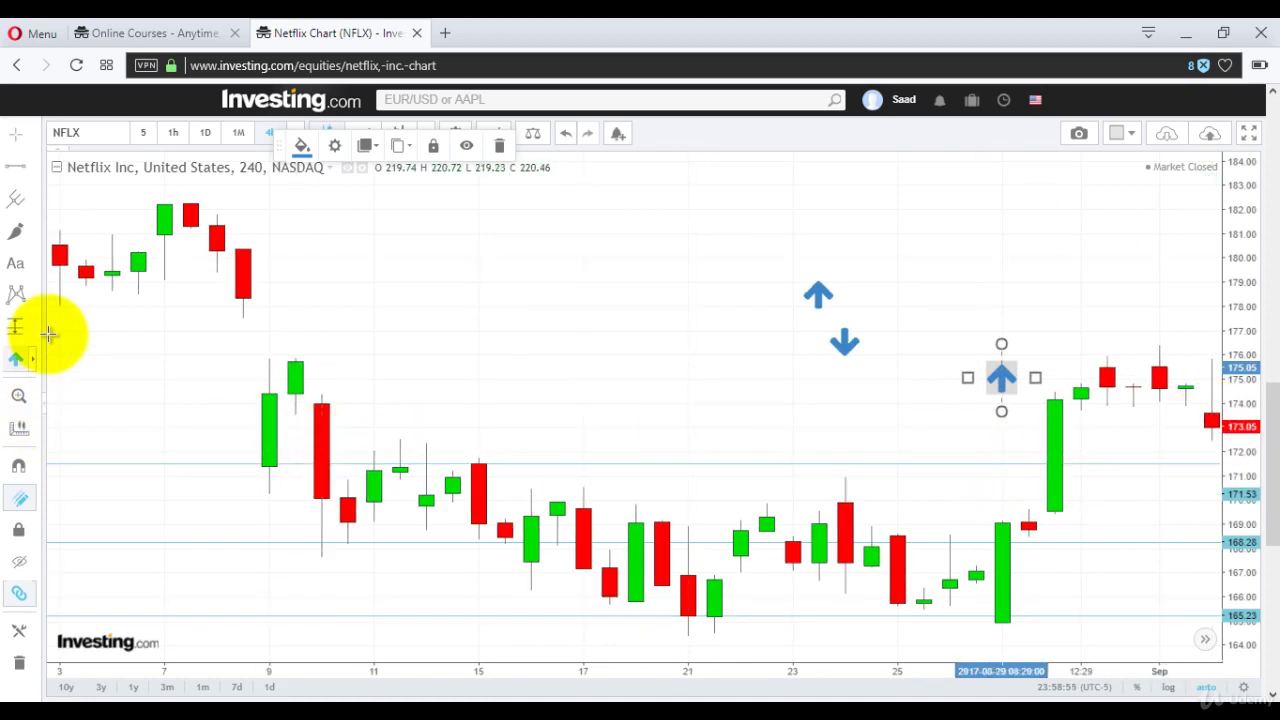
click(36, 362)
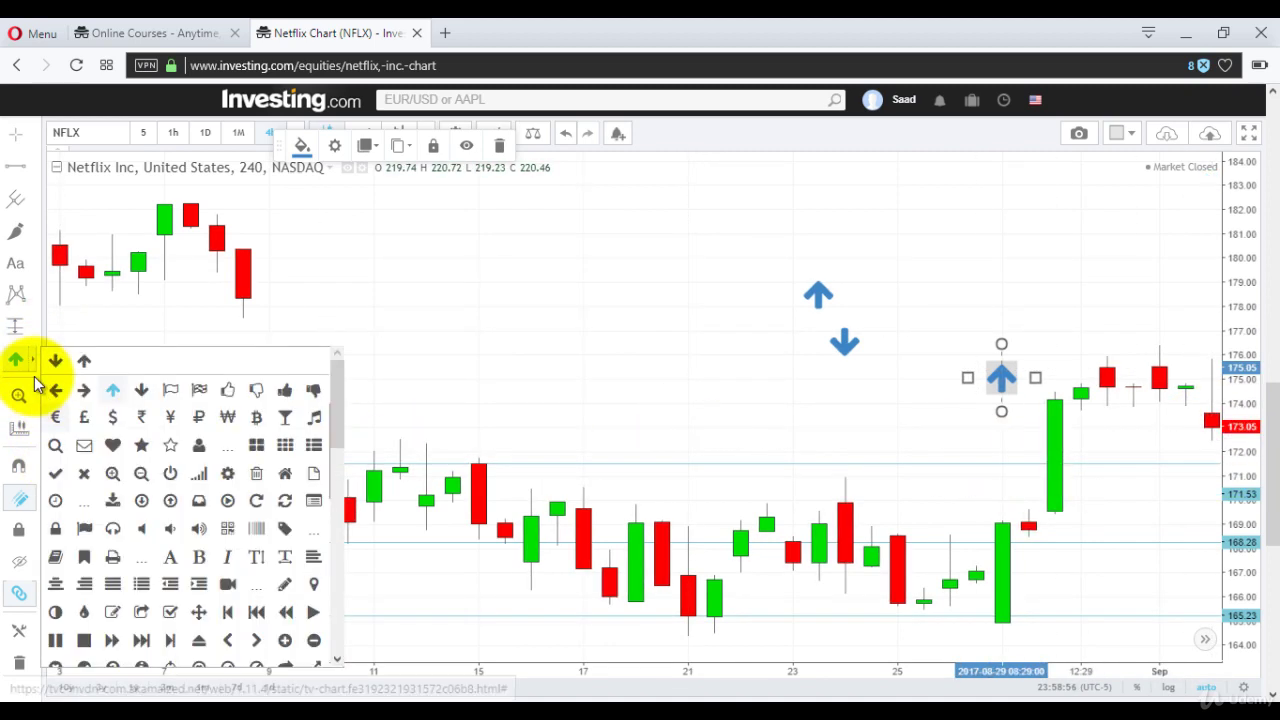
click(141, 389)
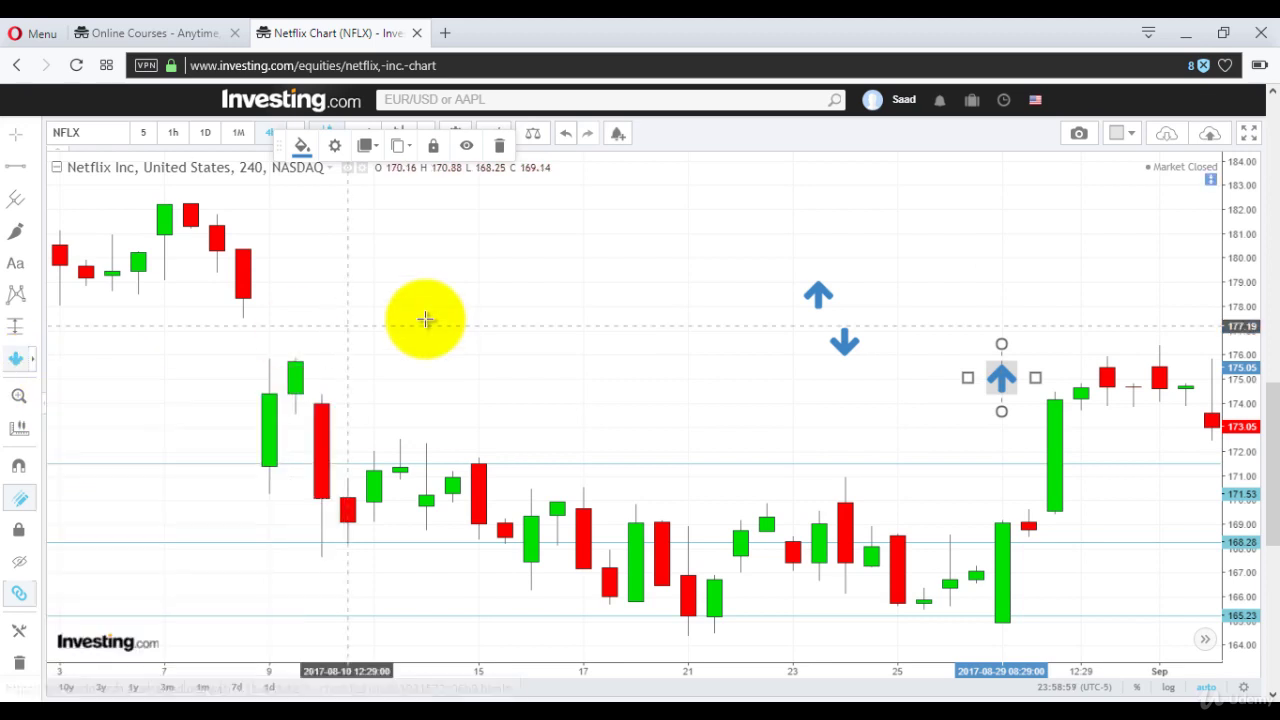
click(1211, 287)
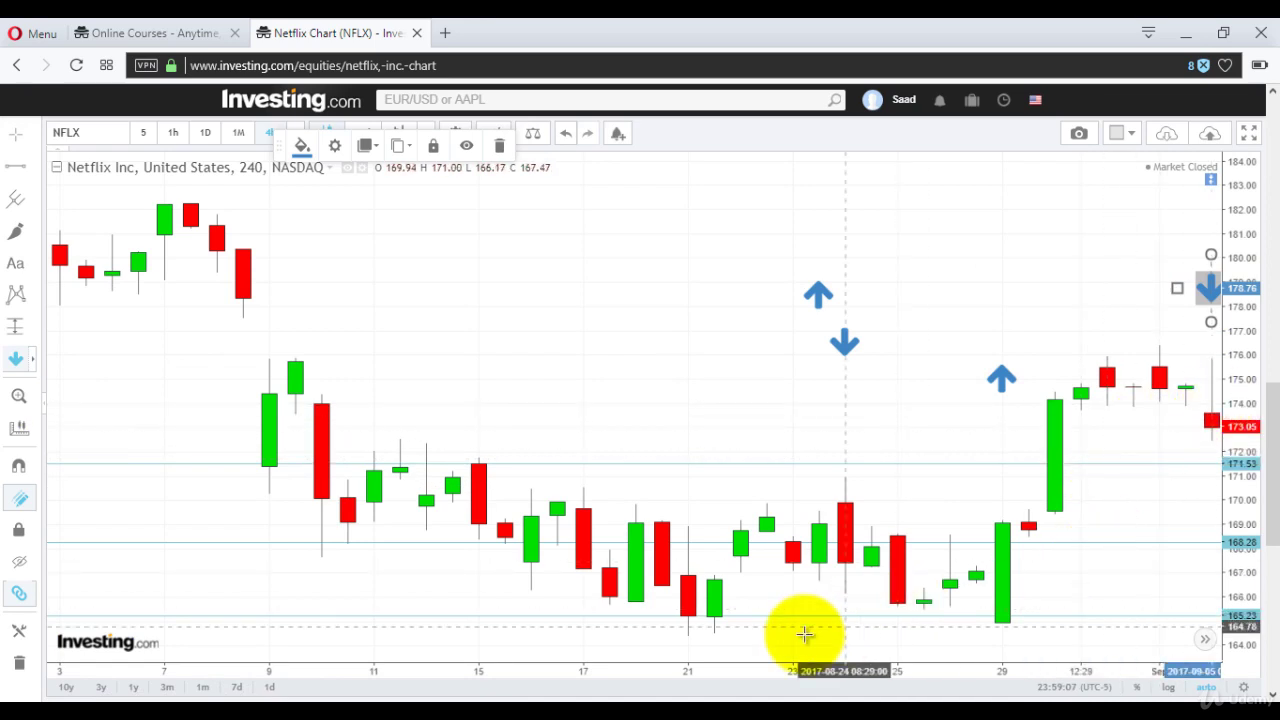
Place an up-arrow icon below the green 5 September 2017 12:29 candle, at about 170.64
click(712, 640)
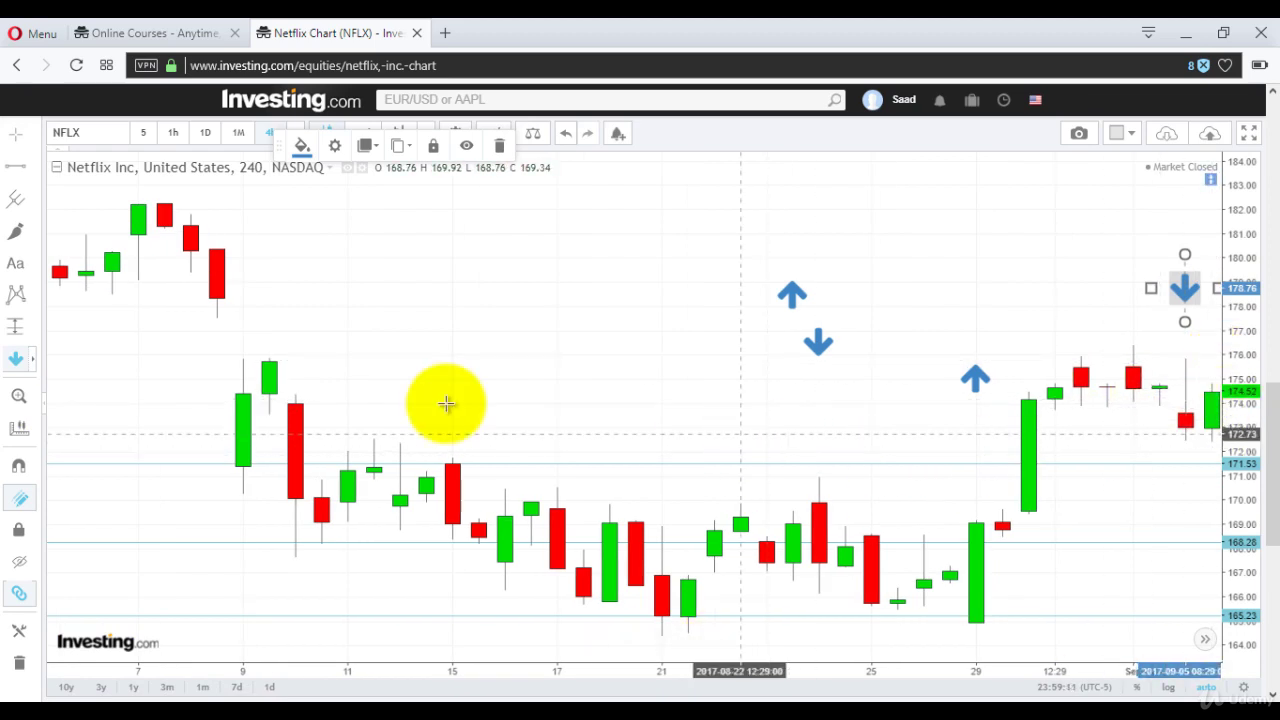
click(31, 362)
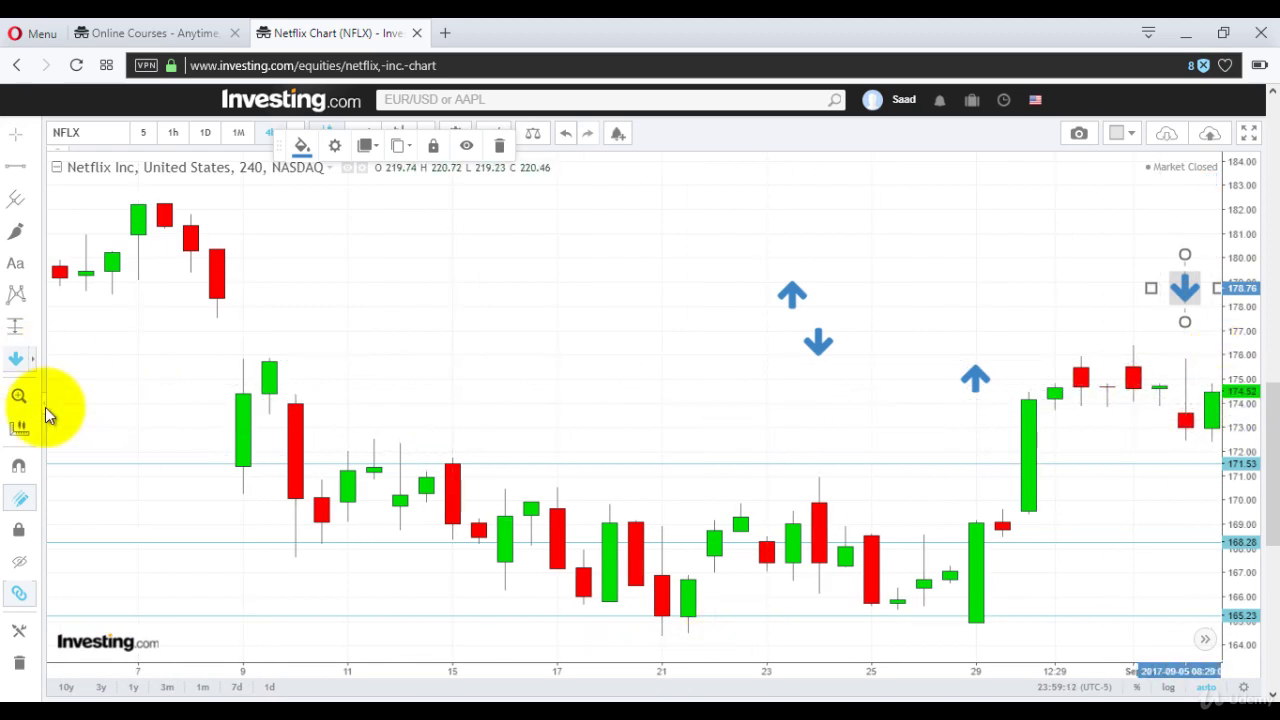
click(112, 390)
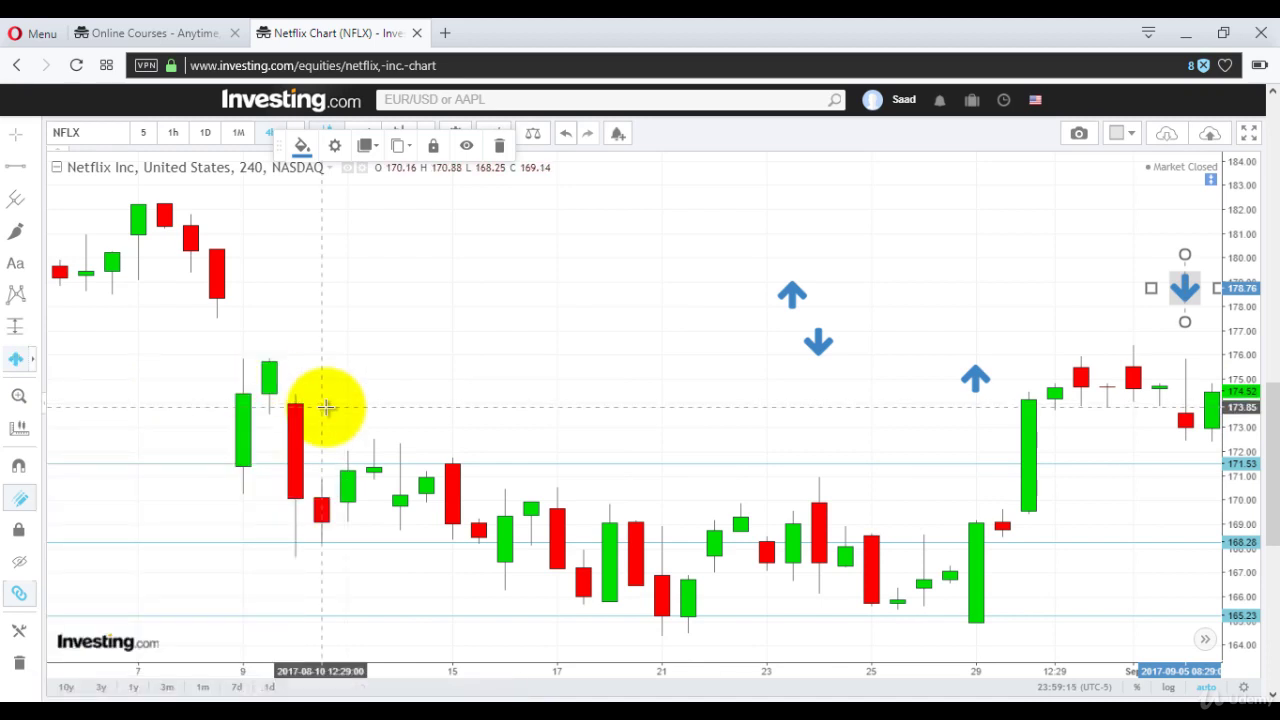
click(1216, 485)
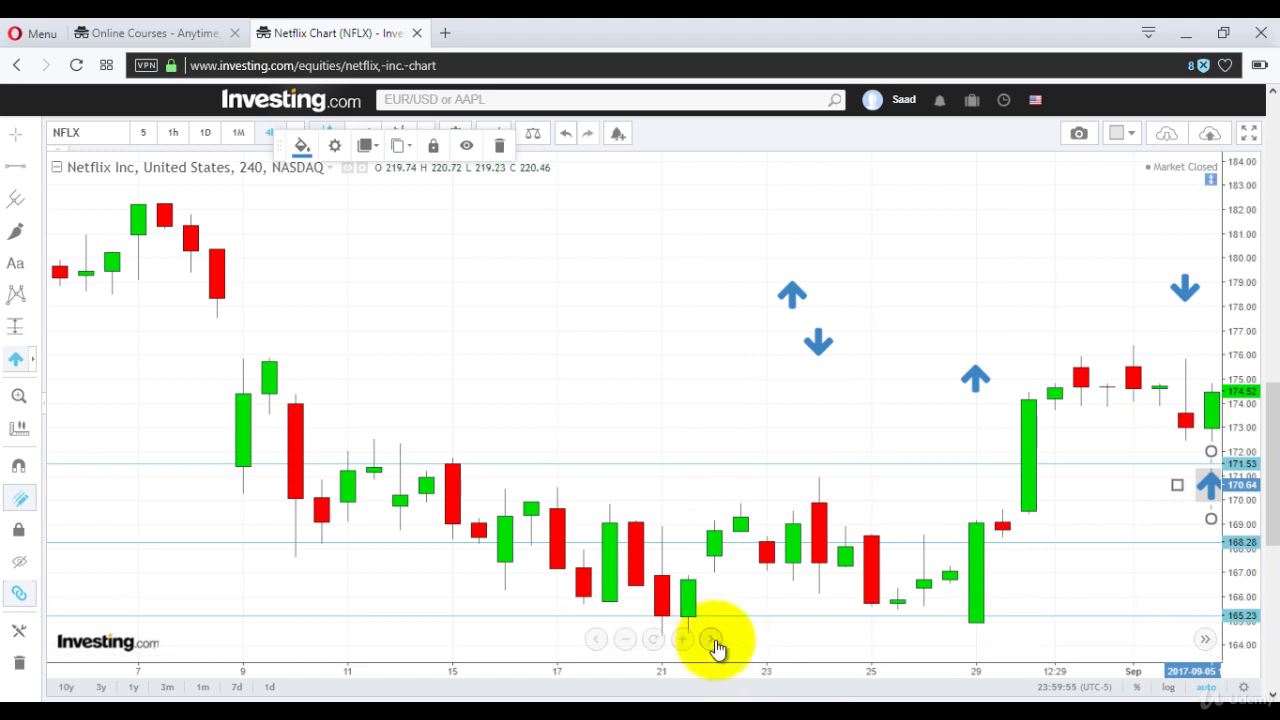
Advance the chart to the red 8 September 2017 candle and place a down-arrow icon above it, at about 181.52
click(713, 643)
click(714, 645)
click(716, 648)
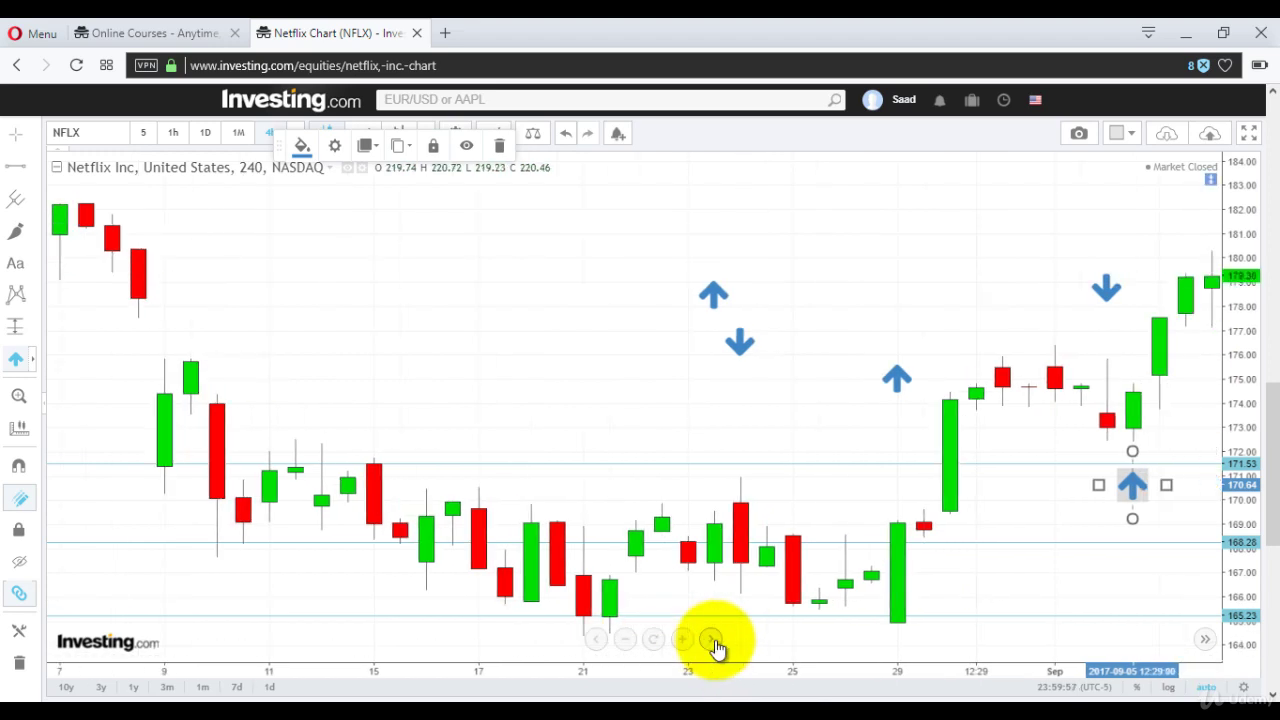
click(715, 644)
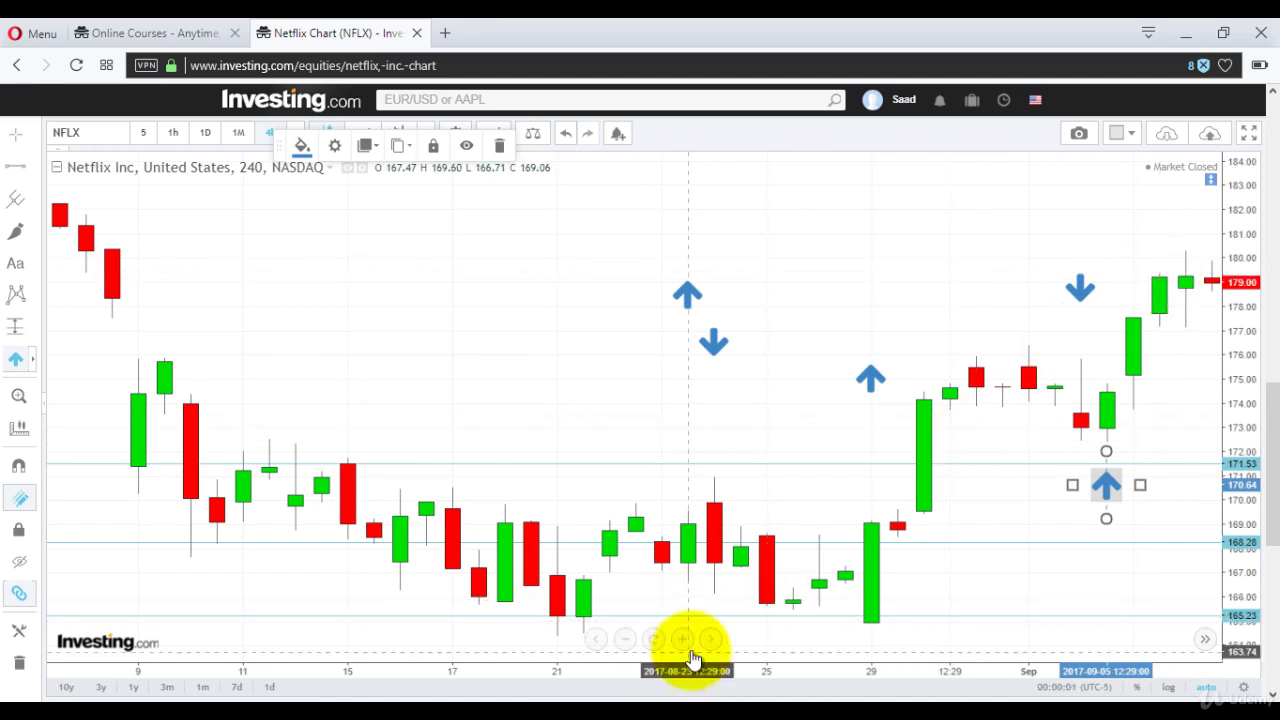
click(702, 652)
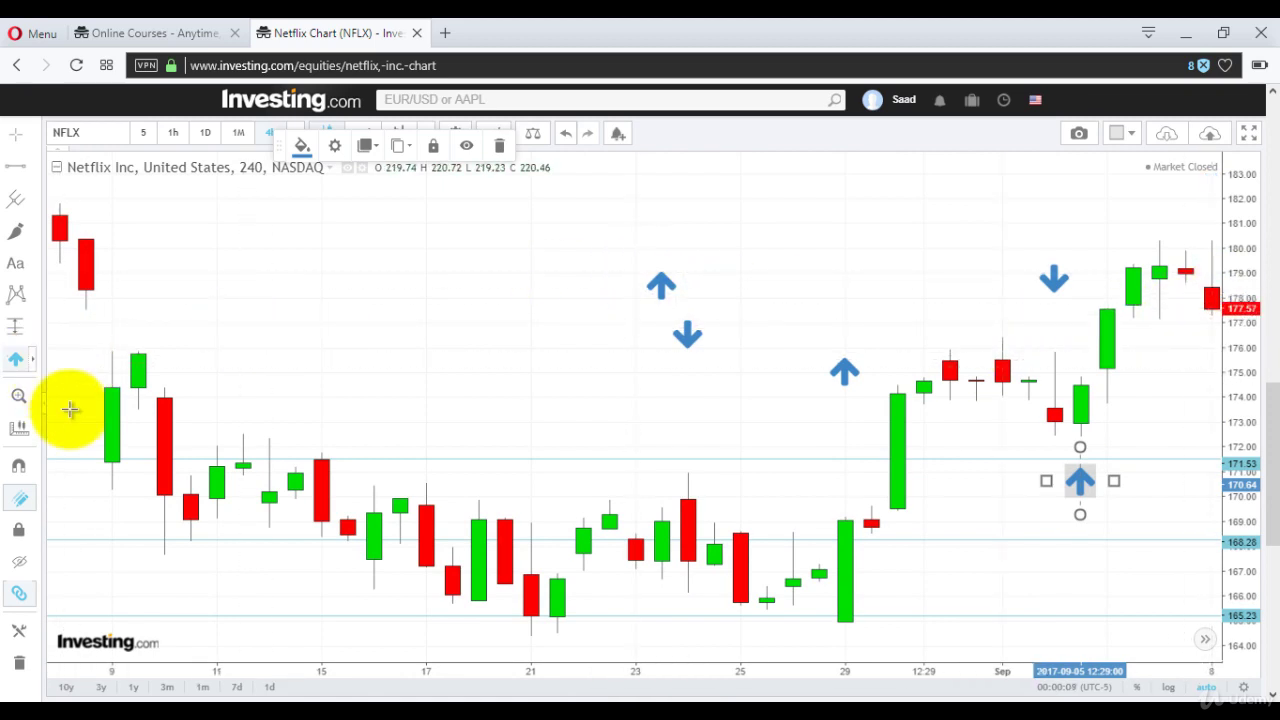
click(33, 366)
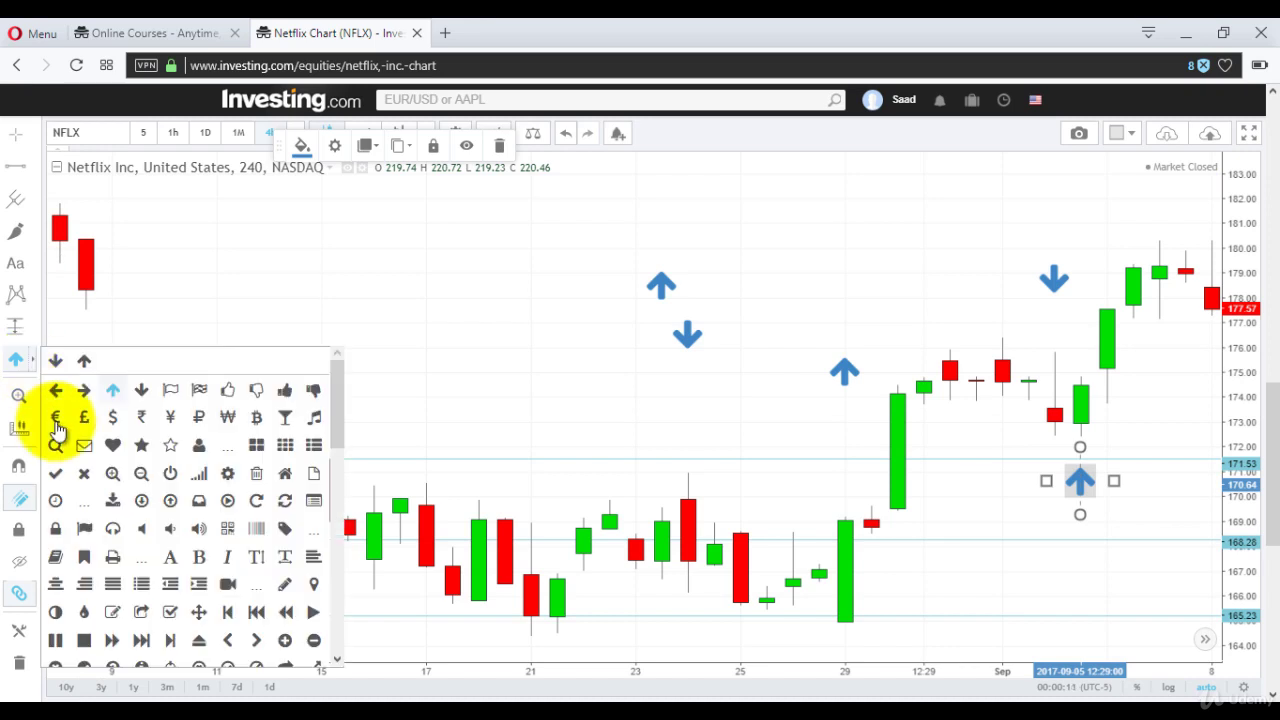
click(126, 389)
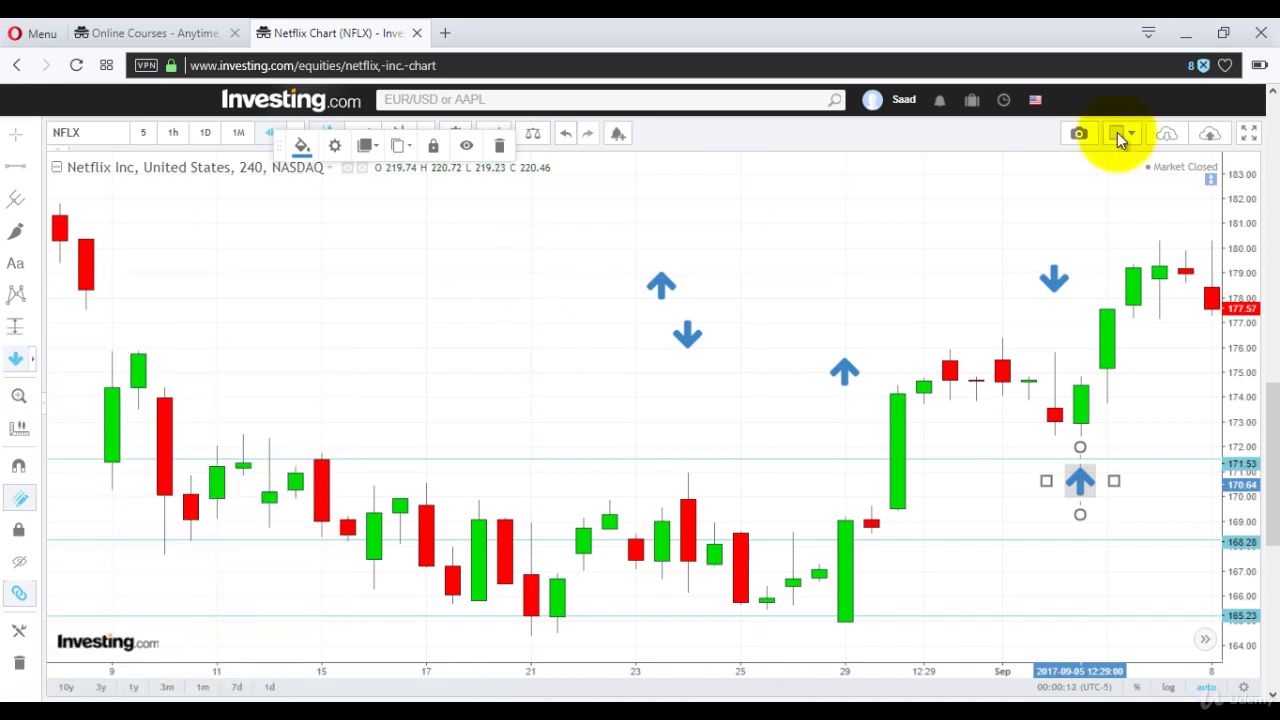
click(1208, 210)
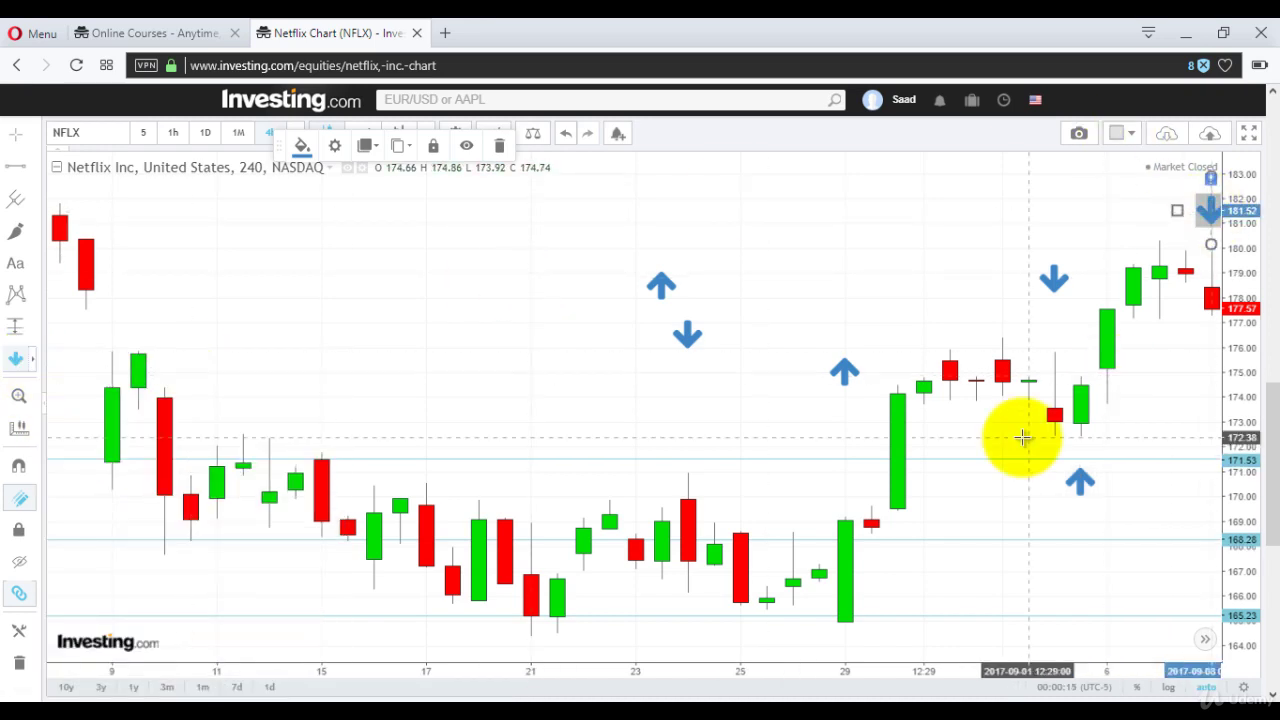
click(1106, 514)
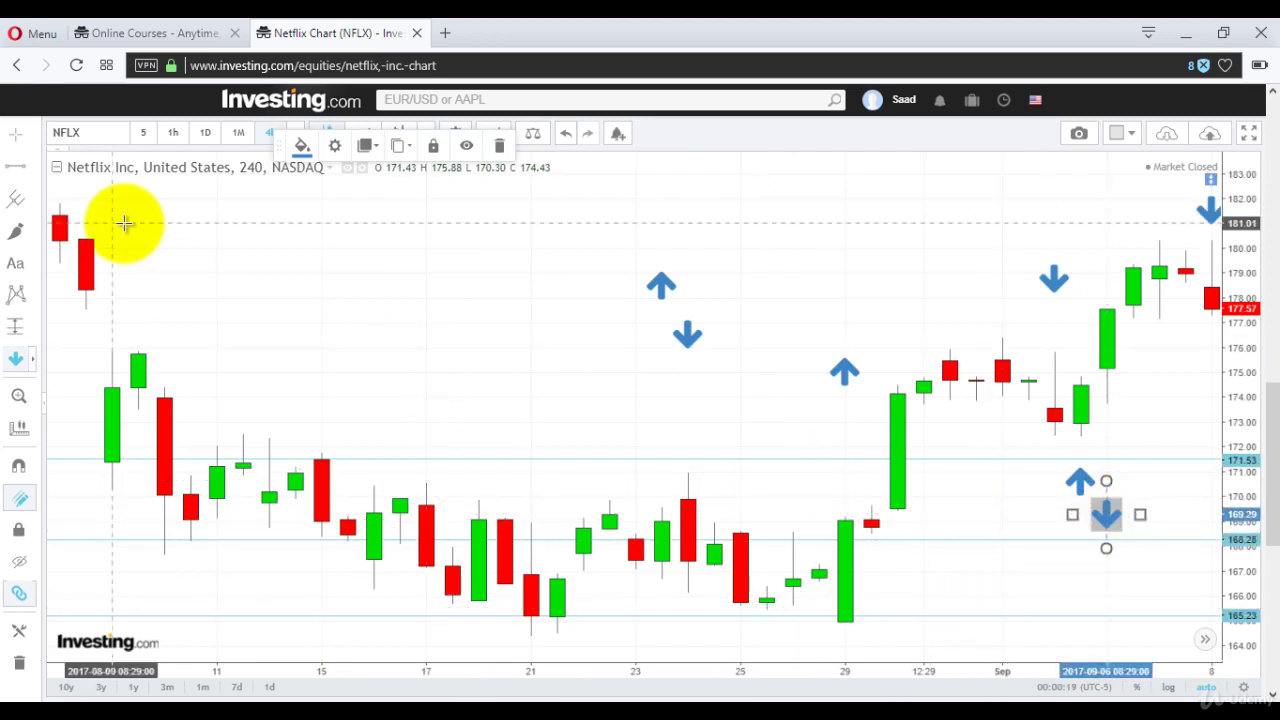
click(15, 134)
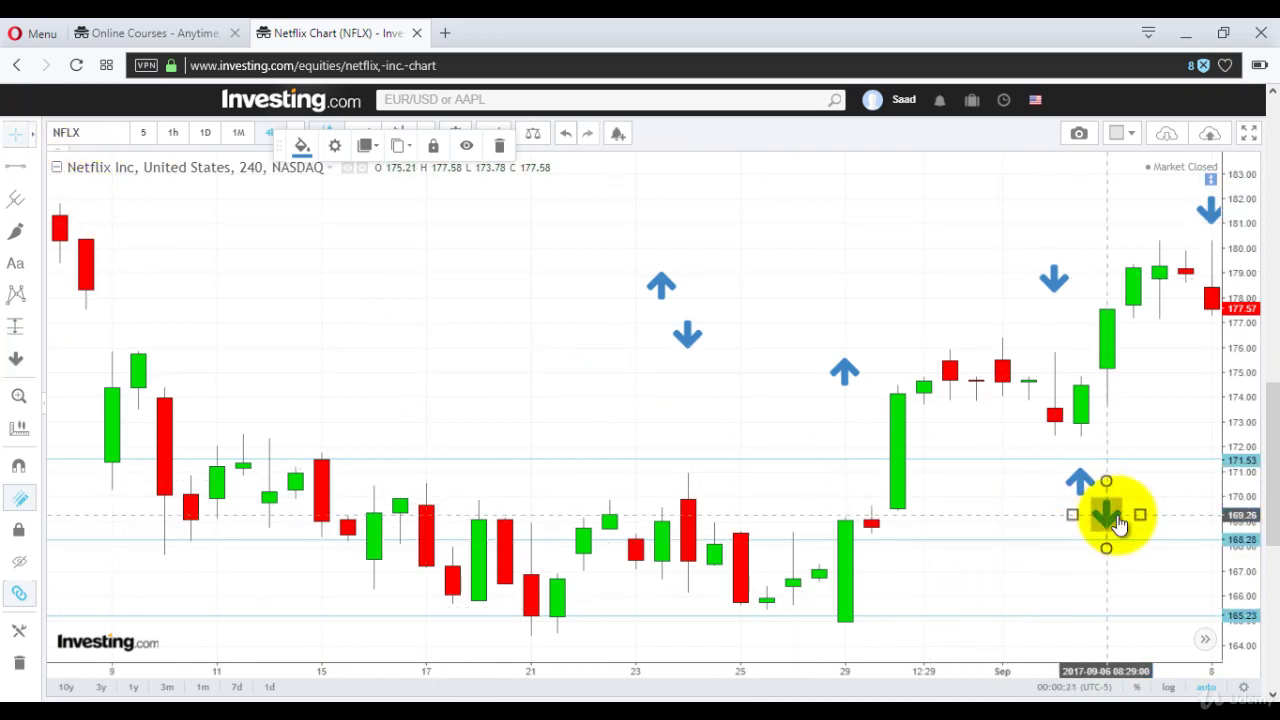
key(Delete)
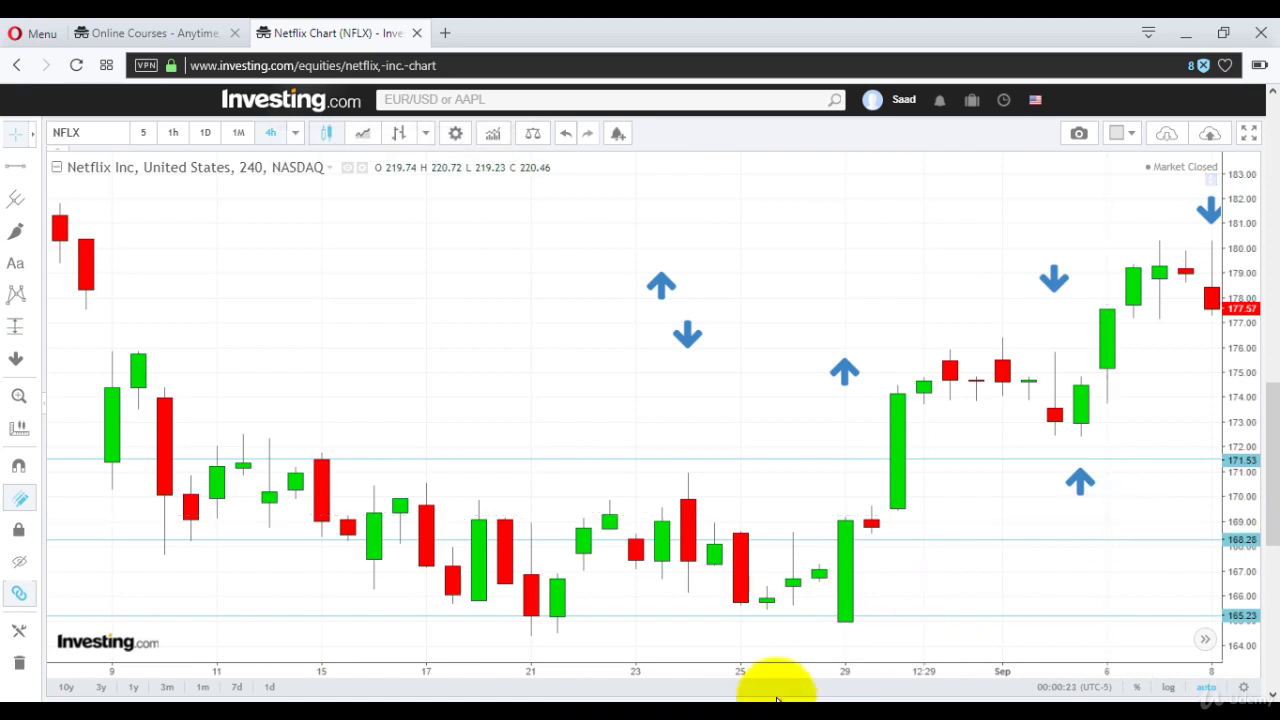
Advance to the large green 11 September 2017 candle and place an up-arrow icon below it, at about 174.28
click(711, 641)
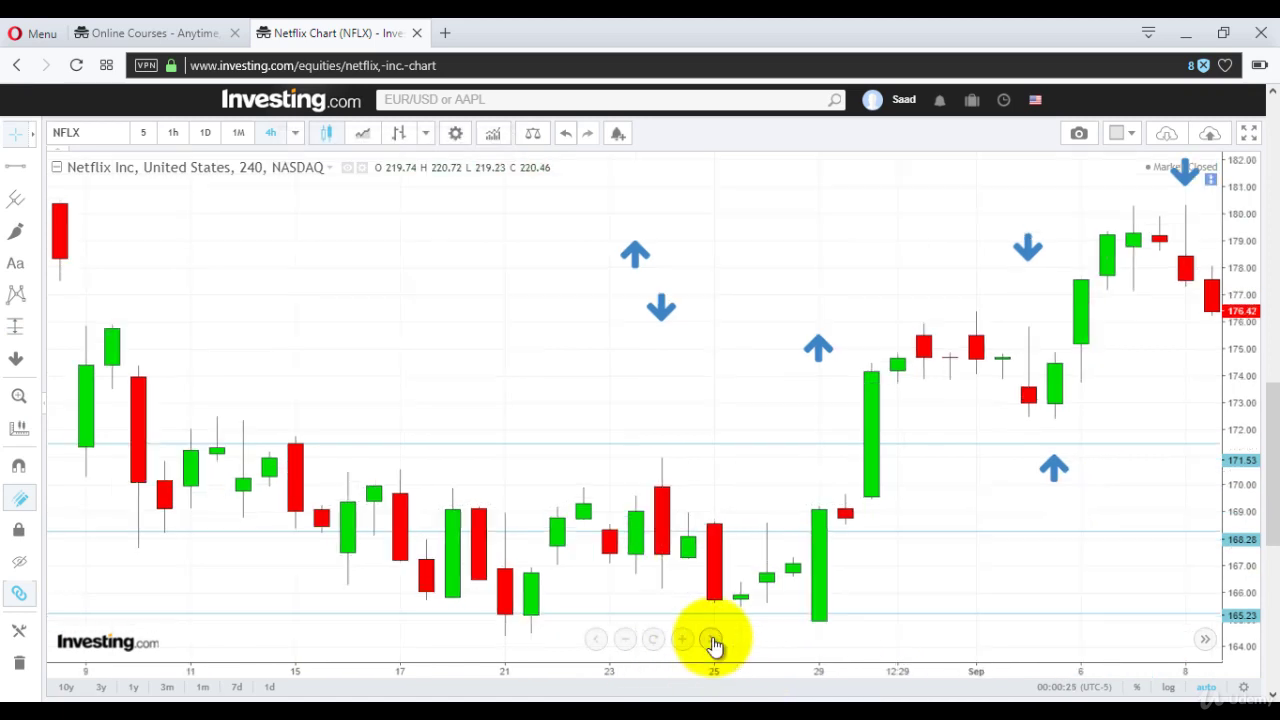
click(711, 641)
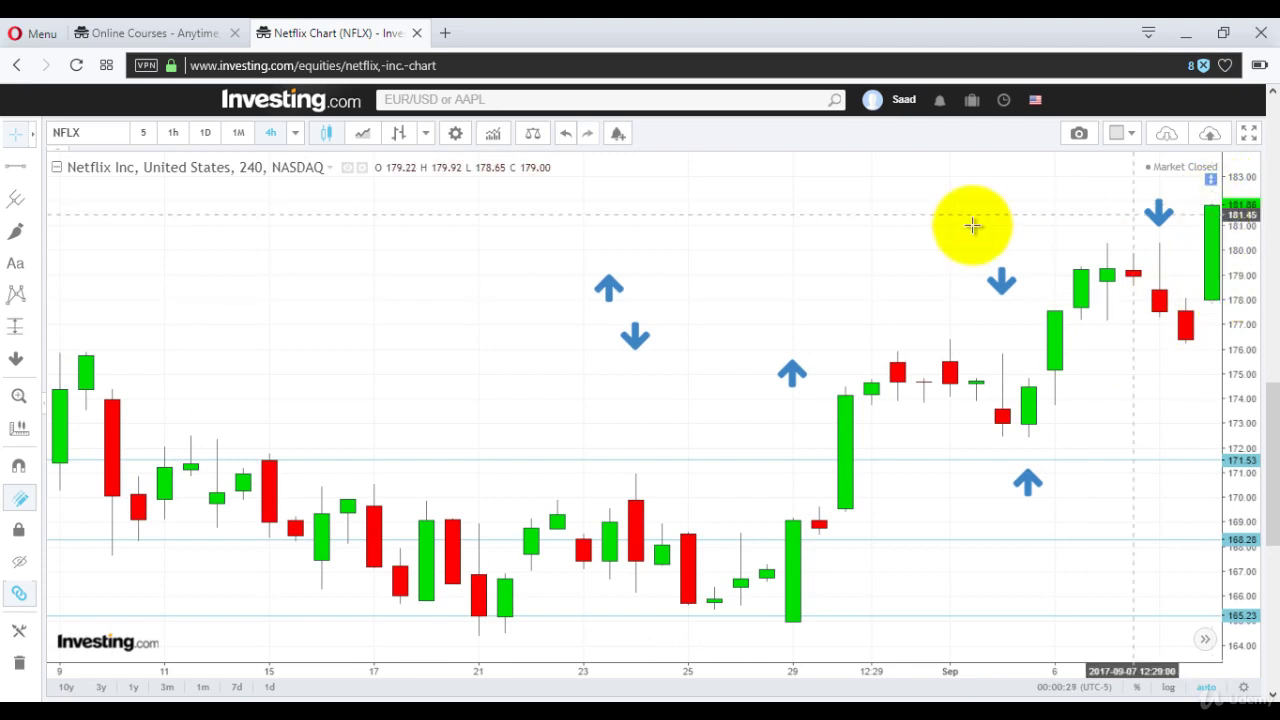
click(34, 360)
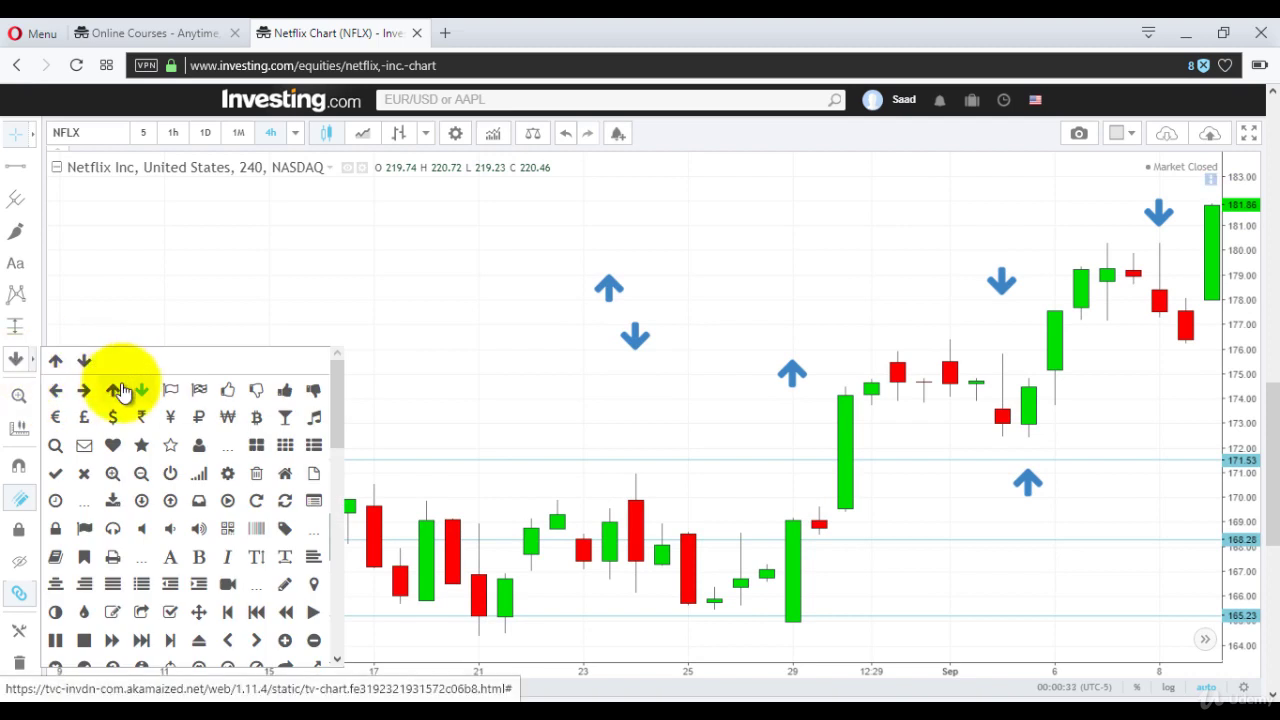
click(118, 390)
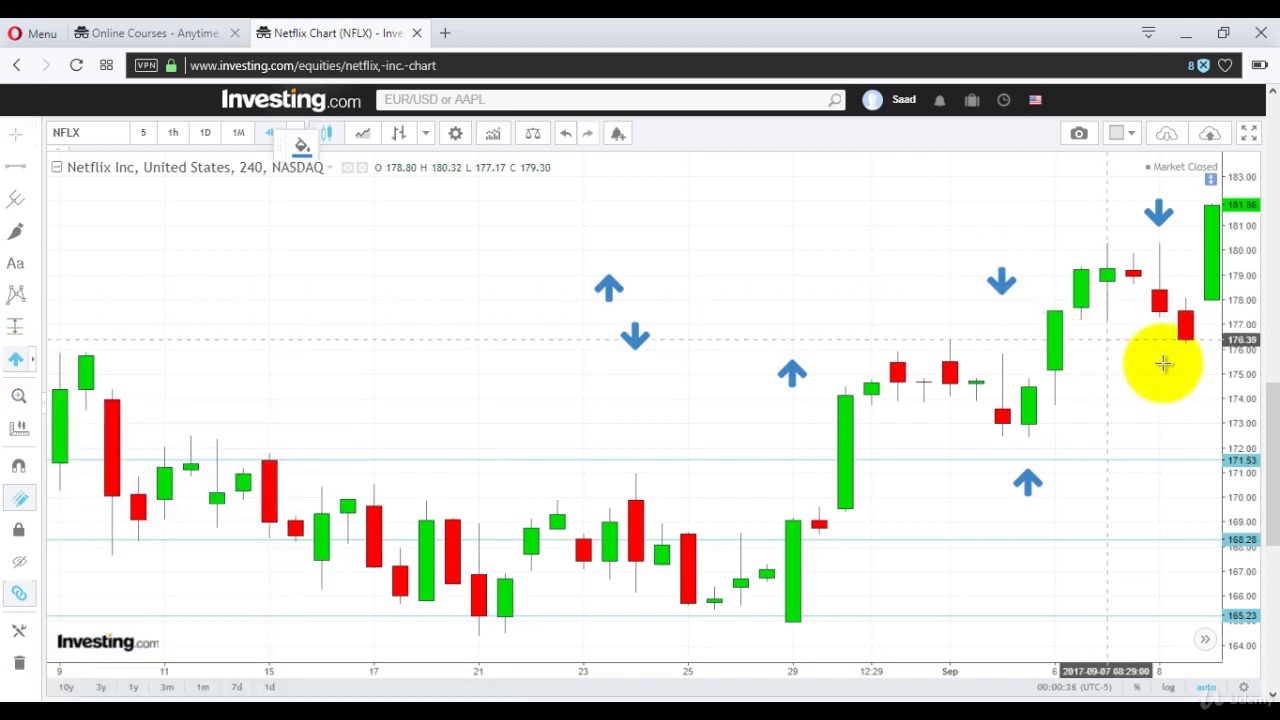
click(1210, 392)
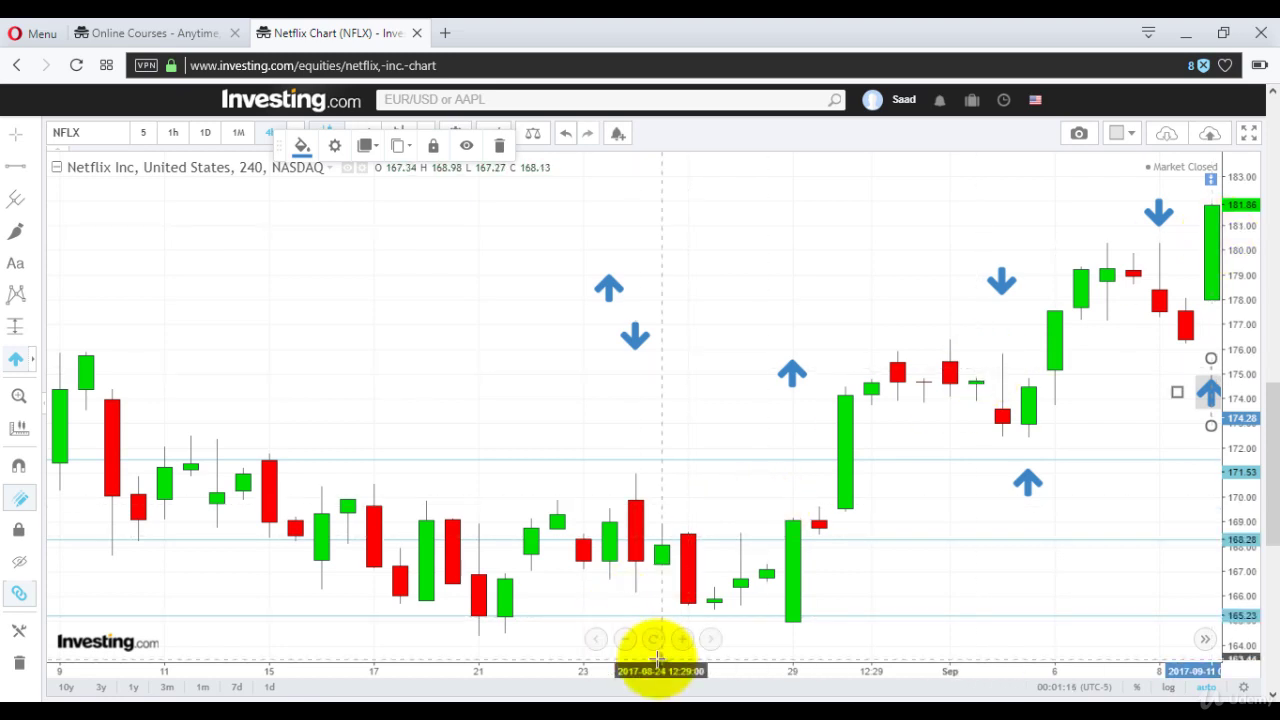
Advance to the small red 14 September 2017 08:29 candle and place a down-arrow icon below it, at about 180.33
click(712, 640)
click(712, 640)
click(712, 640)
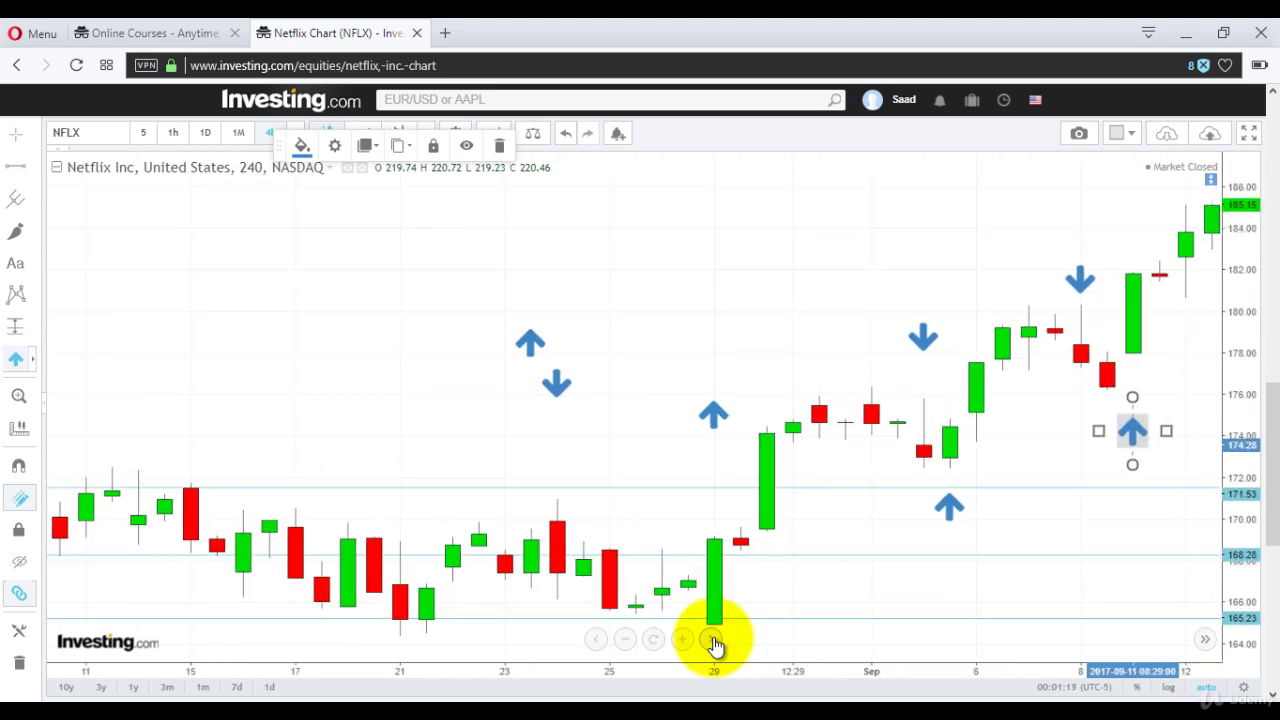
click(712, 640)
click(712, 640)
click(712, 640)
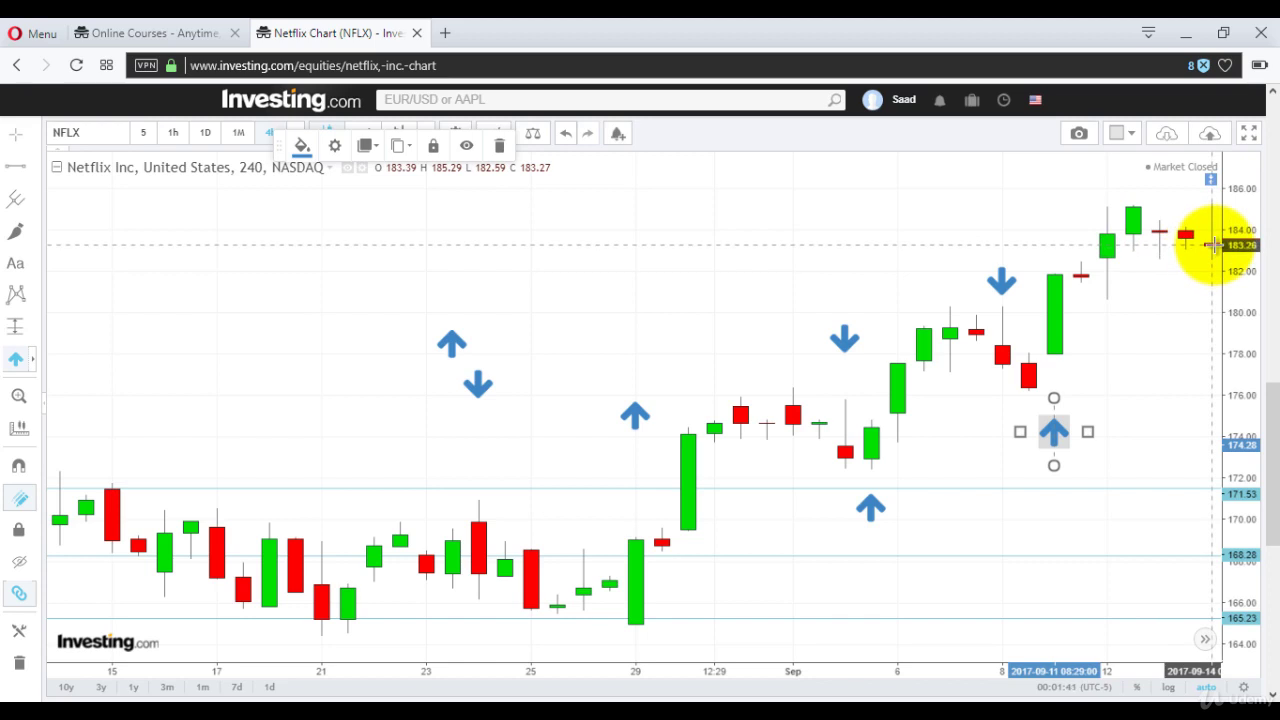
click(32, 358)
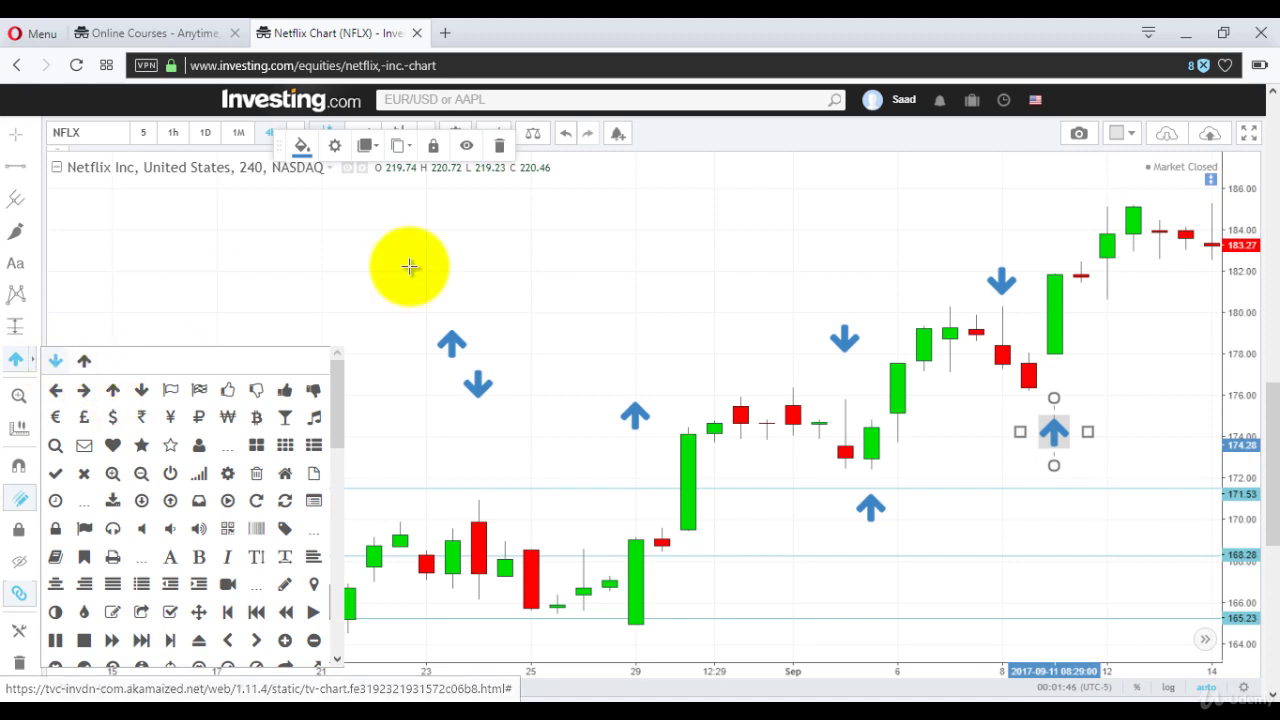
click(1210, 305)
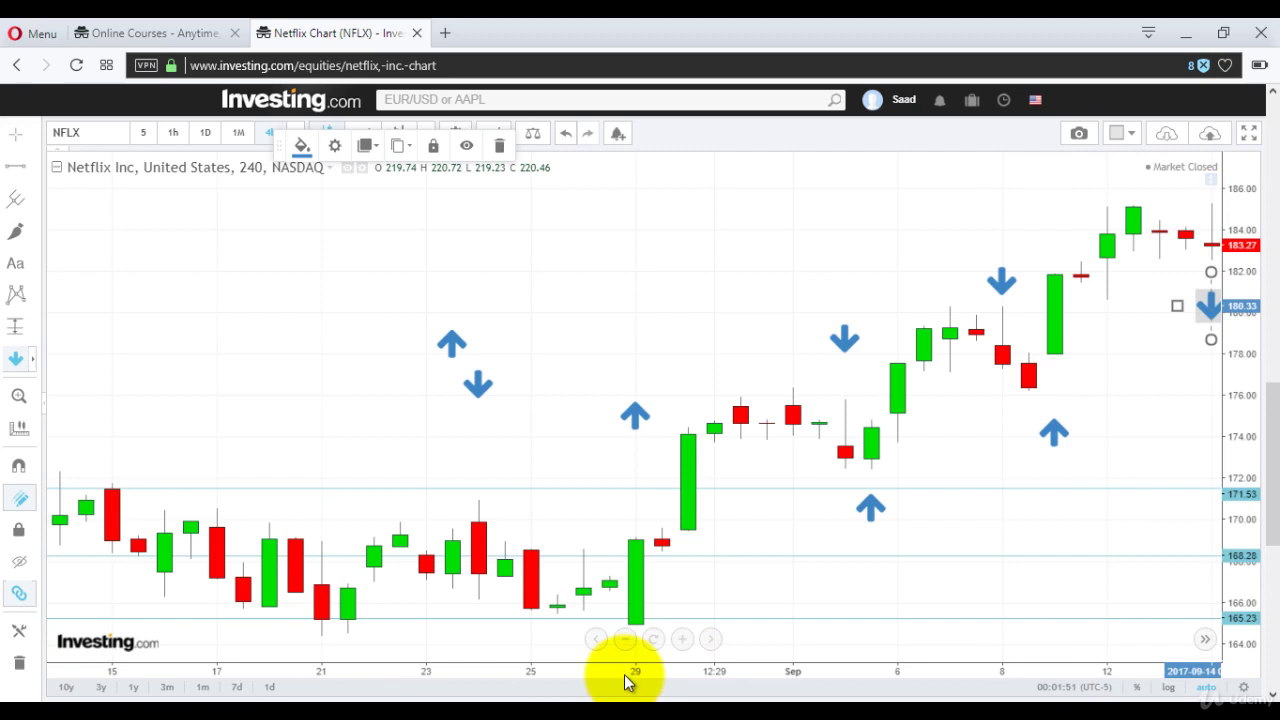
Advance two candles and place an up-arrow icon below the green 15 September 2017 08:29 candle, at about 176.74
click(711, 640)
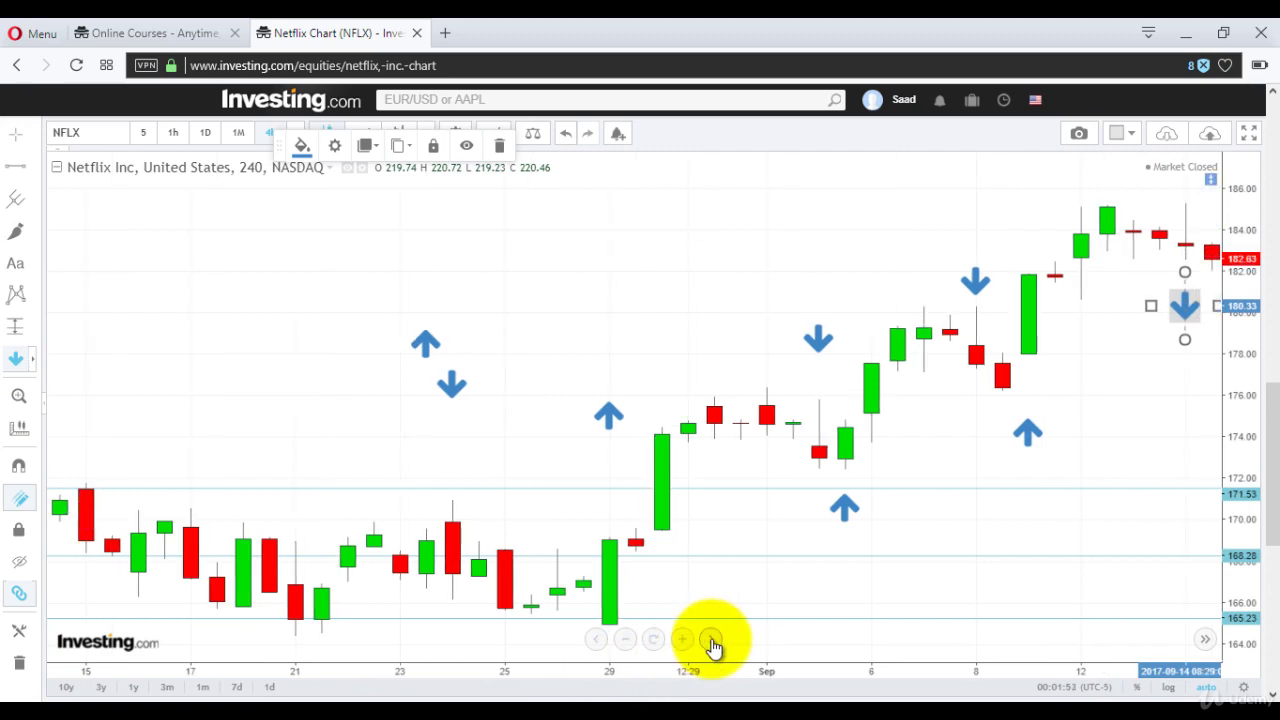
click(711, 640)
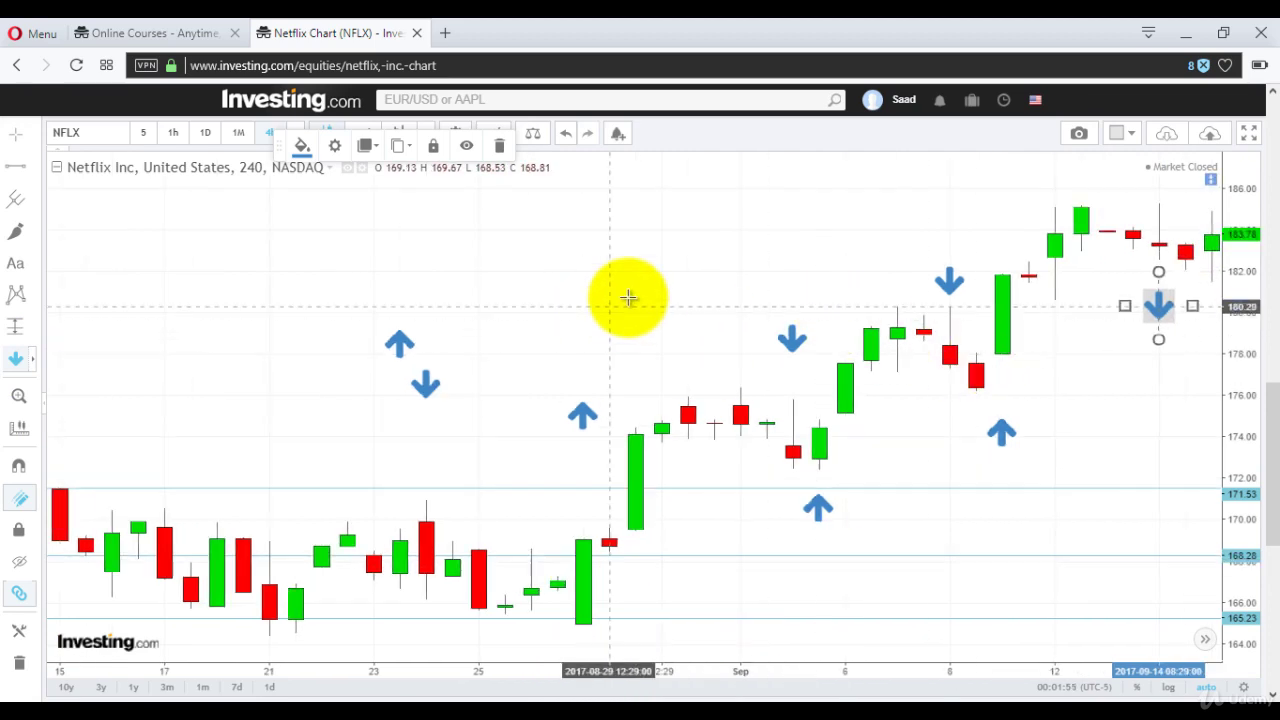
click(34, 358)
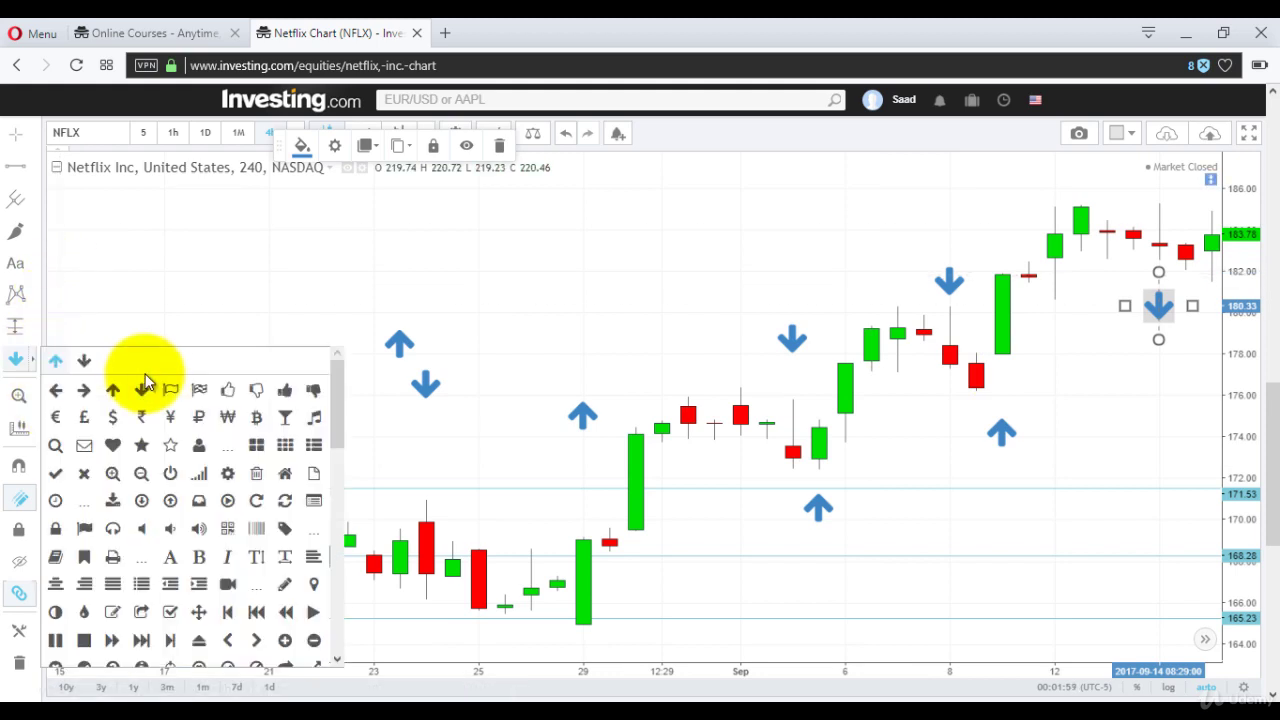
click(113, 389)
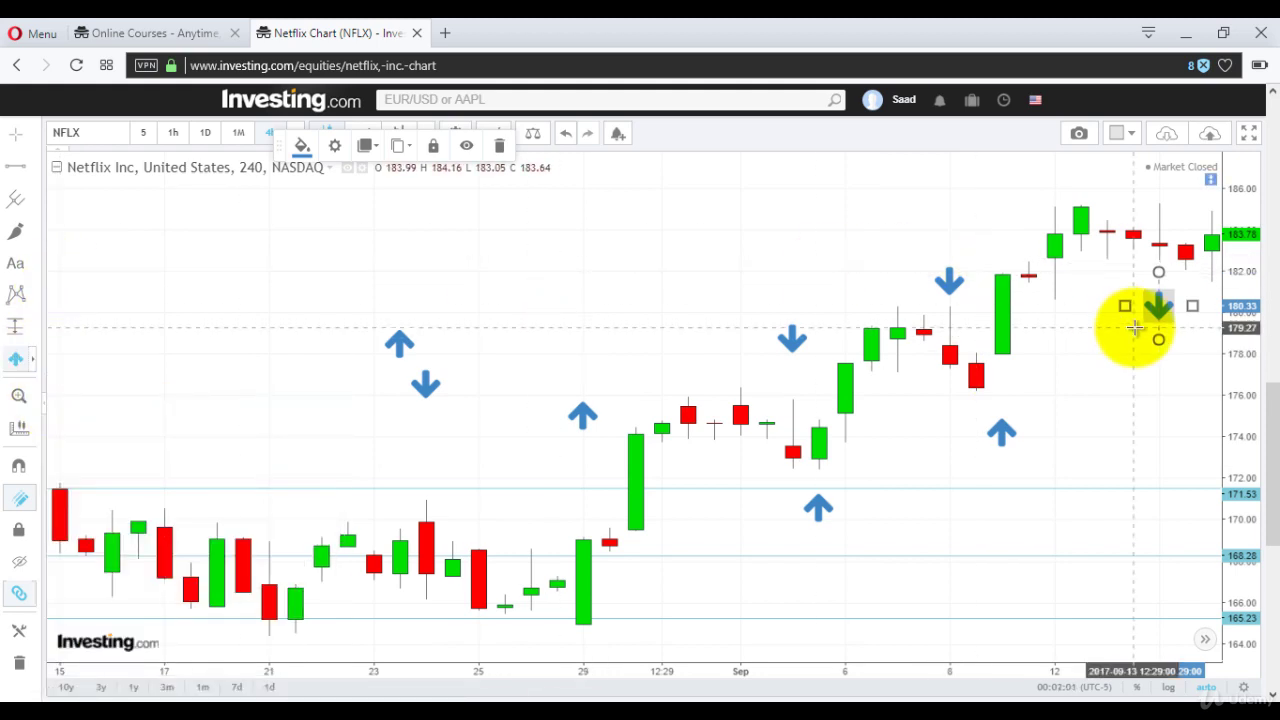
click(1210, 380)
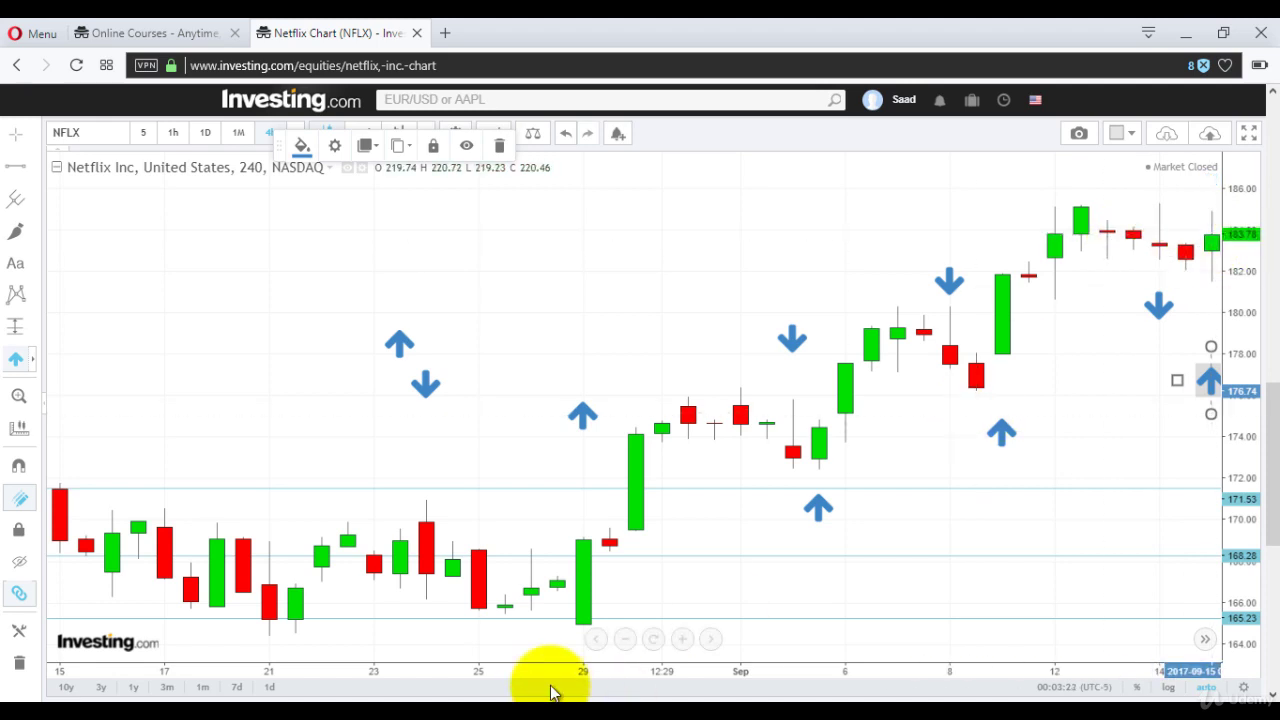
Reveal the red 15 September 2017 12:29 candle and mark it with a down-arrow icon above, at about 185.18
click(711, 640)
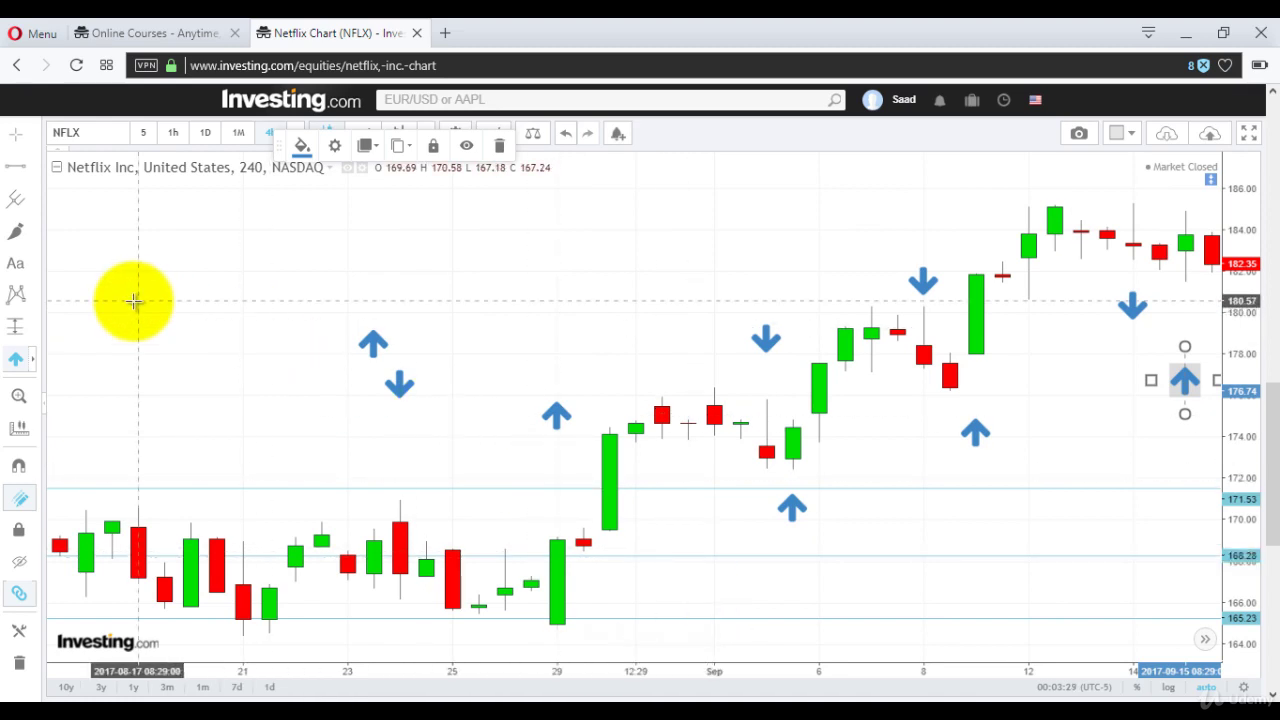
click(32, 362)
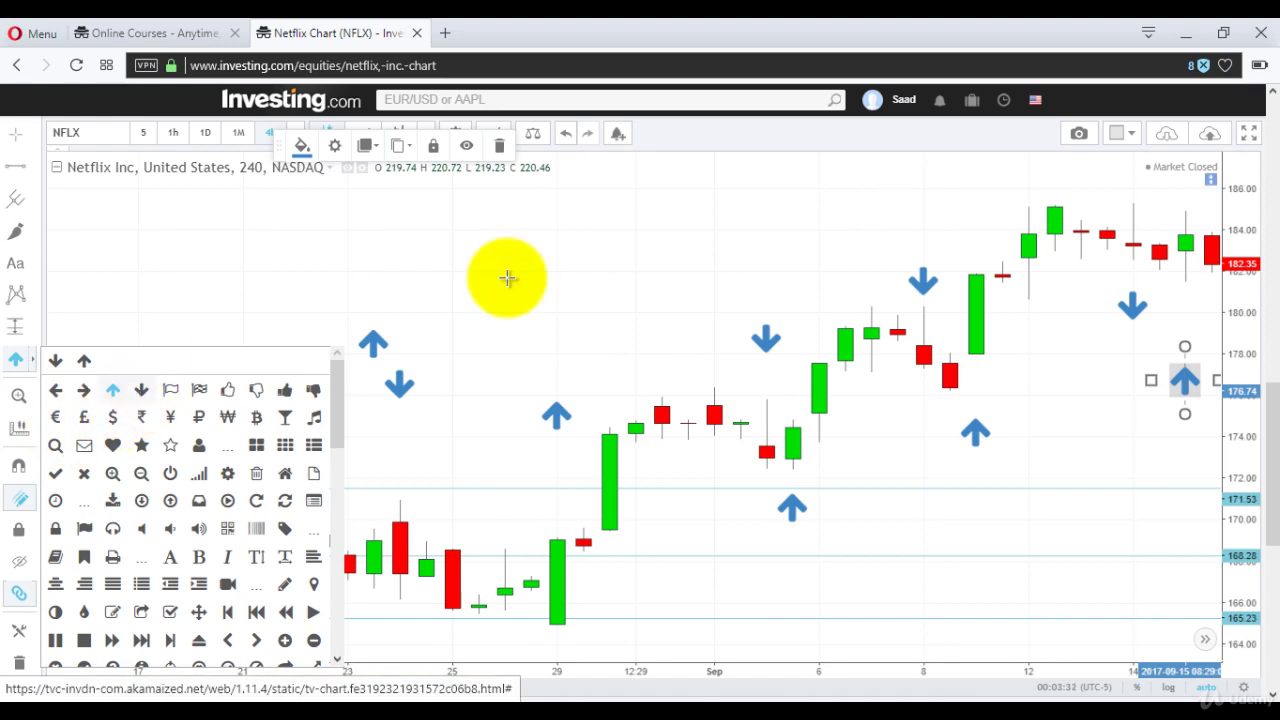
click(1210, 205)
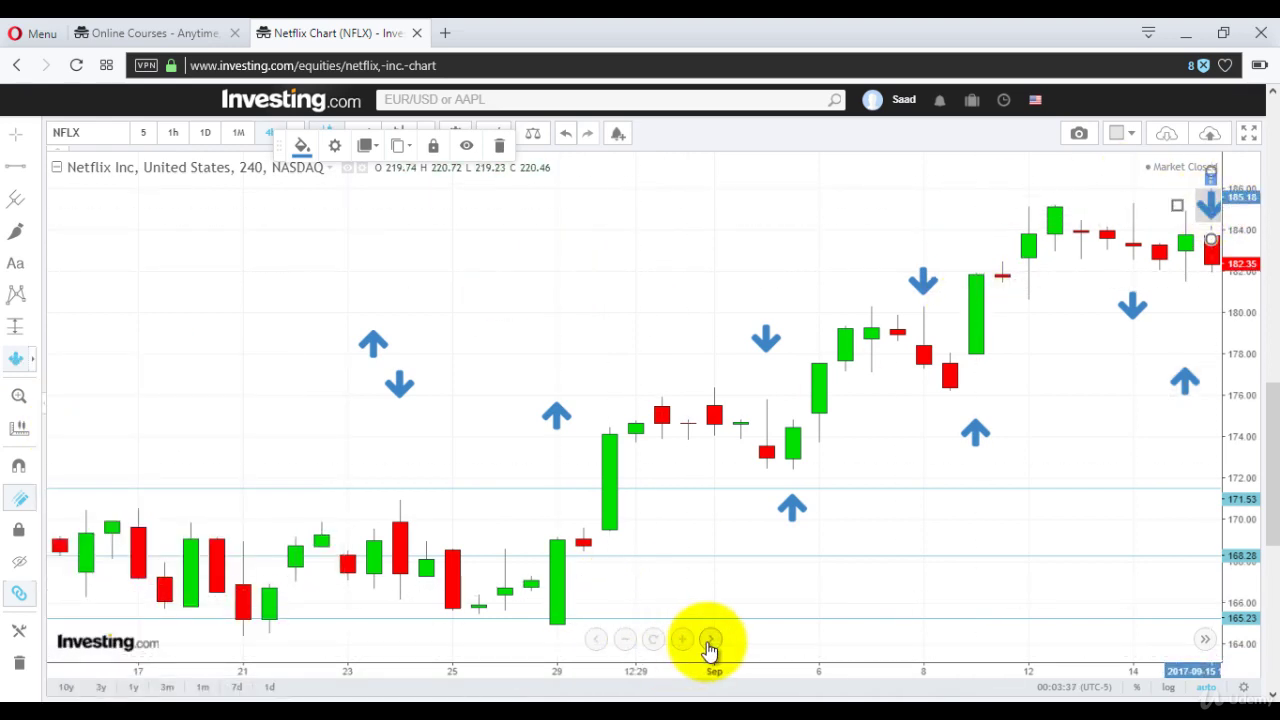
Reveal the green 18 September 2017 08:29 candle and mark it with an up-arrow icon below, at about 178.77
click(709, 641)
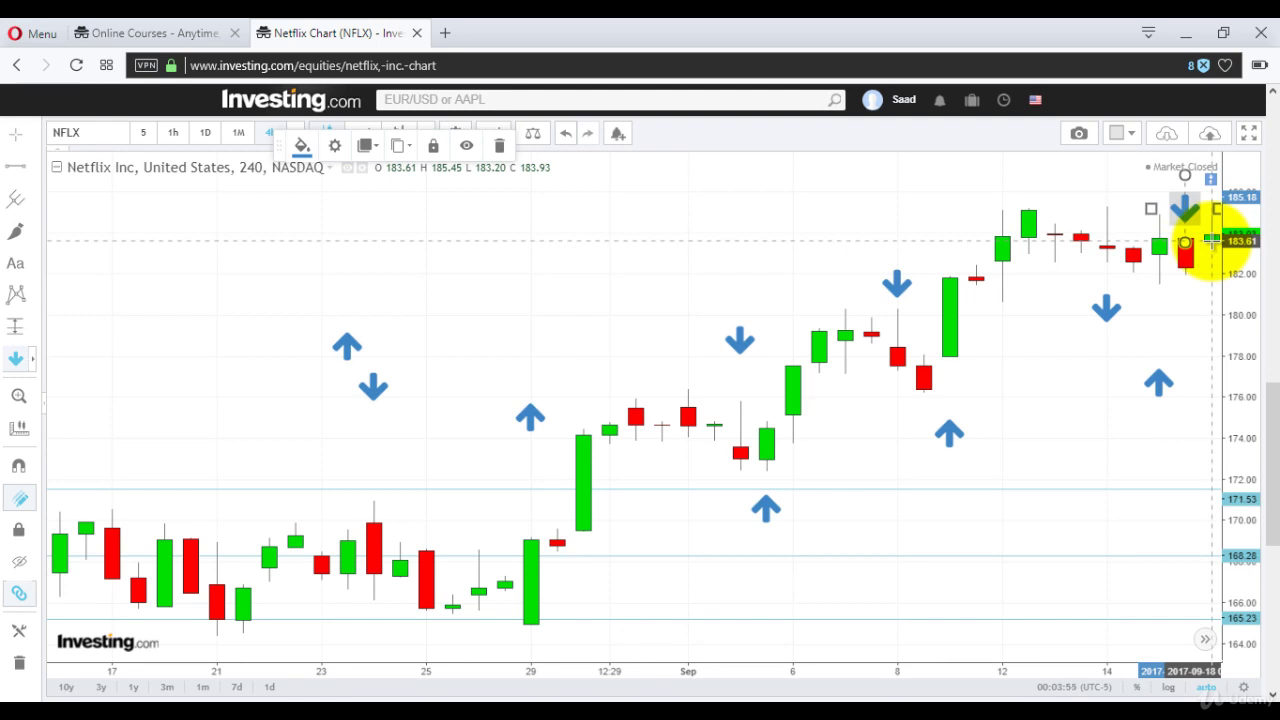
click(33, 362)
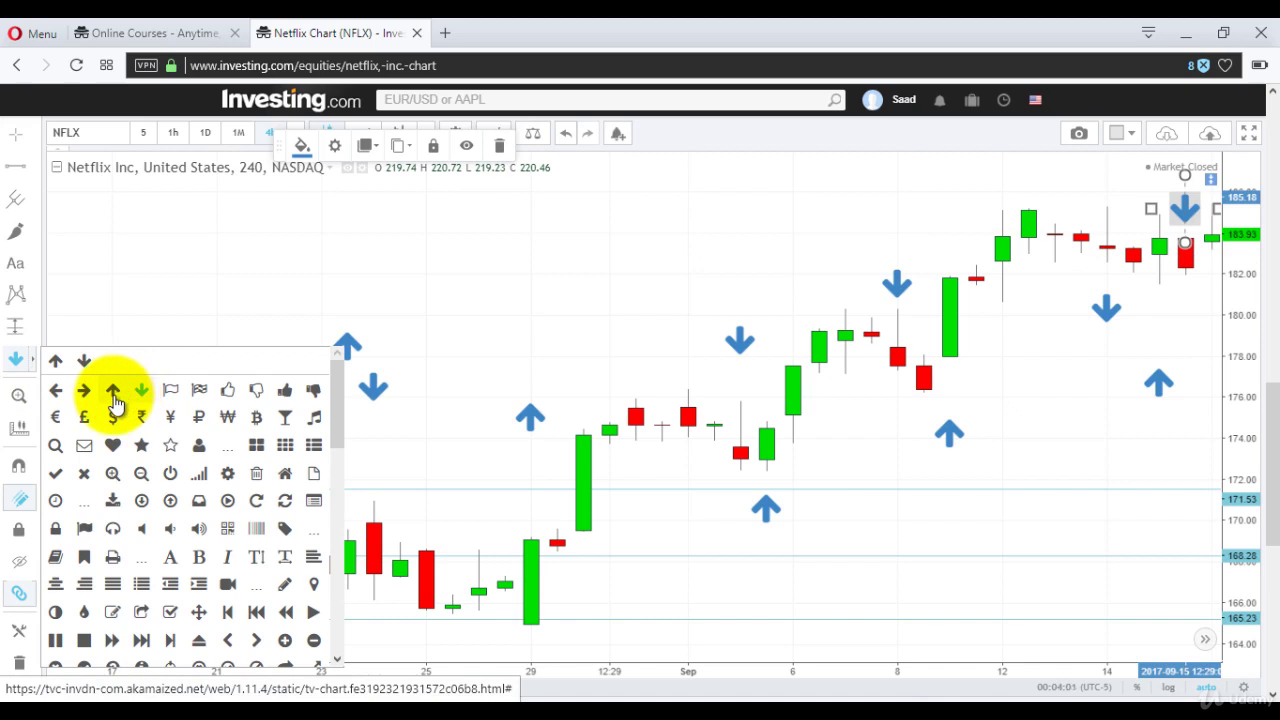
click(114, 398)
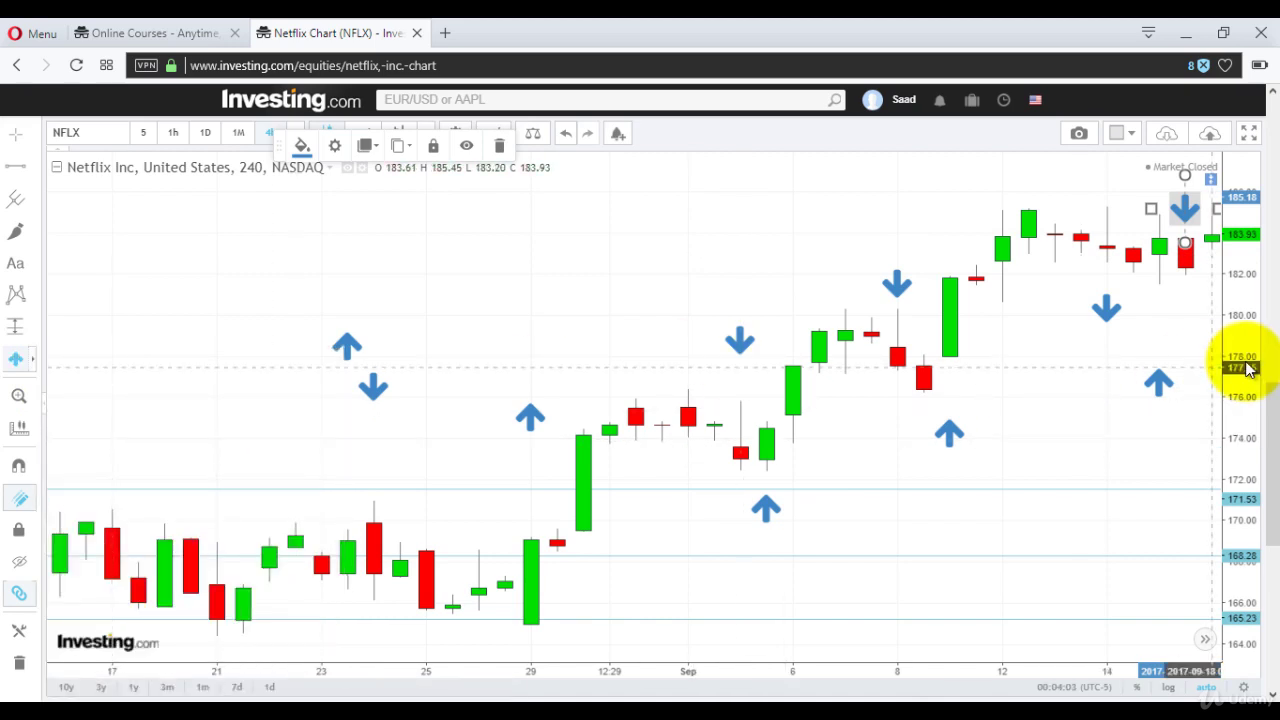
click(1210, 341)
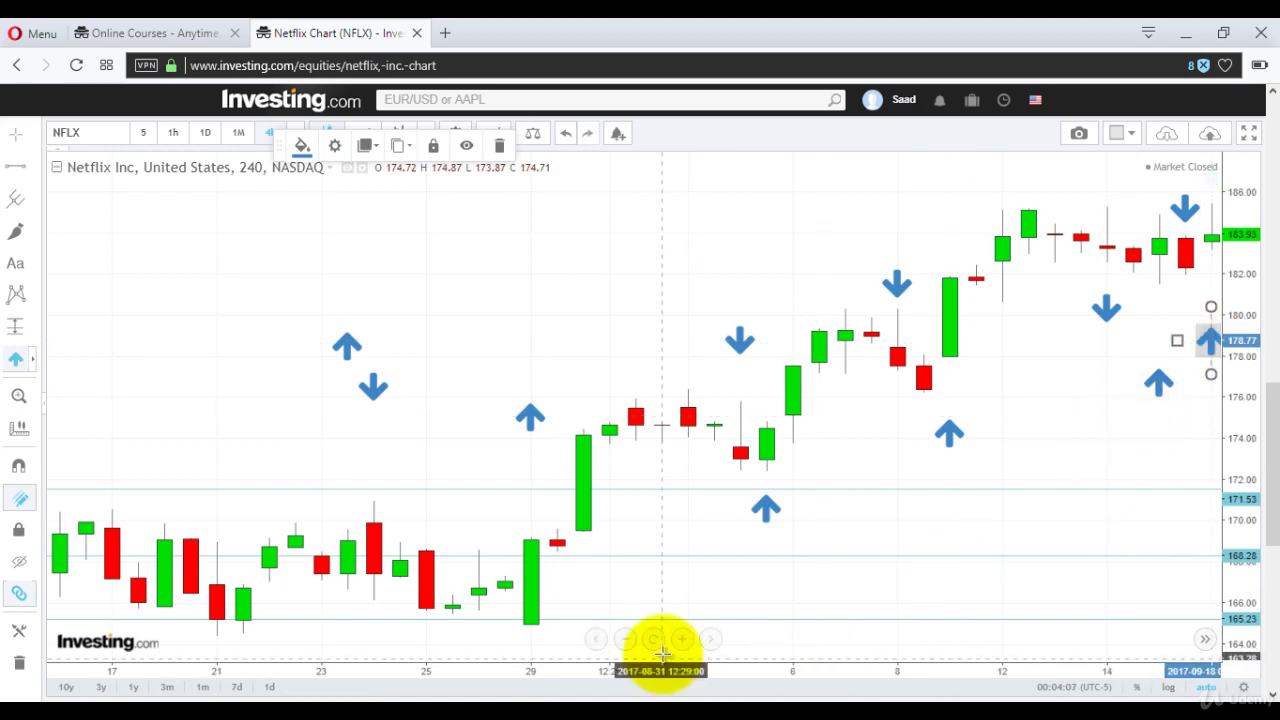
Advance five candles and place a down-arrow icon above the green 20 September 2017 candle, at about 186.79
click(709, 642)
click(709, 642)
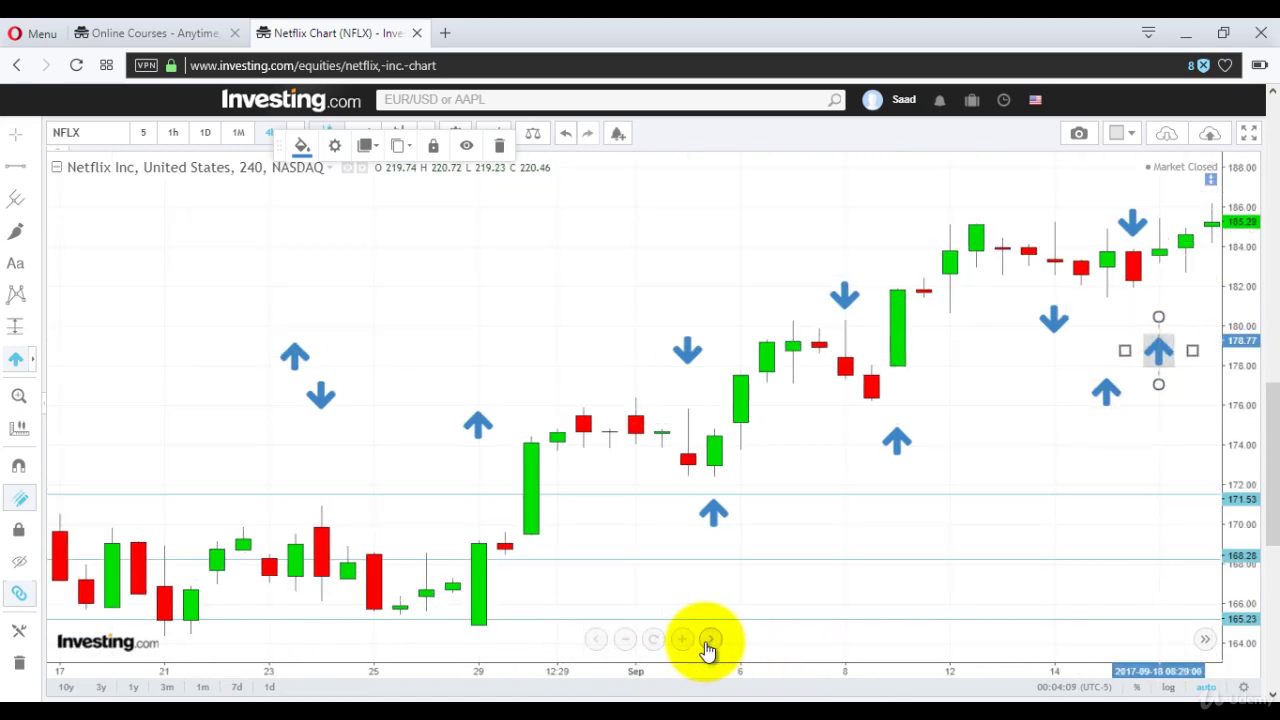
click(709, 642)
click(709, 642)
click(709, 642)
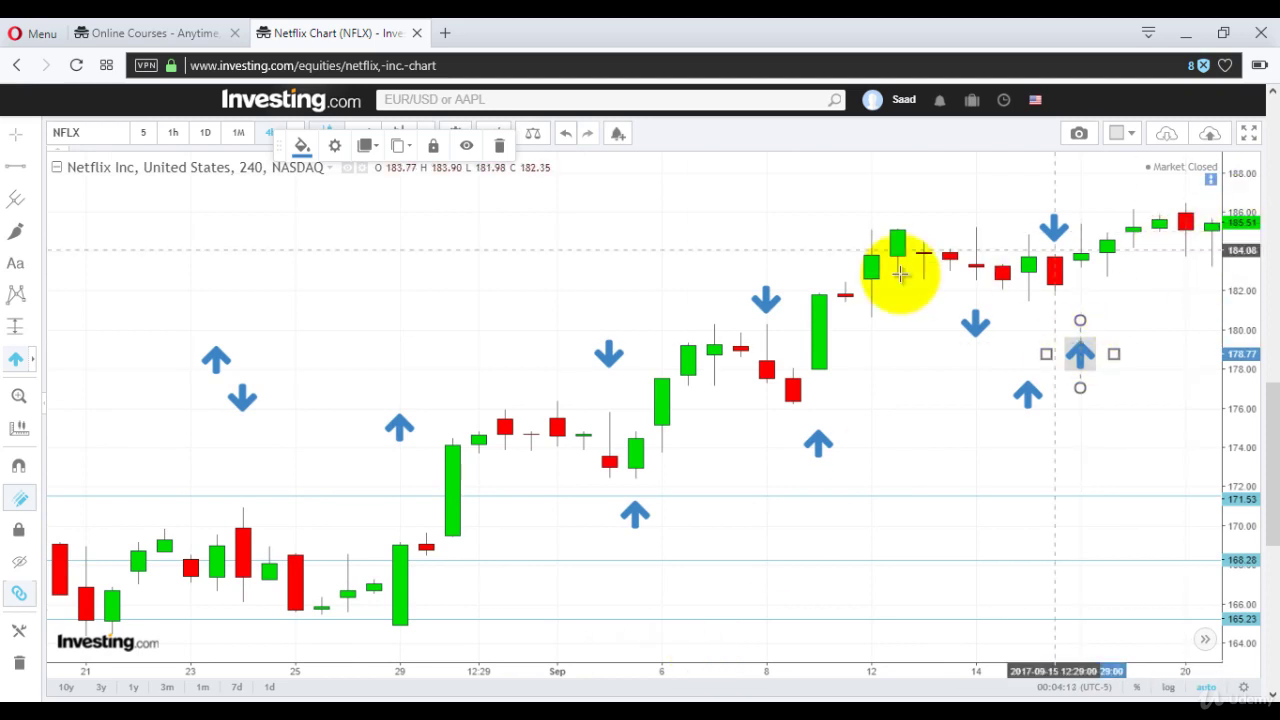
click(32, 372)
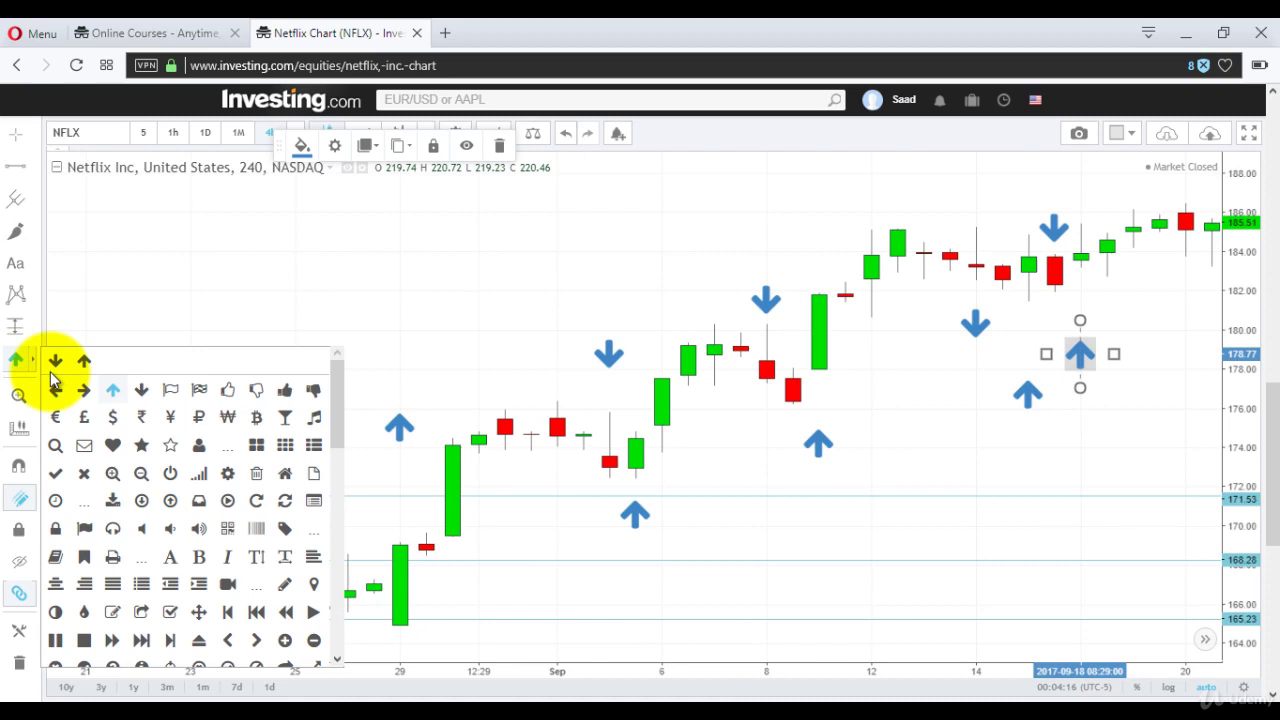
click(139, 392)
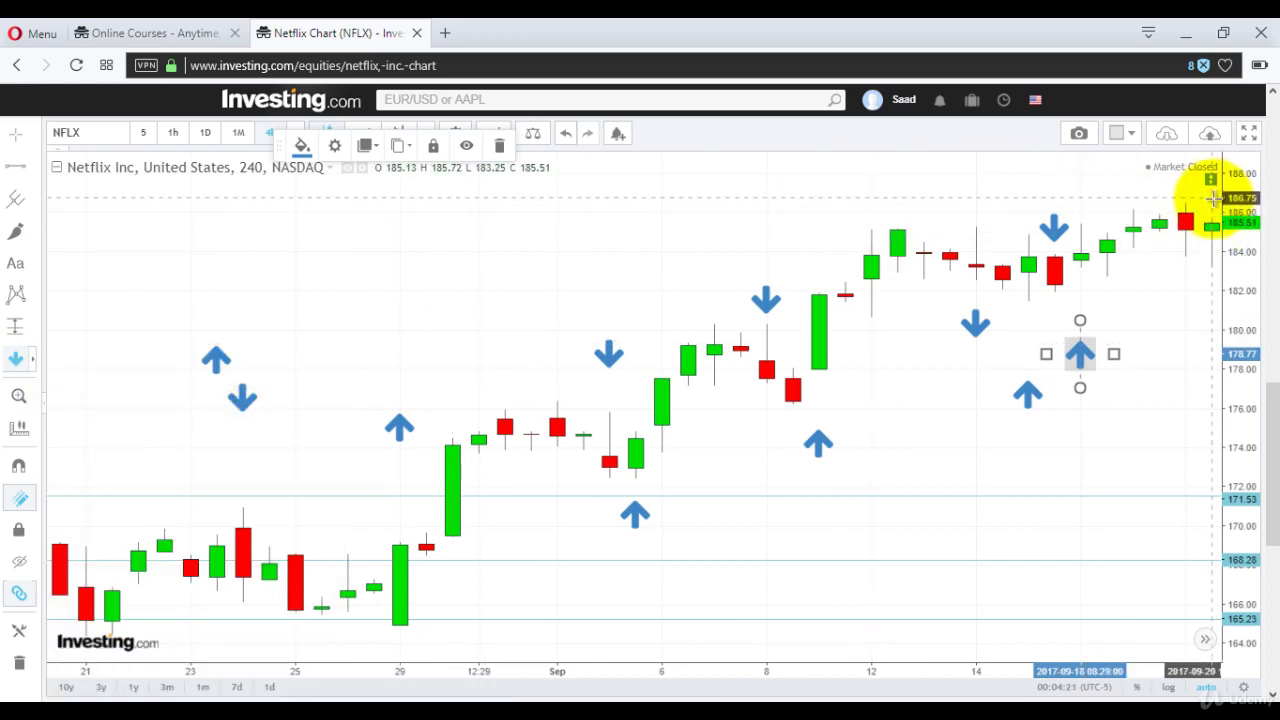
click(1211, 197)
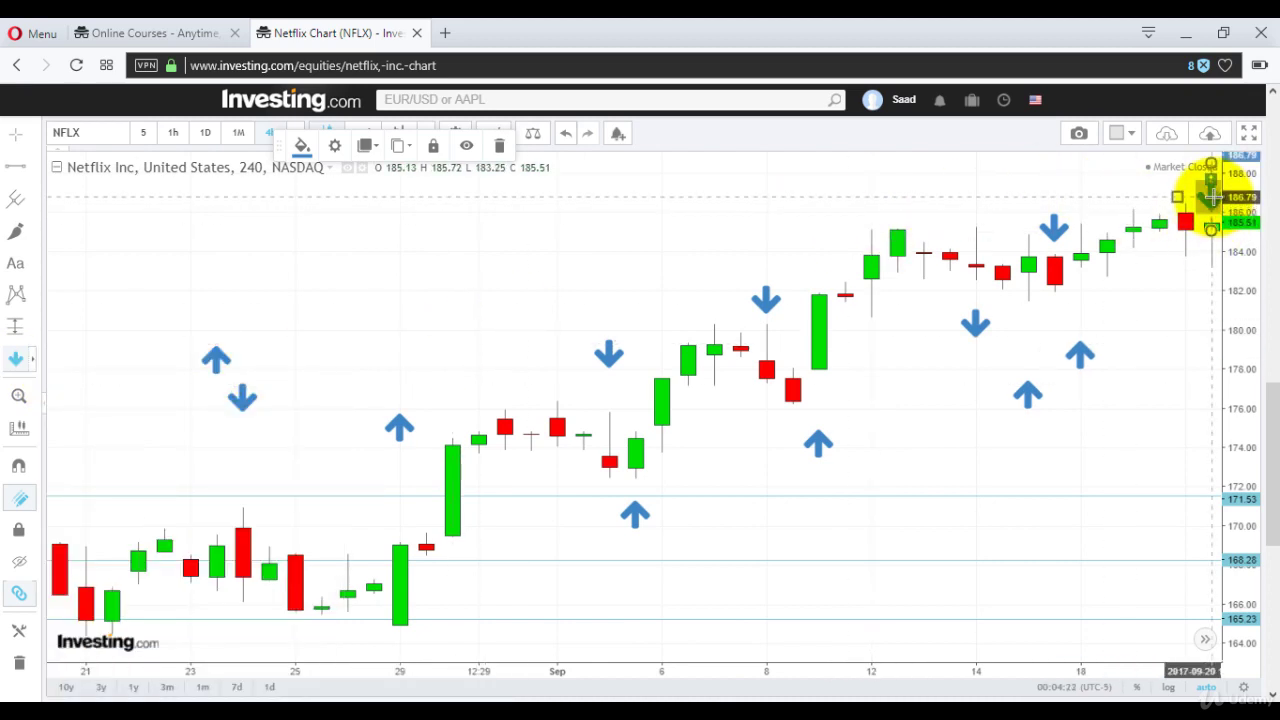
click(1159, 324)
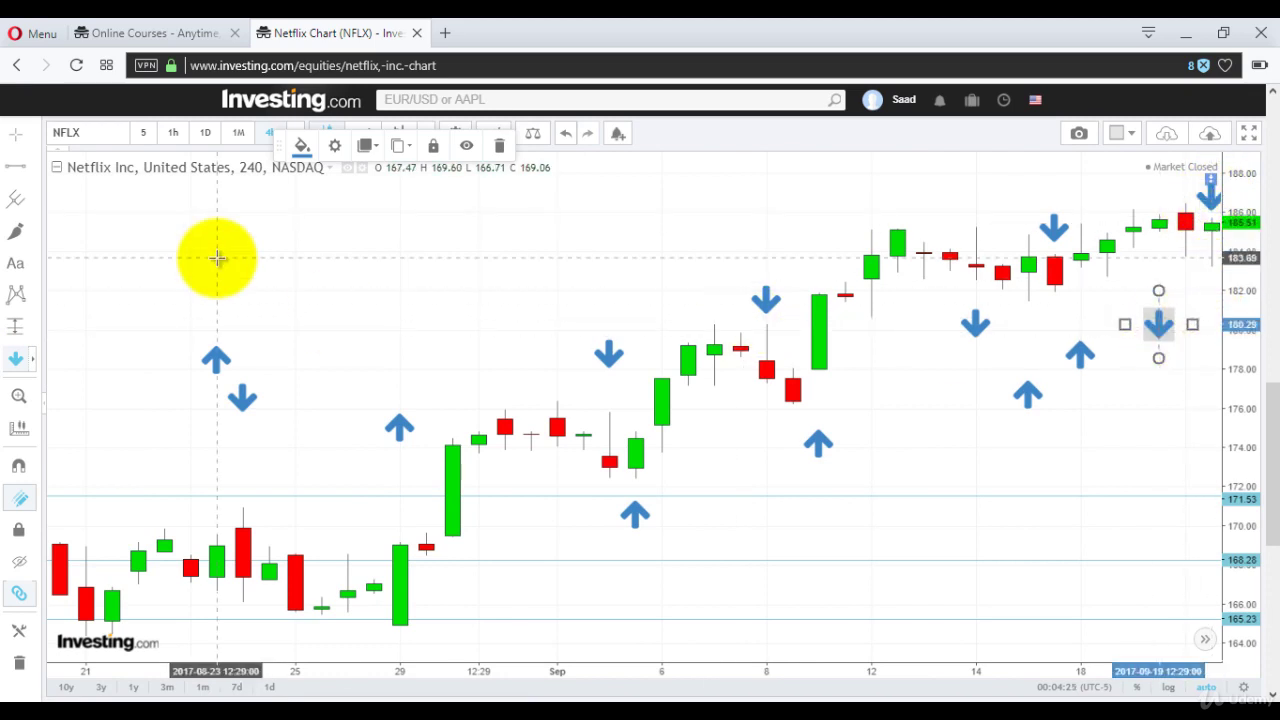
click(44, 133)
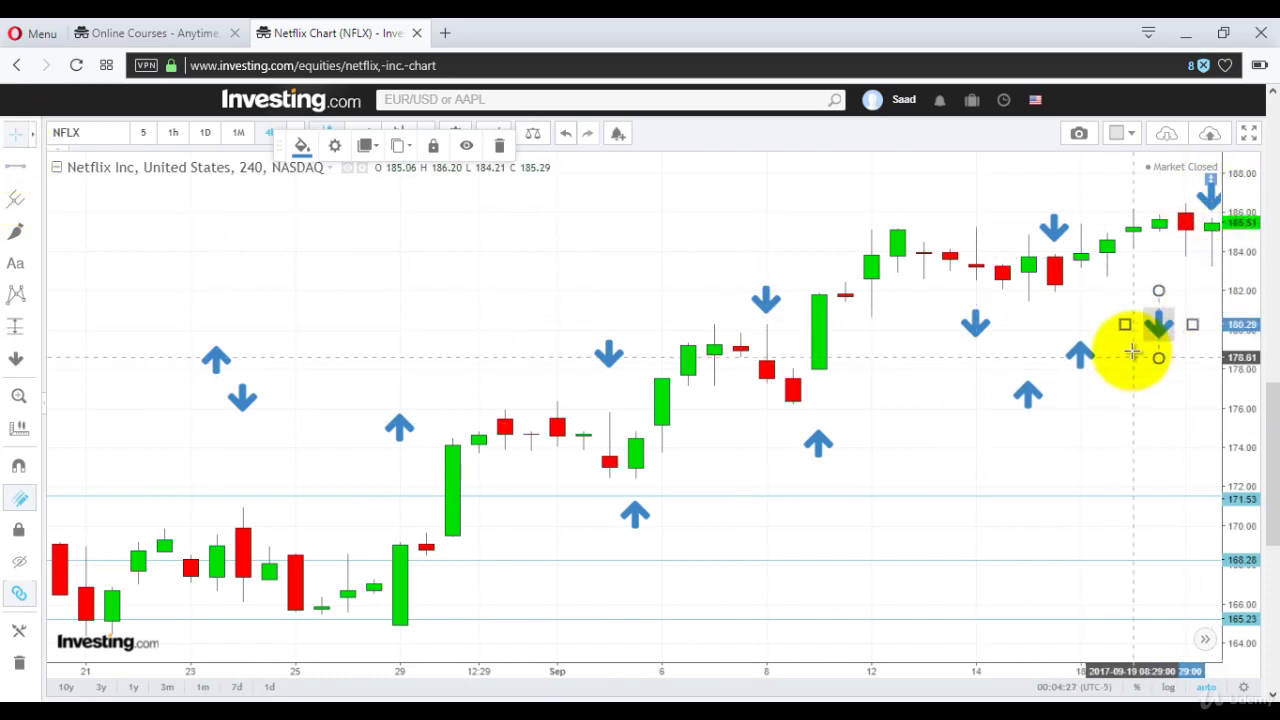
drag(1162, 343, 1213, 233)
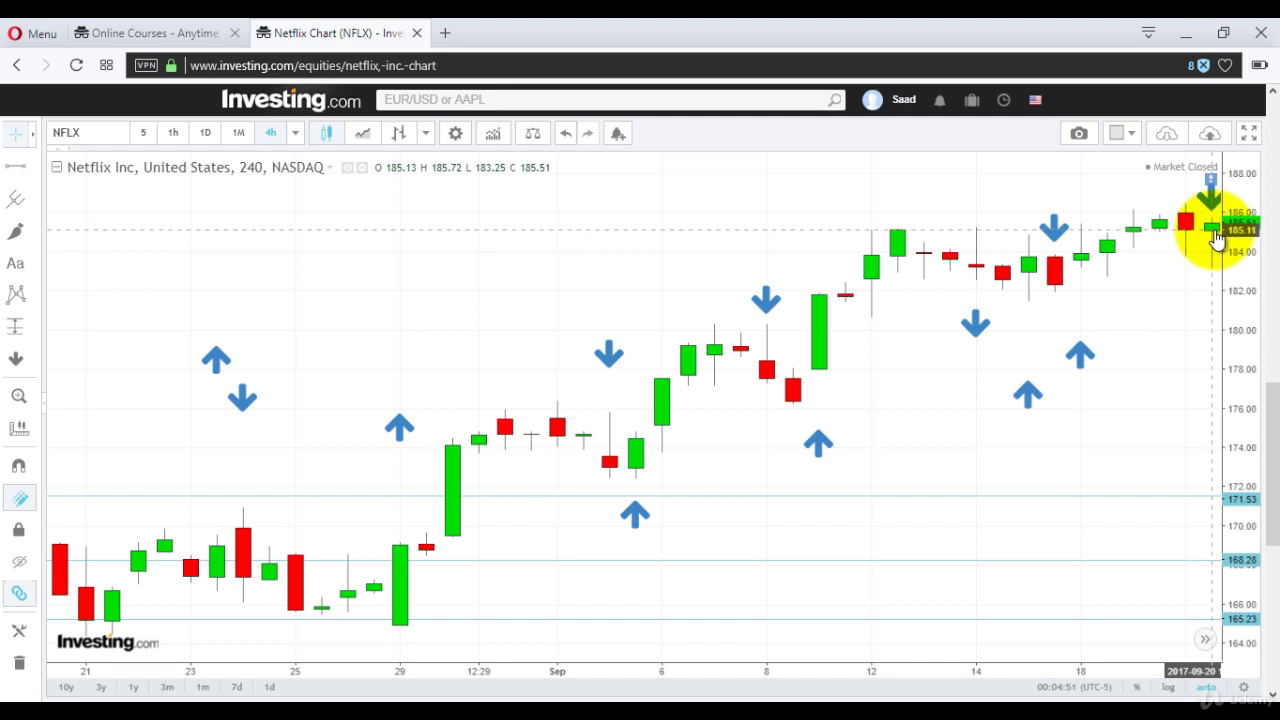
Reveal the green 21 September 2017 08:29 candle and mark it with an up-arrow icon below, at about 182.06
click(708, 642)
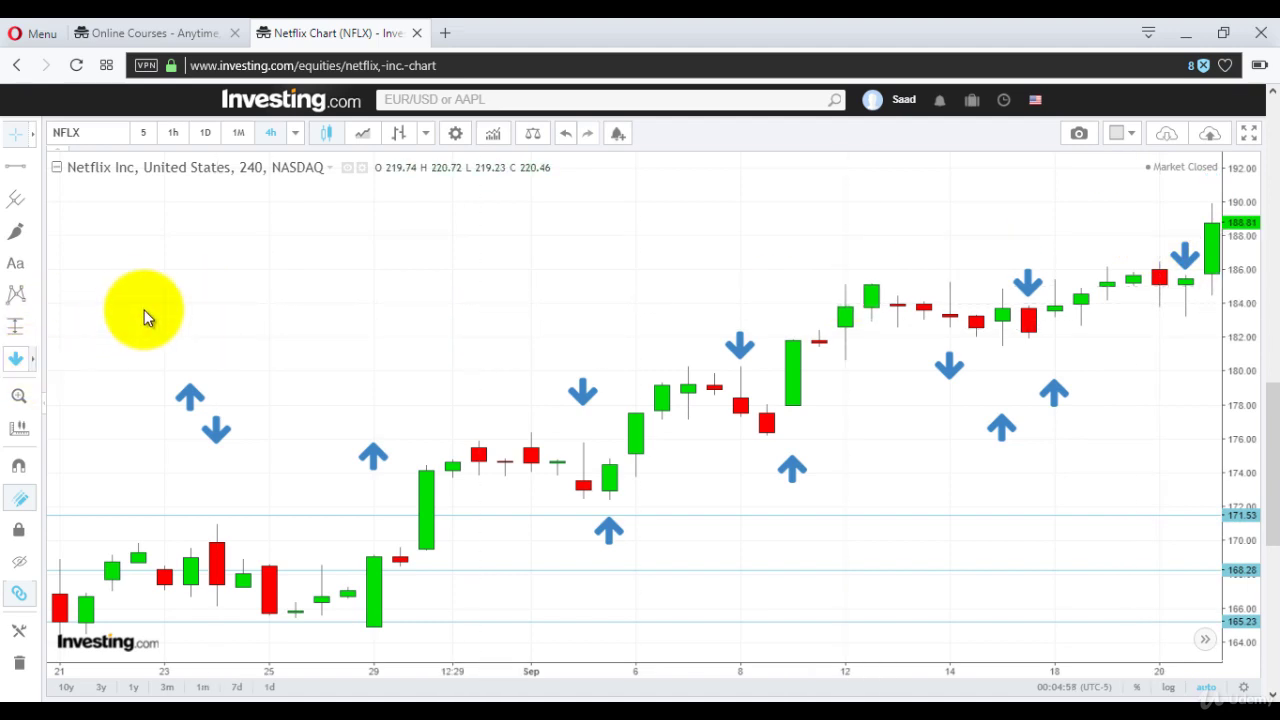
click(33, 360)
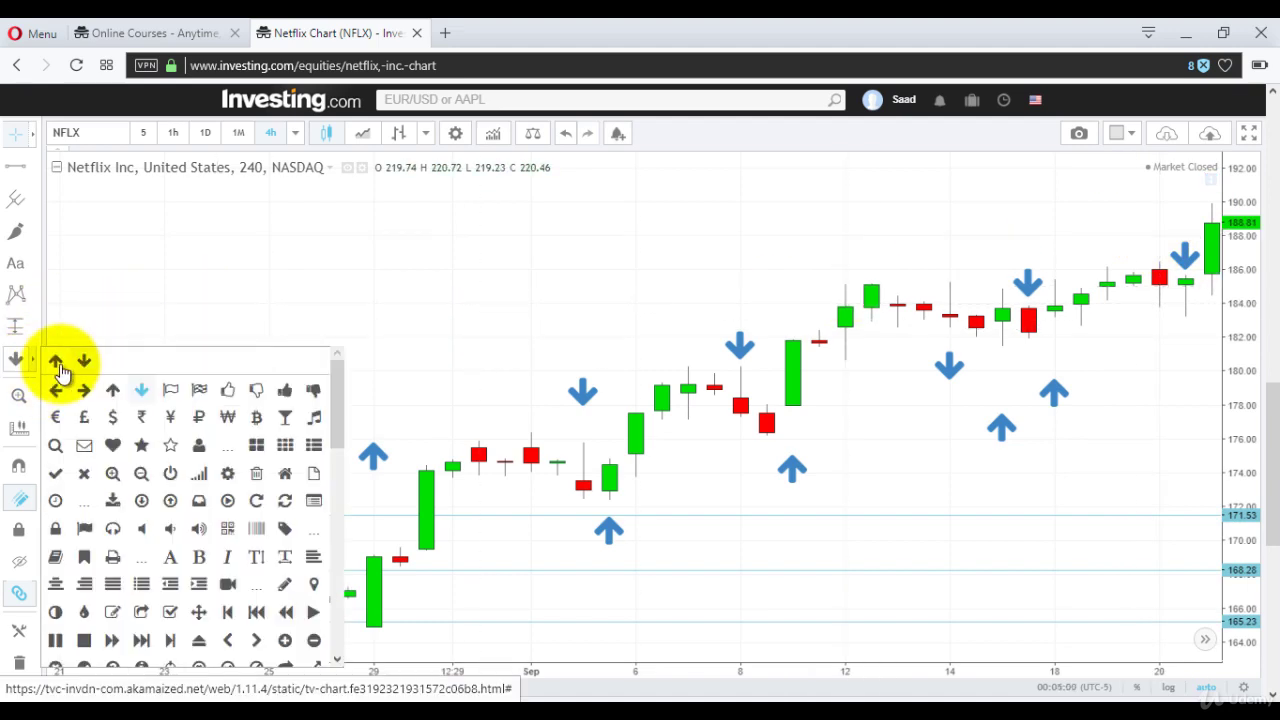
click(57, 363)
click(1208, 338)
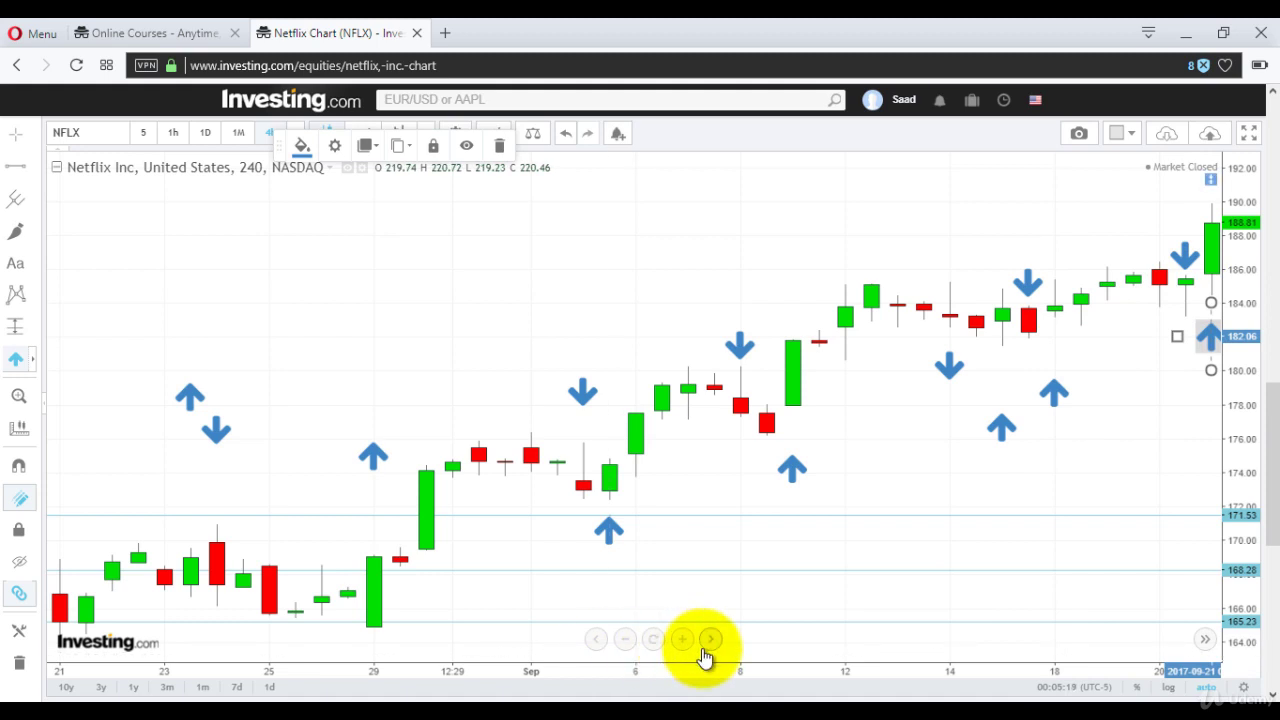
Advance four candles and place a down-arrow icon above the long red 25 September 2017 08:29 candle, at about 189.22
click(712, 642)
click(712, 642)
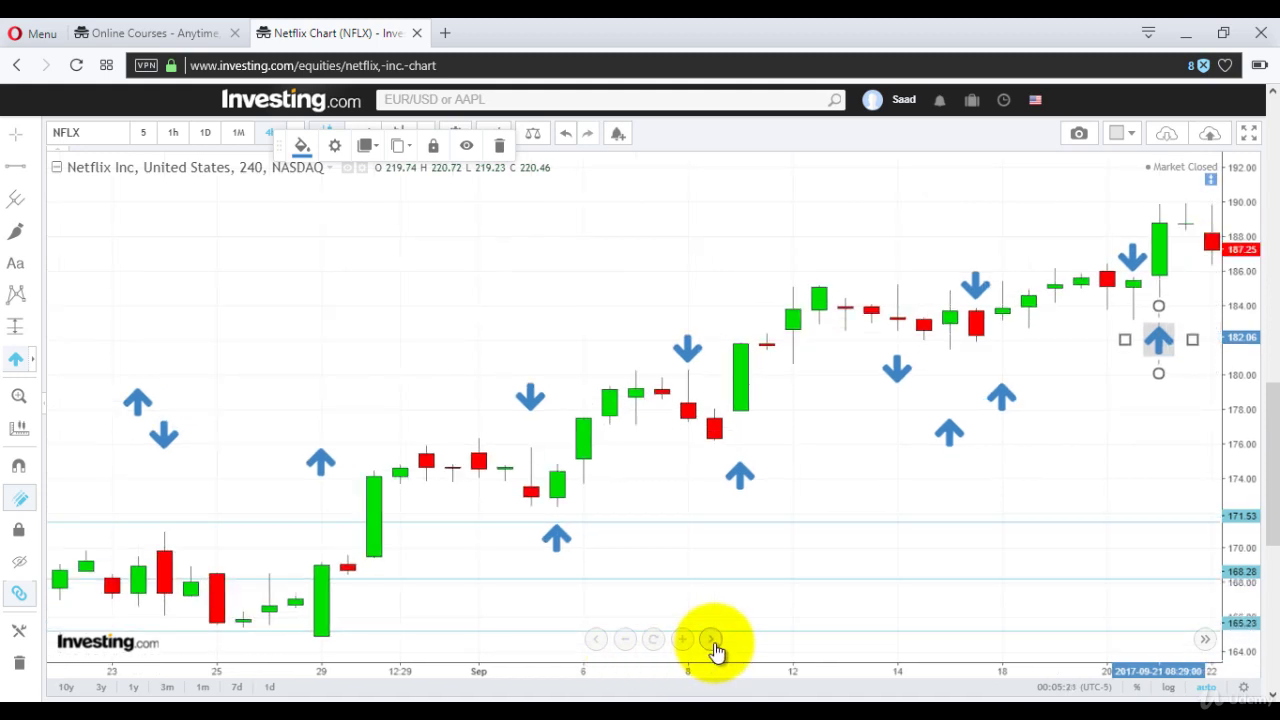
click(712, 642)
click(712, 642)
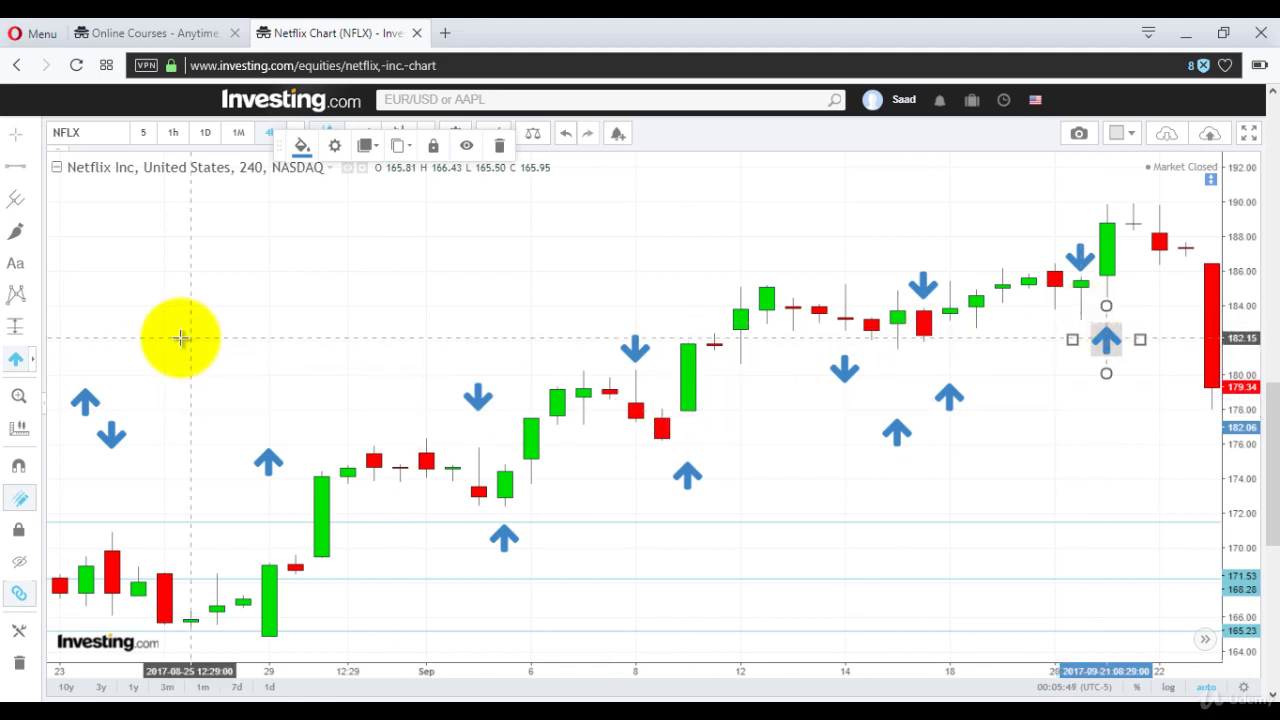
click(34, 358)
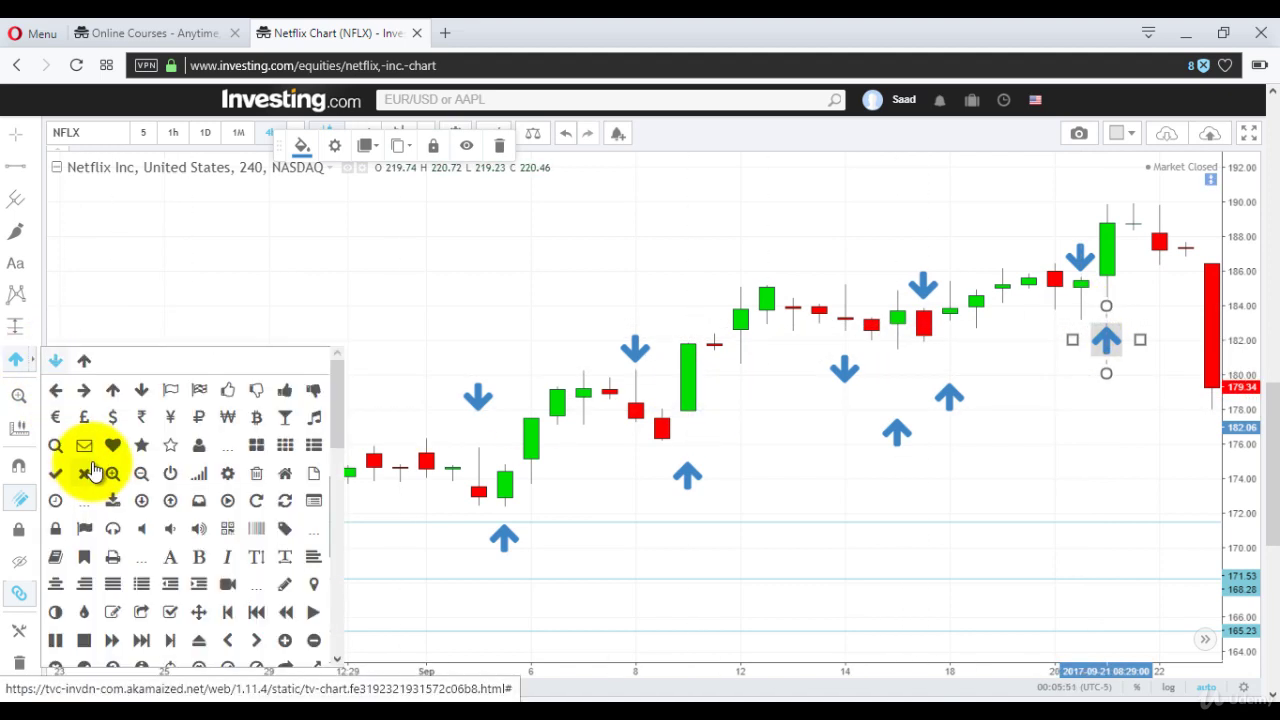
click(141, 389)
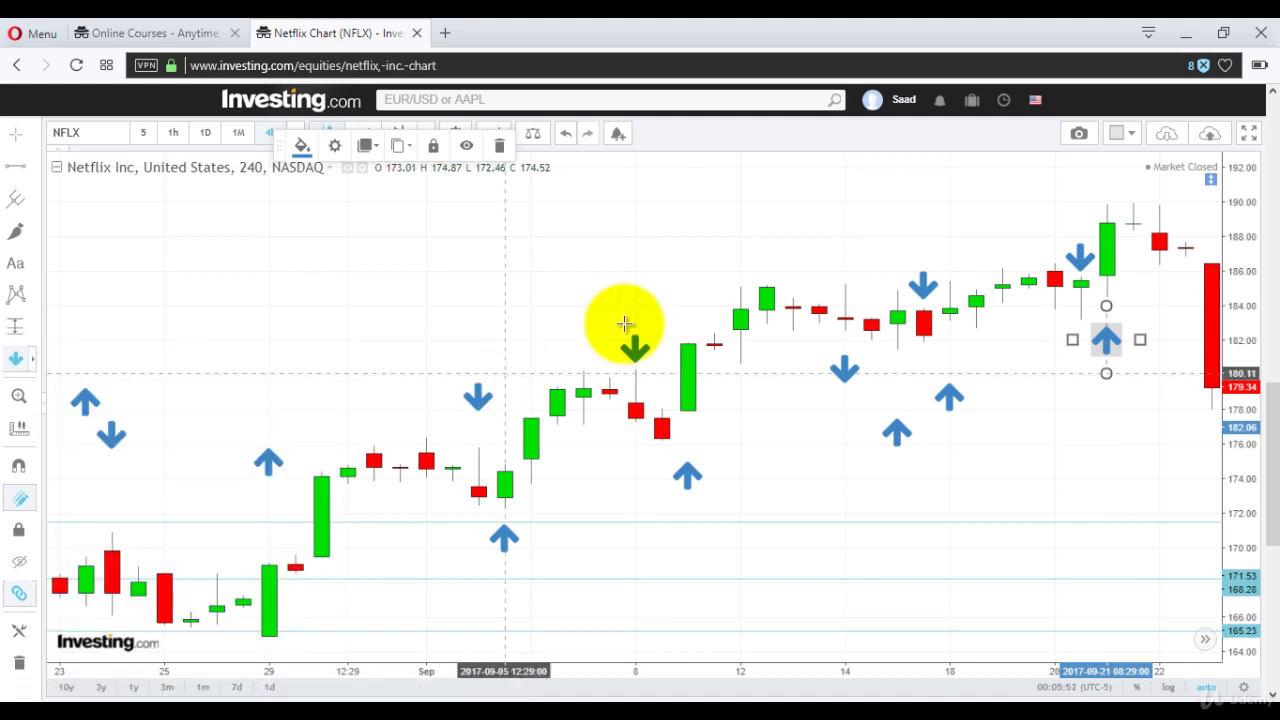
click(1211, 215)
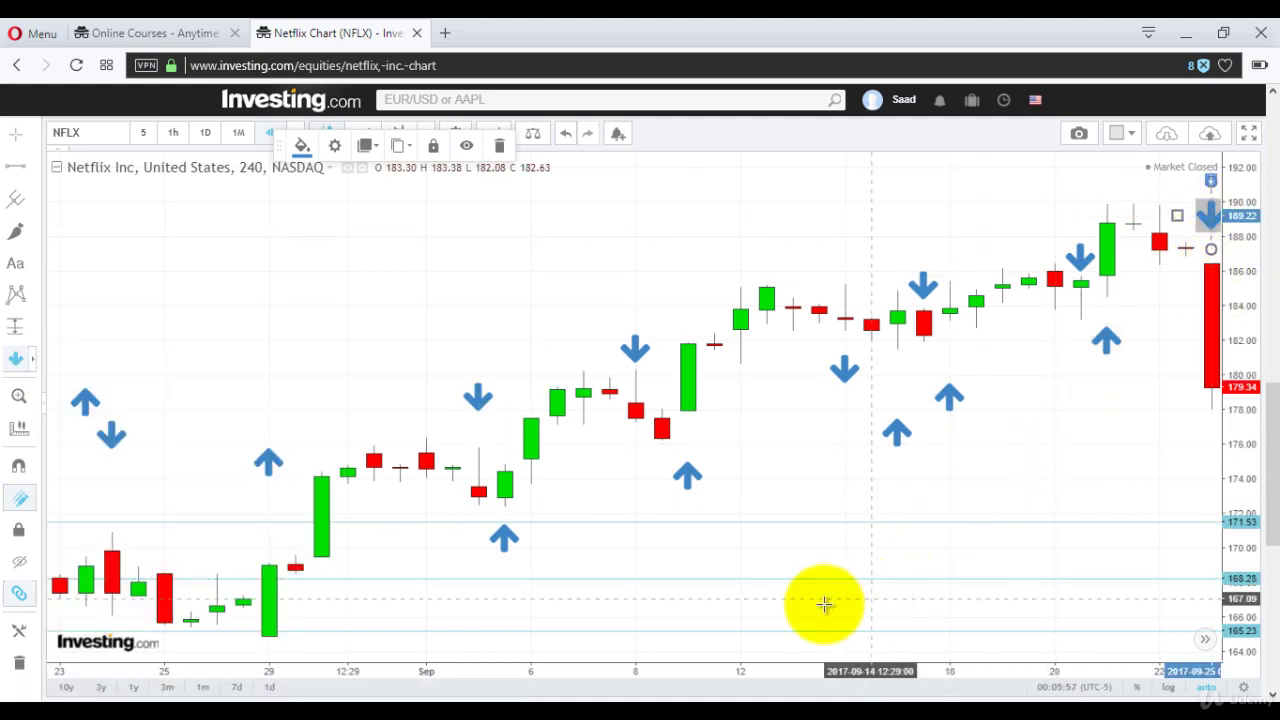
Advance five candles and place an up-arrow icon below the green 27 September 2017 08:29 candle, at about 170.31
click(712, 642)
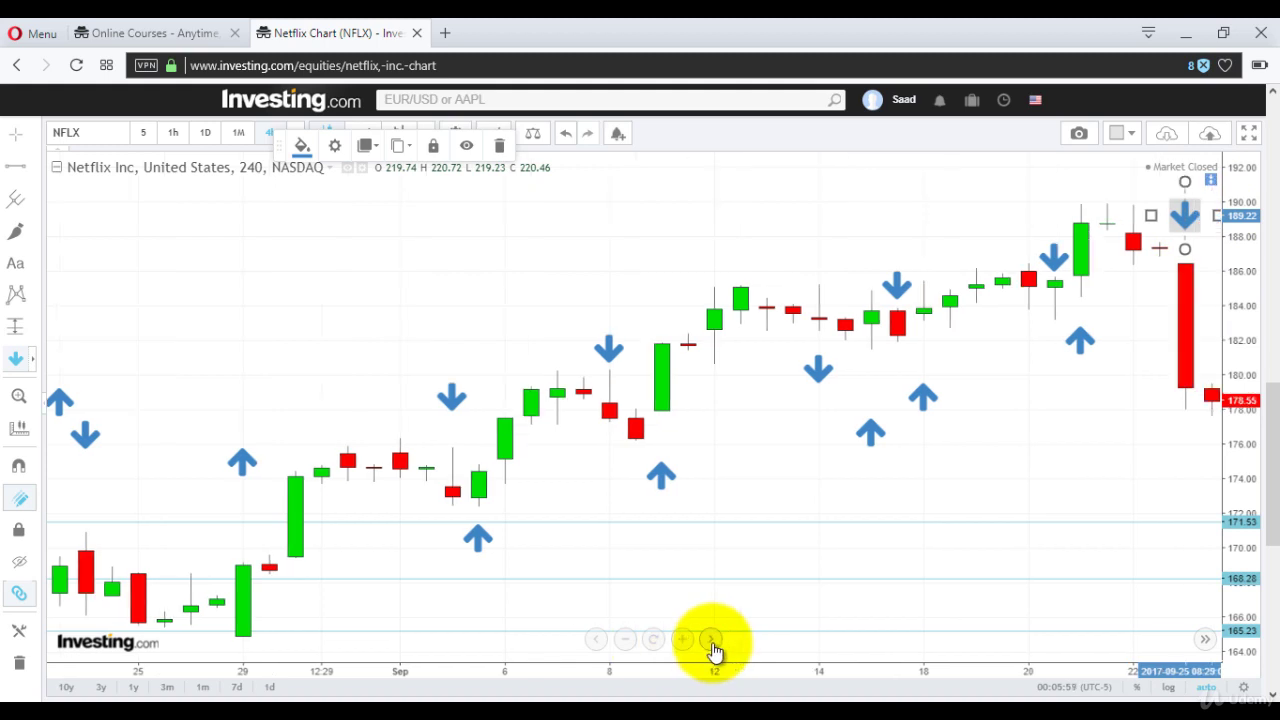
click(712, 642)
click(712, 642)
click(712, 642)
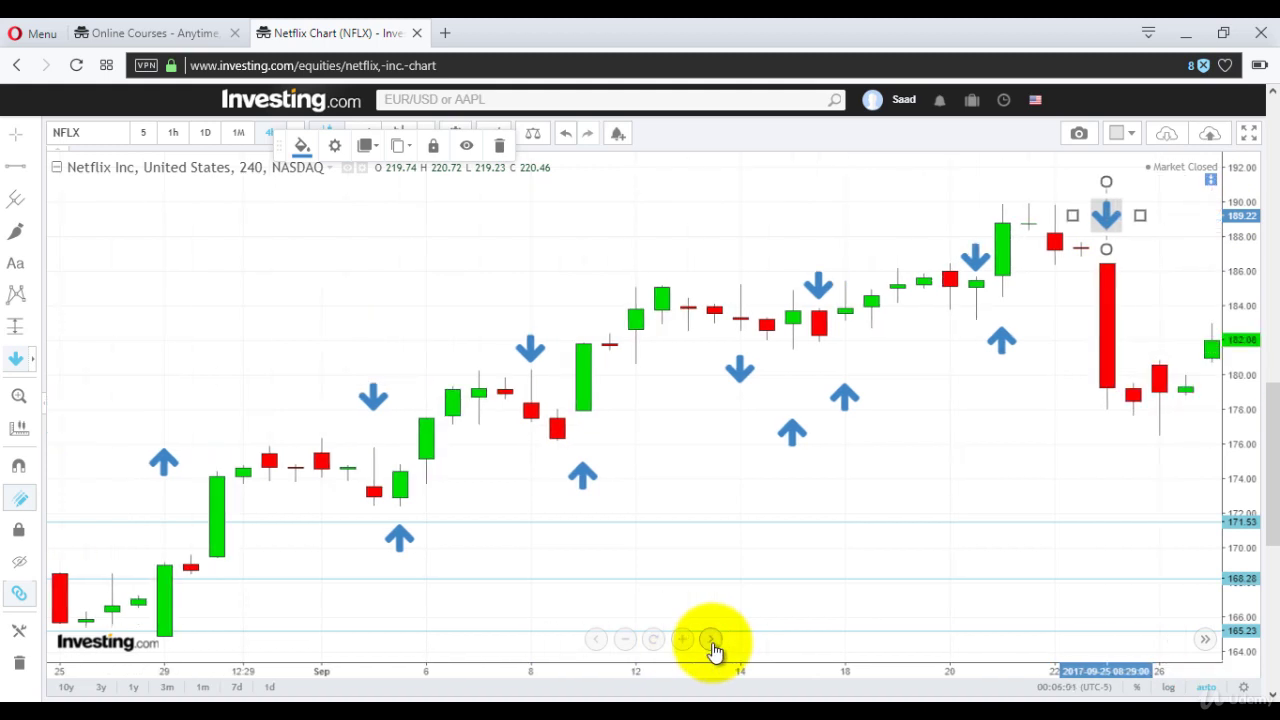
click(712, 642)
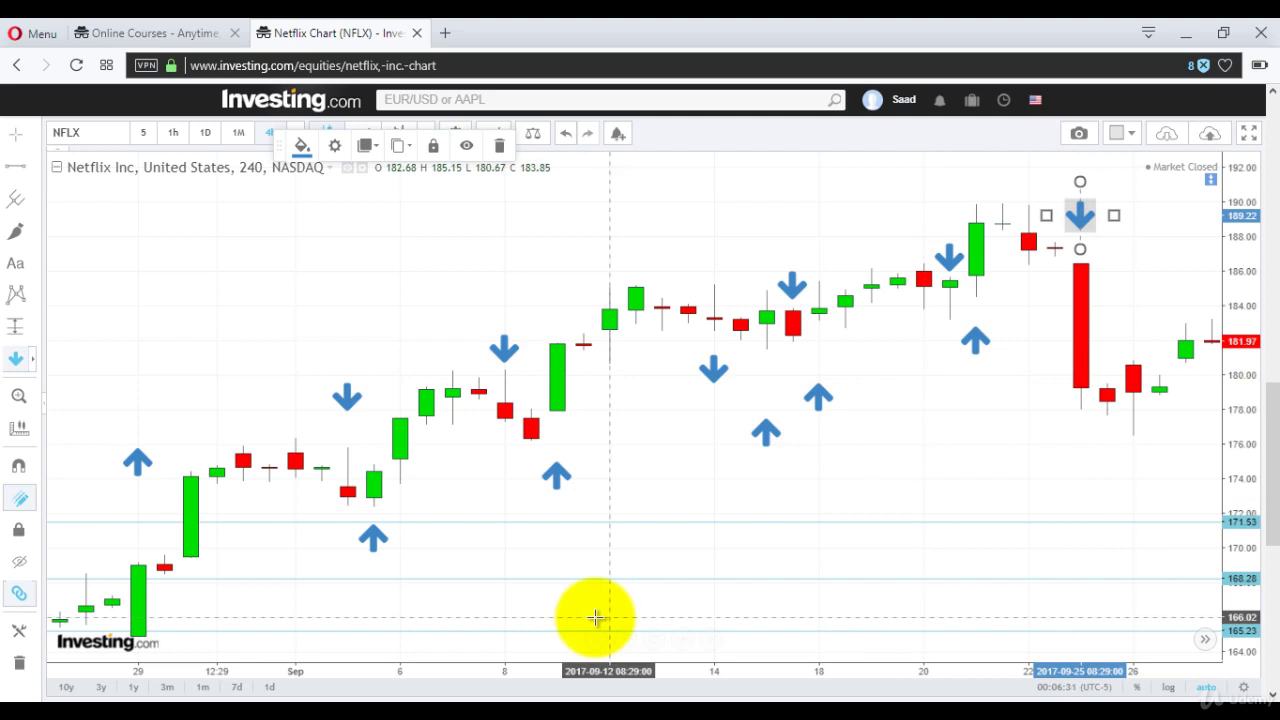
mouse_move(635, 655)
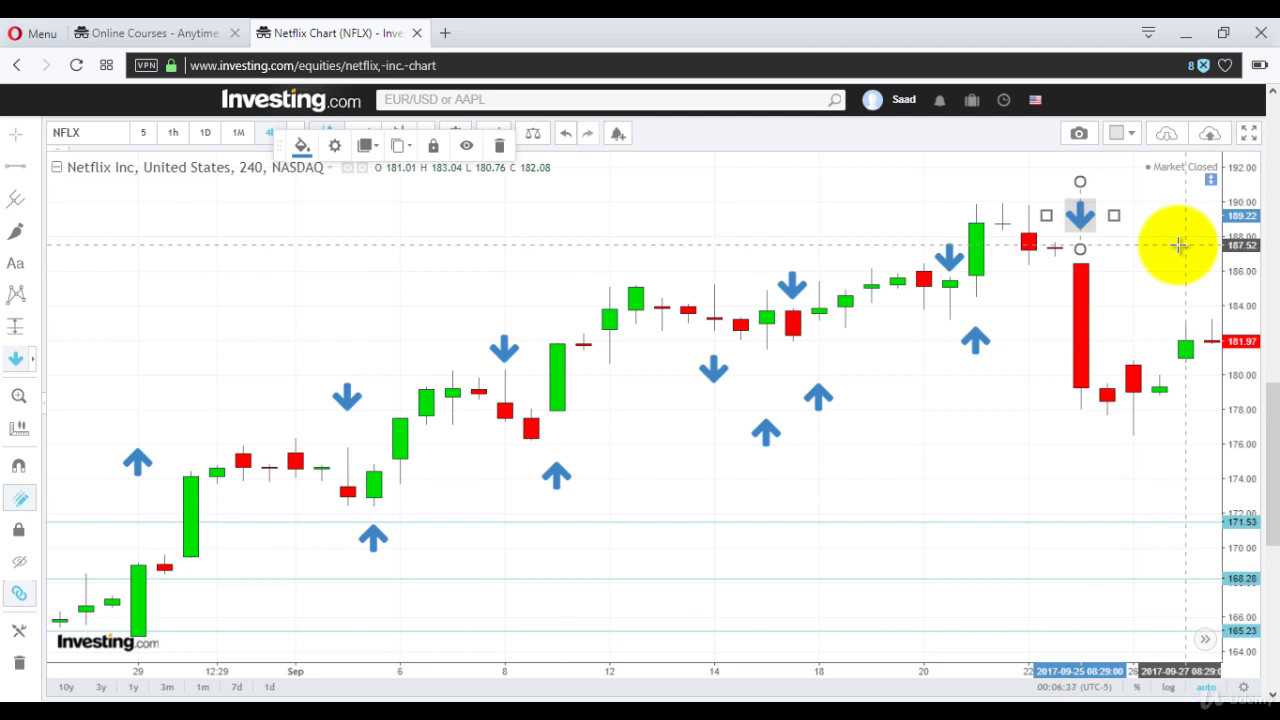
click(33, 358)
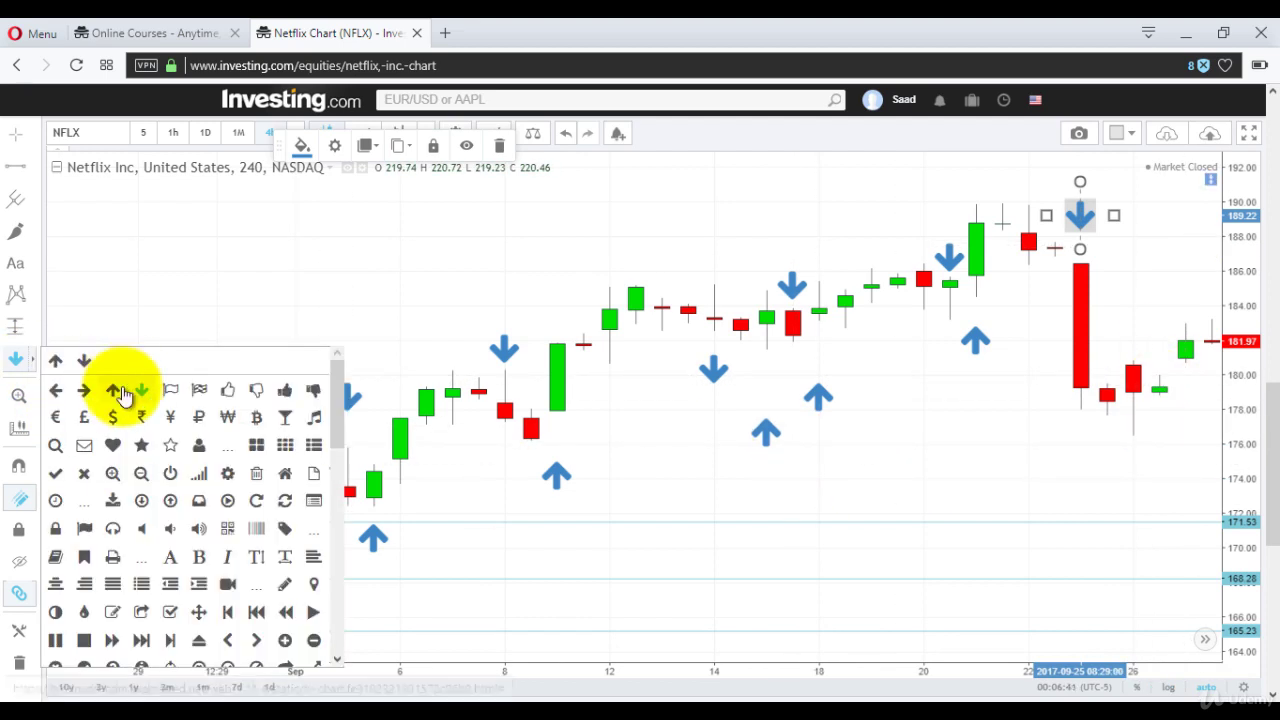
click(119, 391)
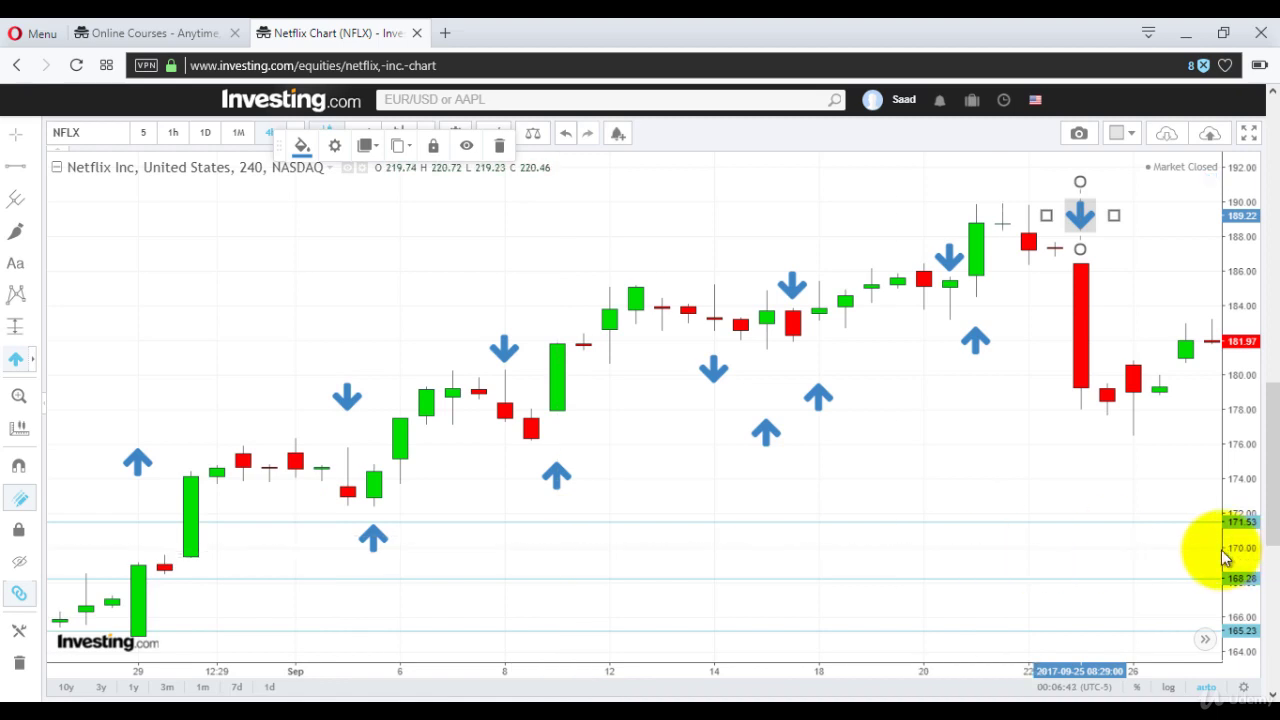
click(1192, 543)
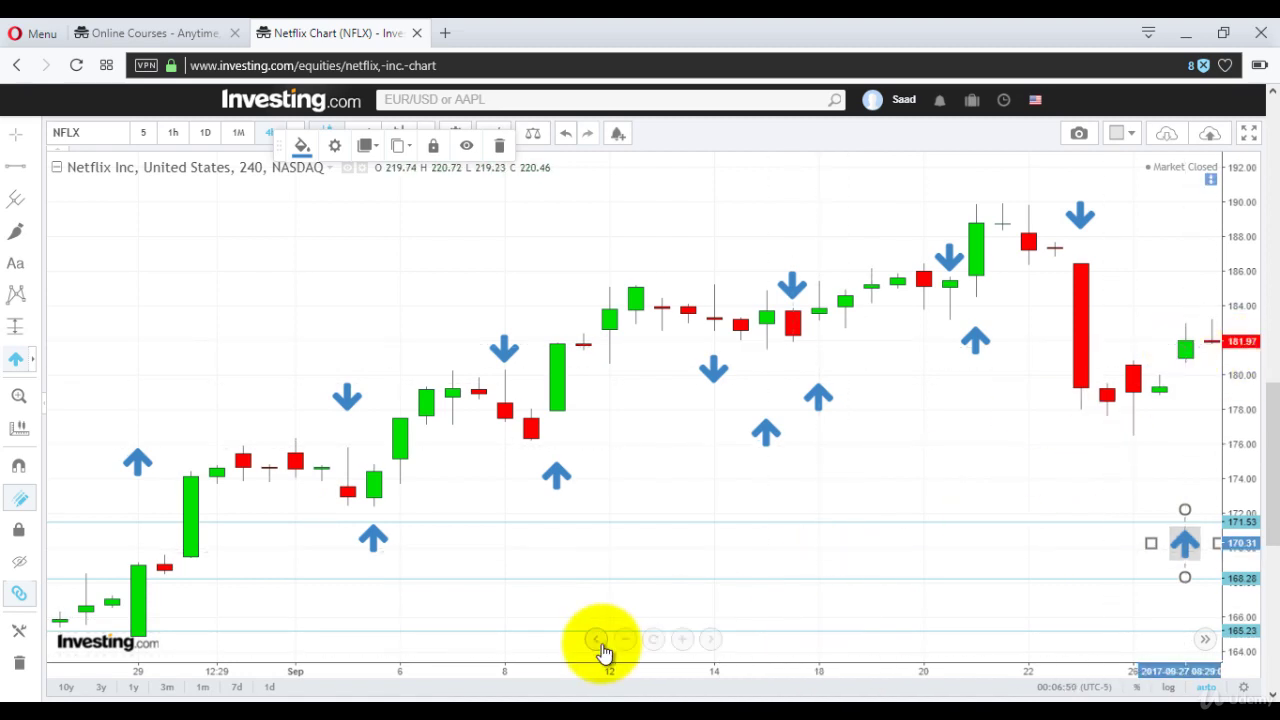
Advance two candles and place a down-arrow icon above the red 28 September 2017 08:29 candle, at about 186.88
click(711, 640)
click(711, 640)
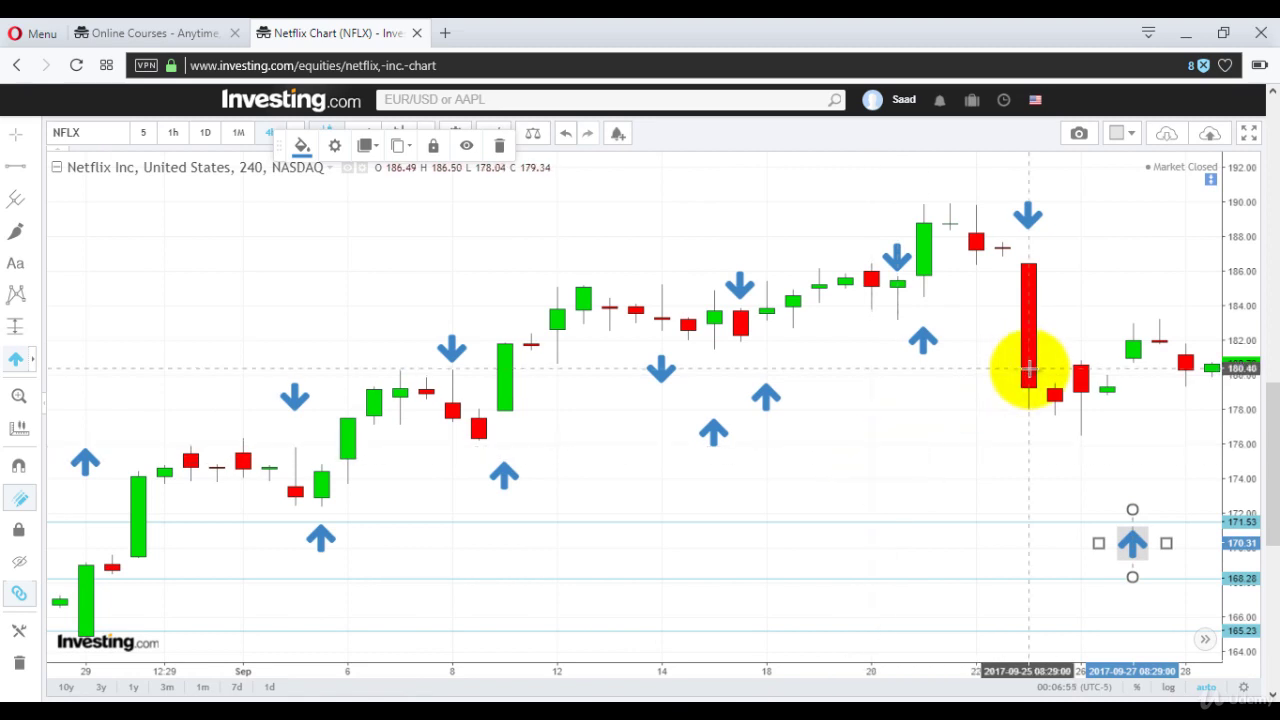
click(30, 365)
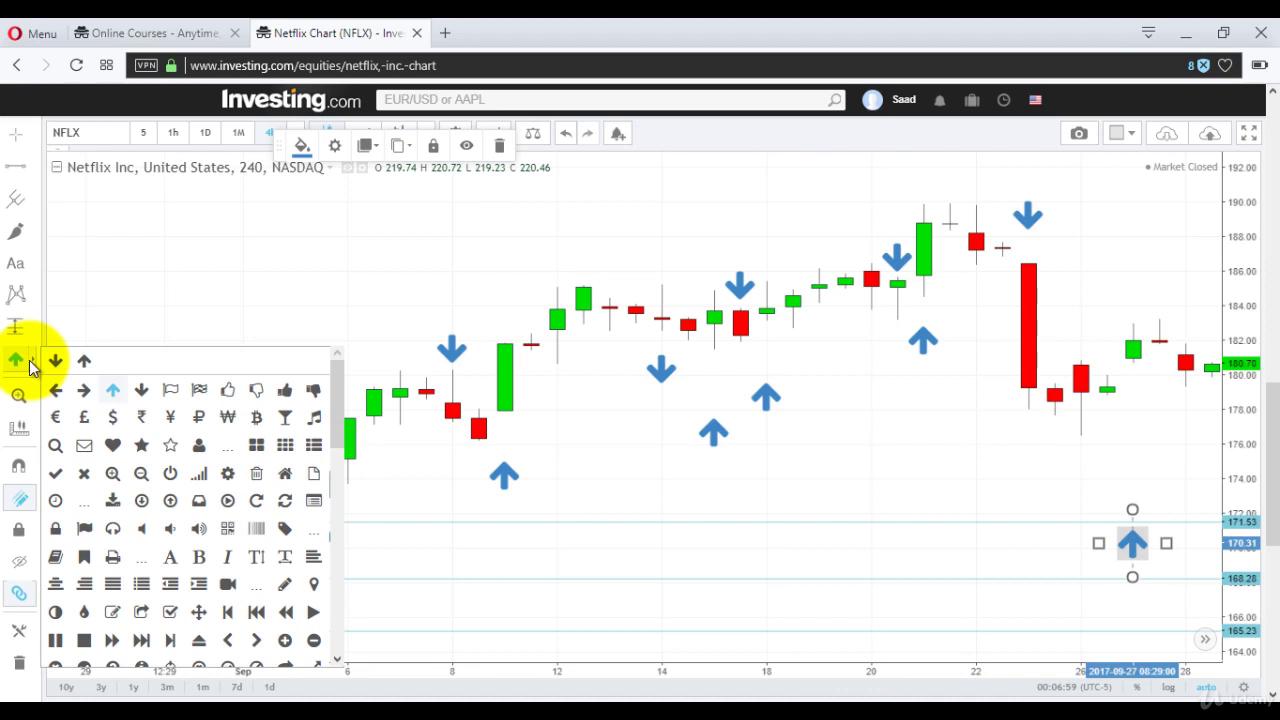
click(140, 389)
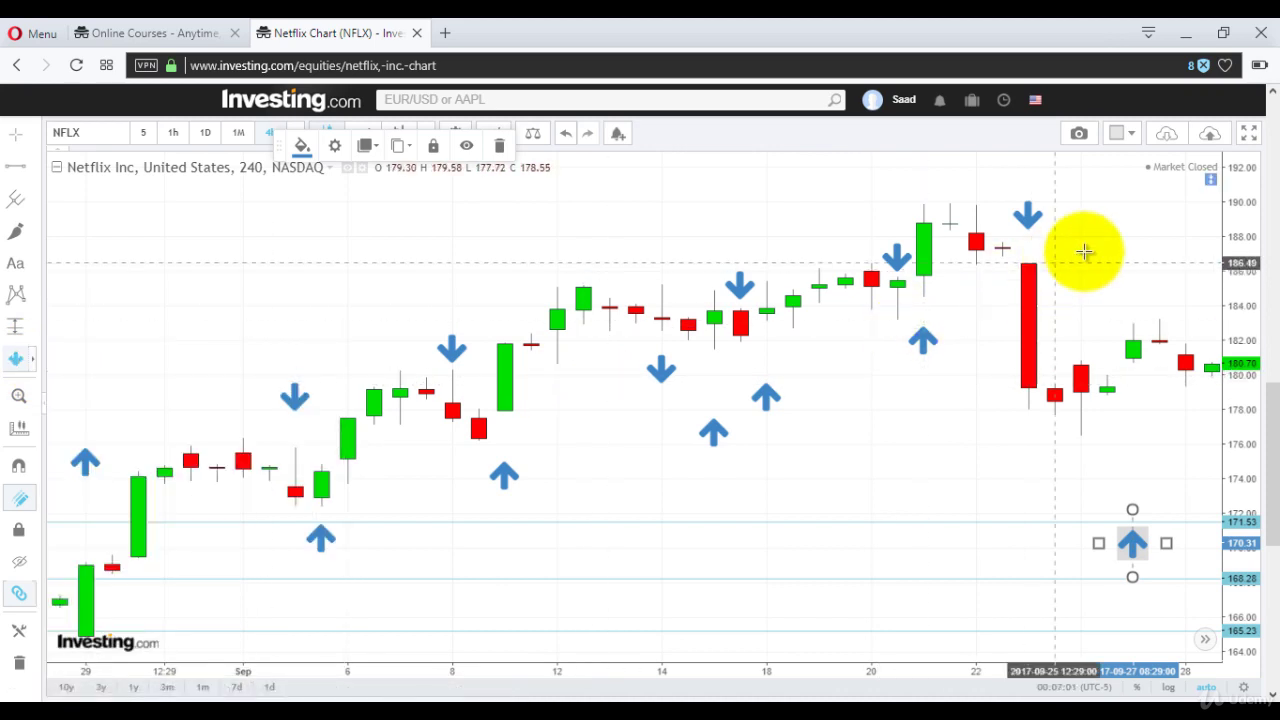
click(1186, 256)
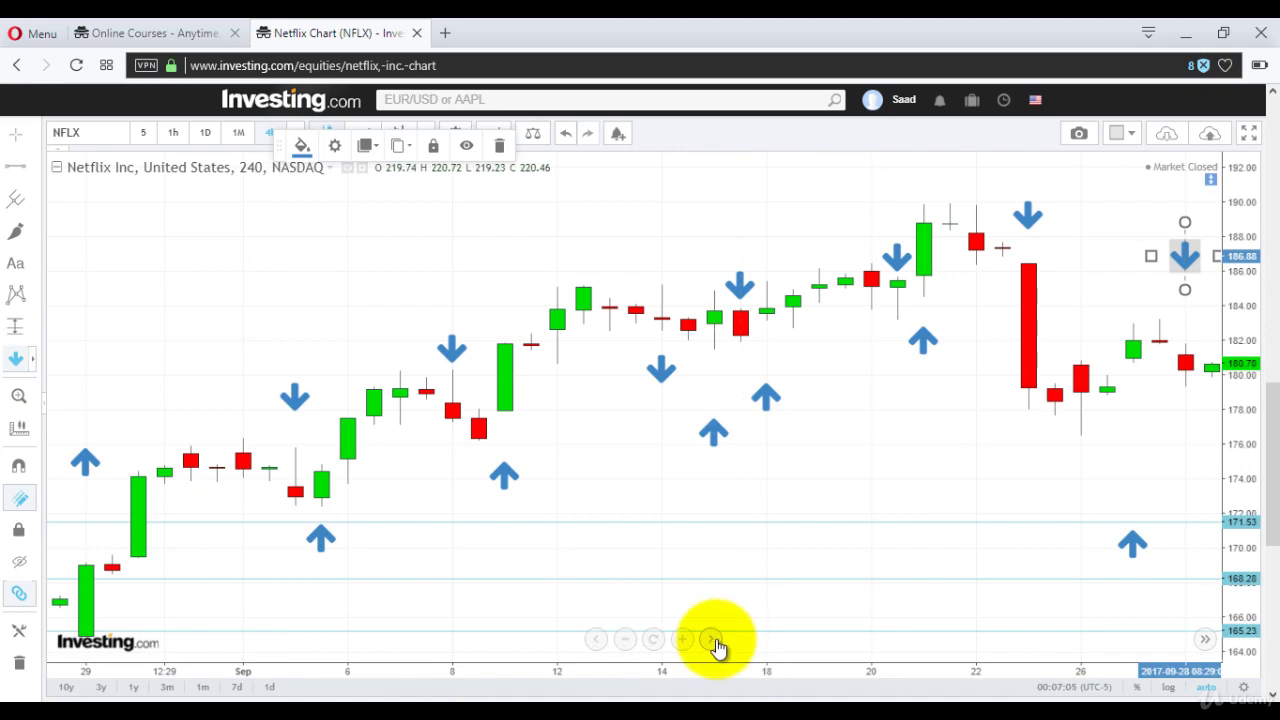
Reveal the green 29 September 2017 08:29 candle and mark it with an up-arrow icon below, at about 175.08
click(714, 642)
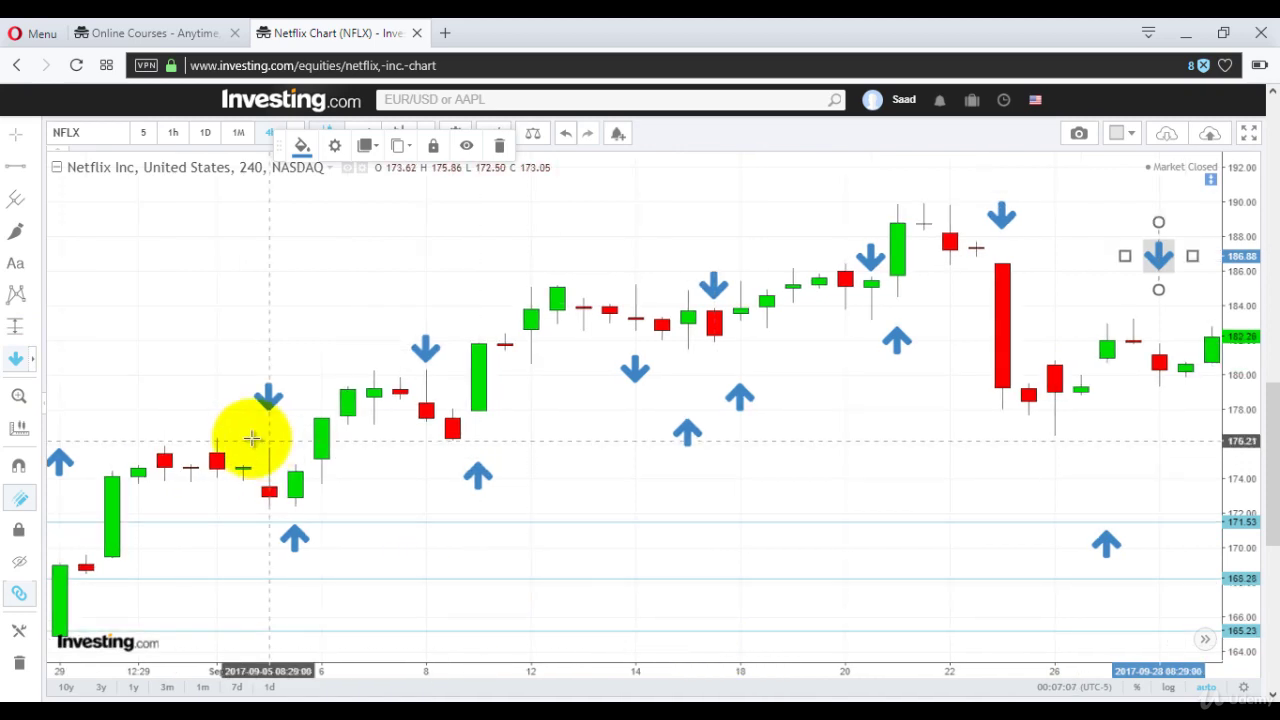
click(34, 360)
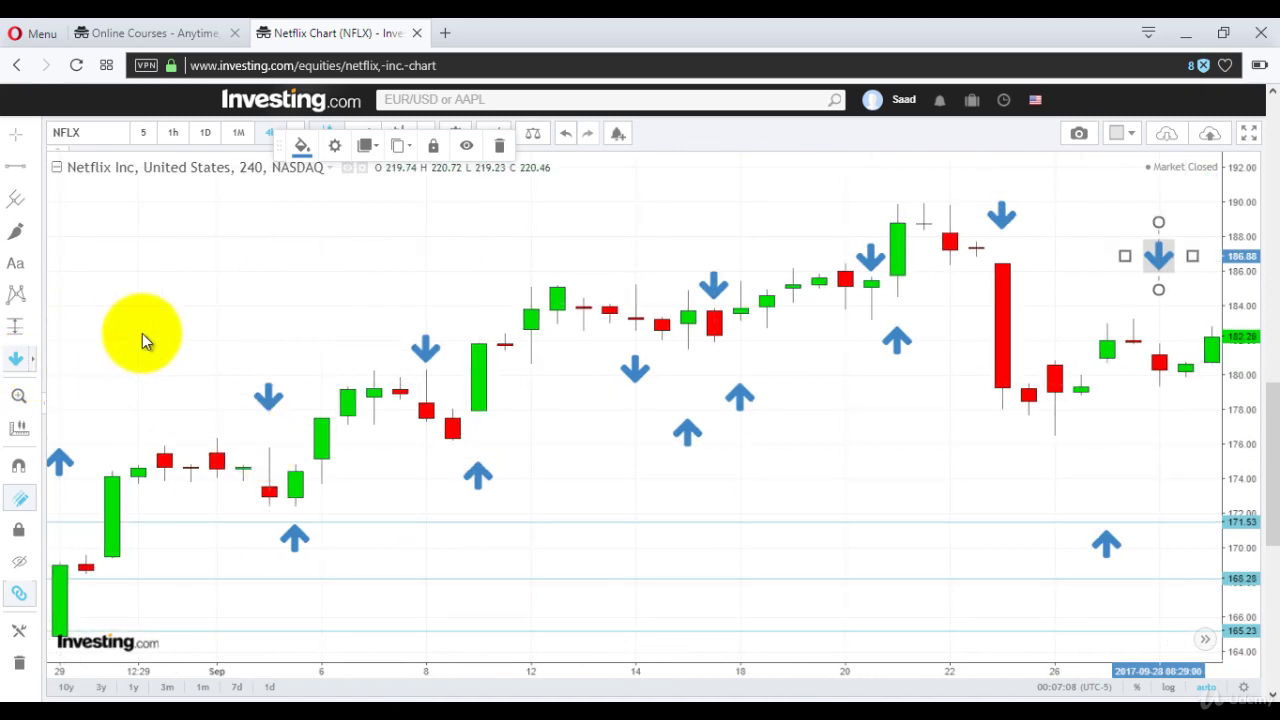
click(114, 394)
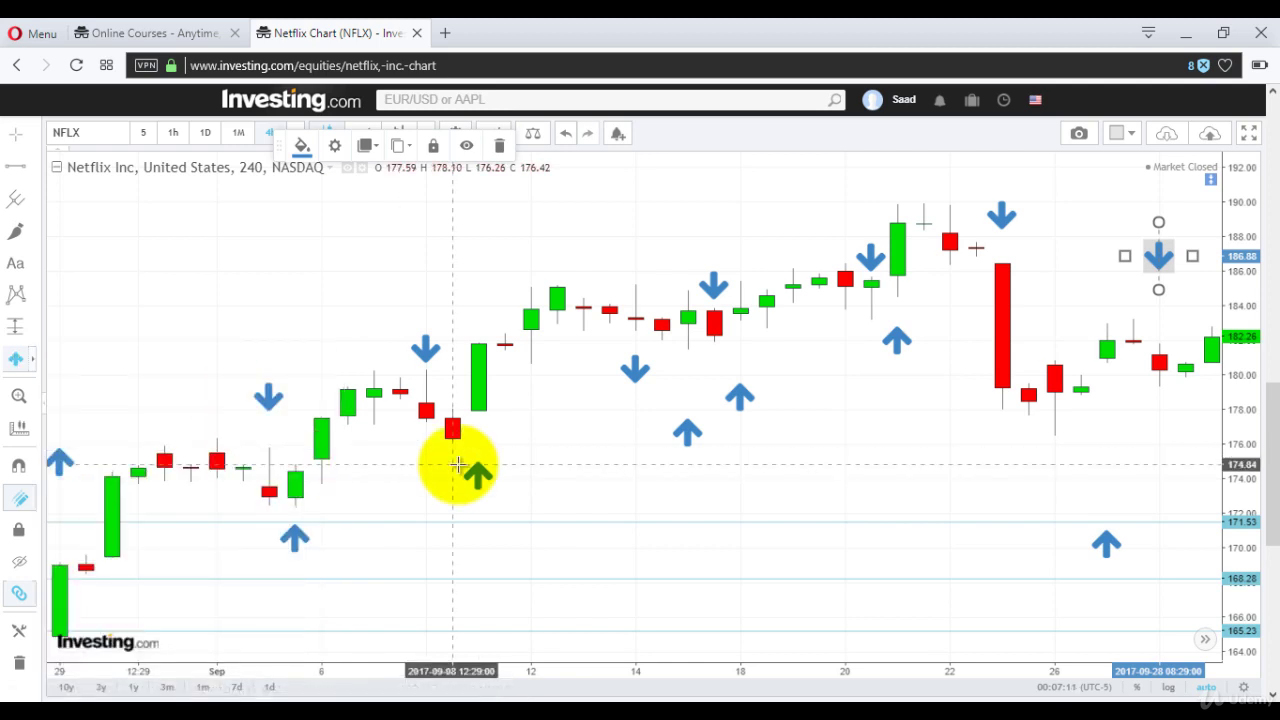
click(1207, 460)
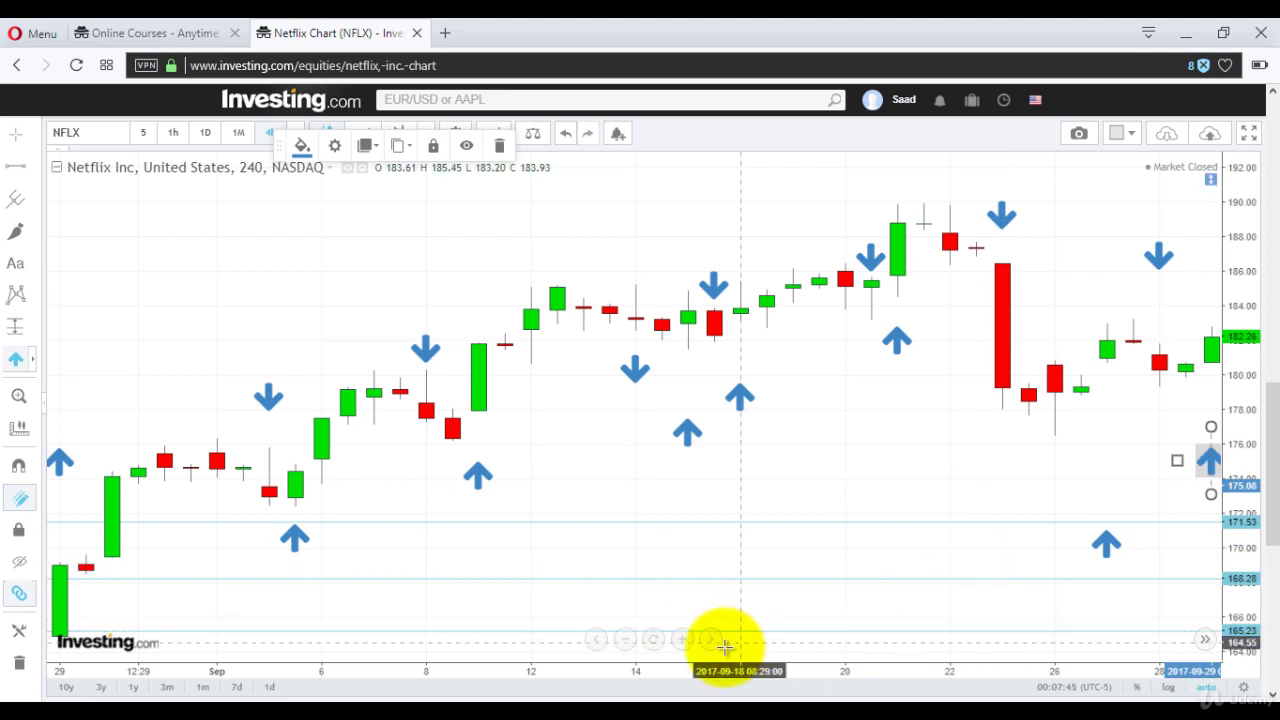
Advance two candles and place a down-arrow icon above the long red 2 October 2017 08:29 candle, at about 185.51
click(717, 645)
click(718, 645)
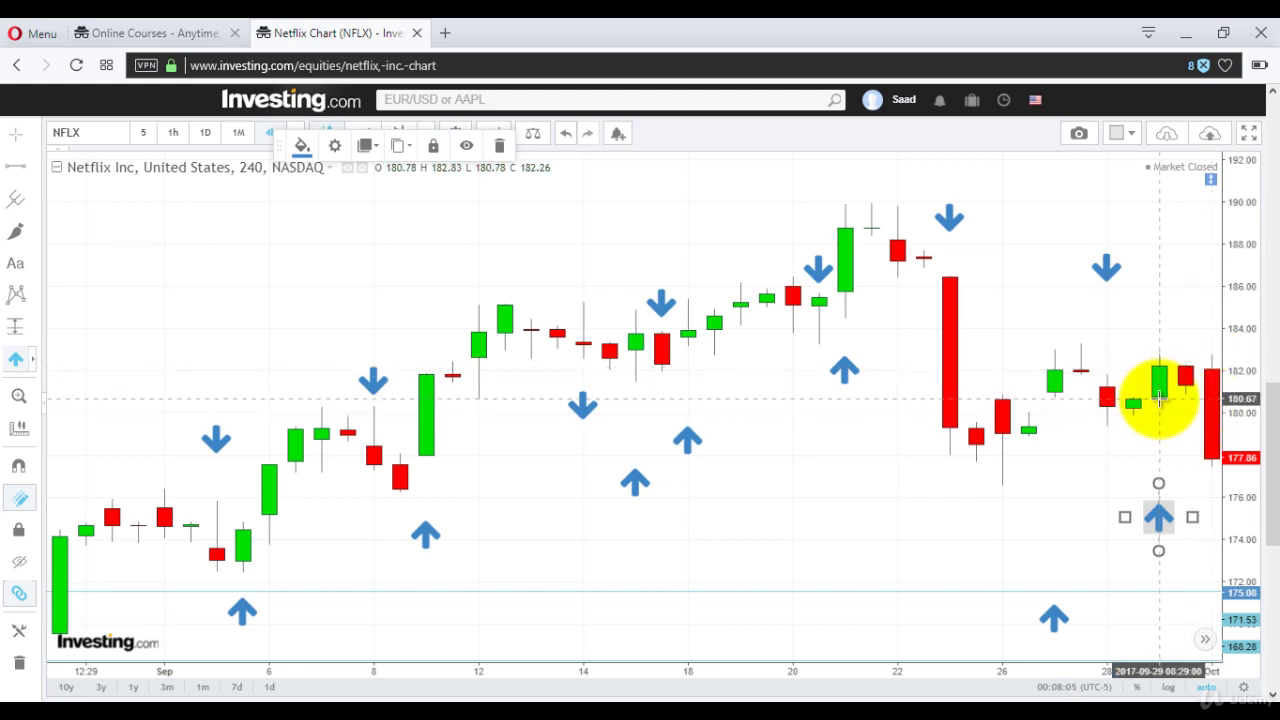
click(31, 368)
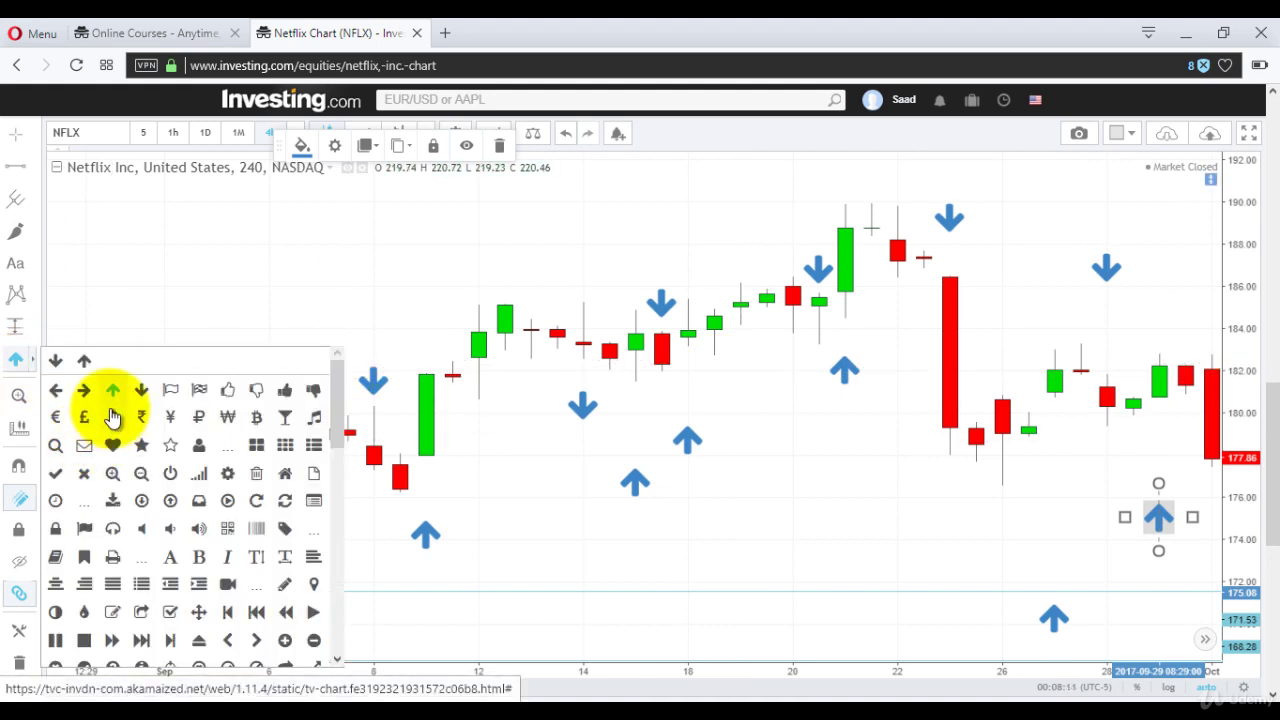
click(134, 400)
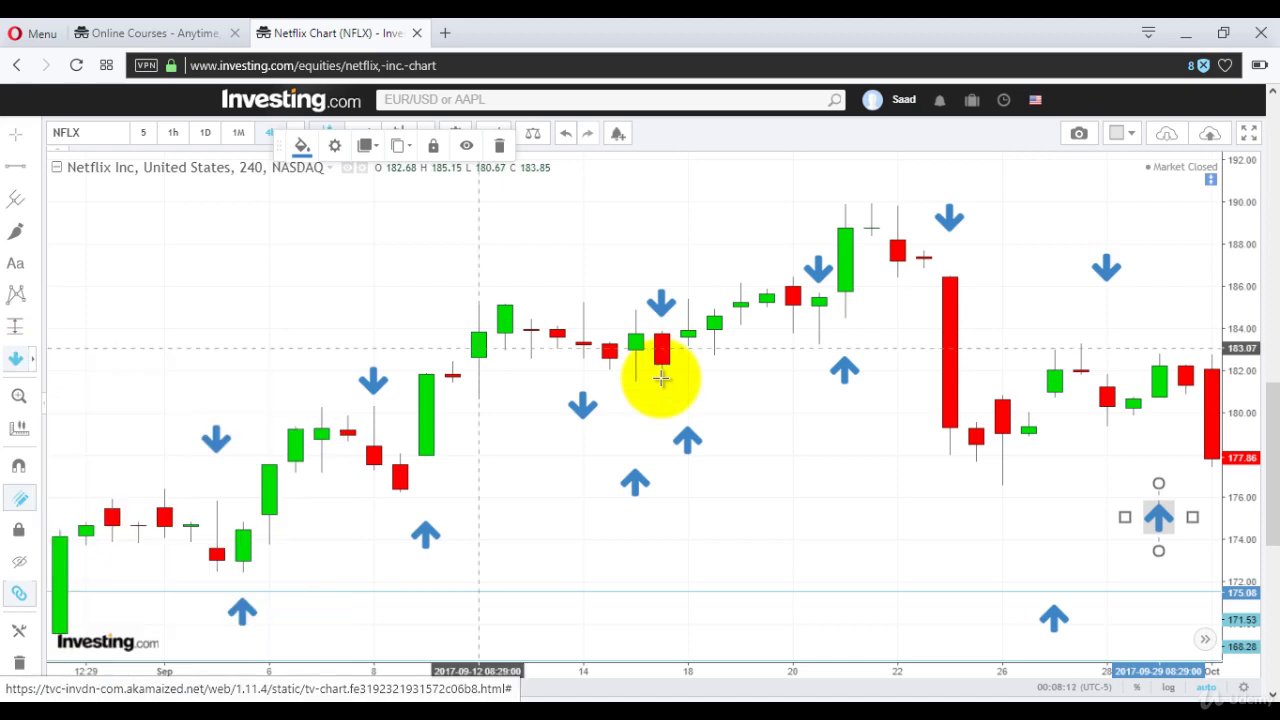
click(1208, 293)
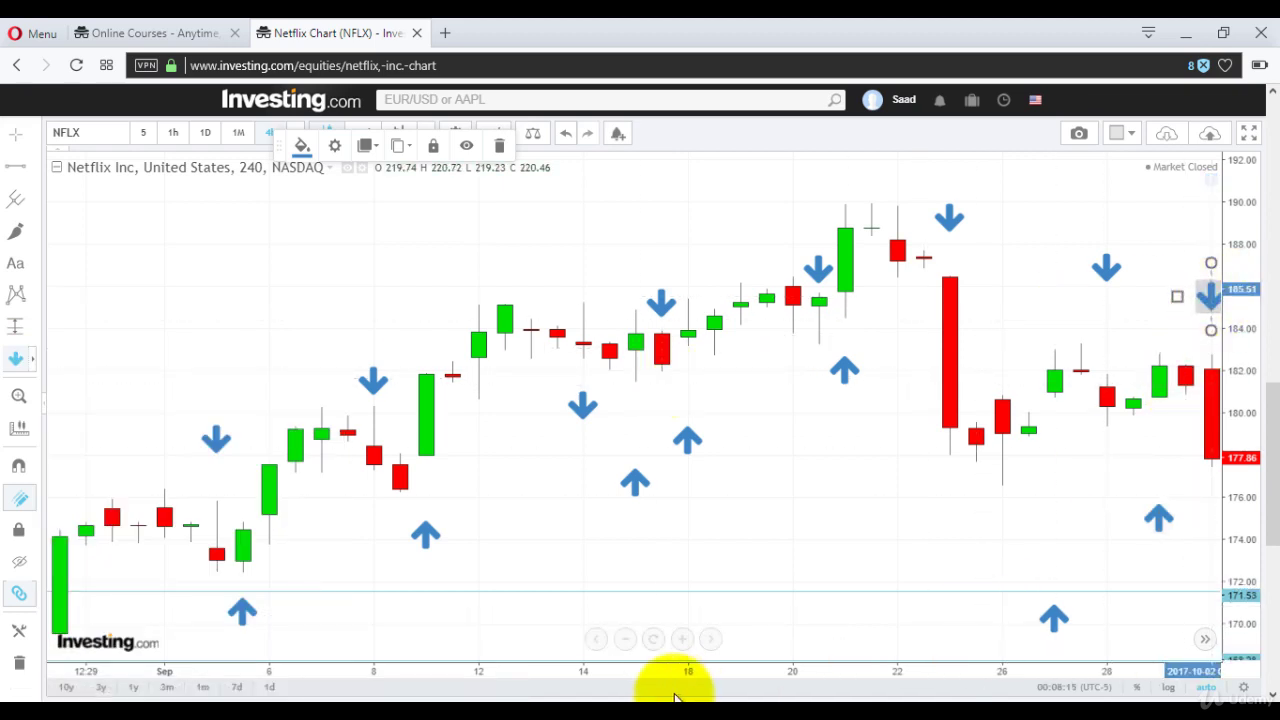
Advance two candles and place an up-arrow icon below the green 3 October 2017 08:29 candle, at about 174.40
click(708, 640)
click(708, 640)
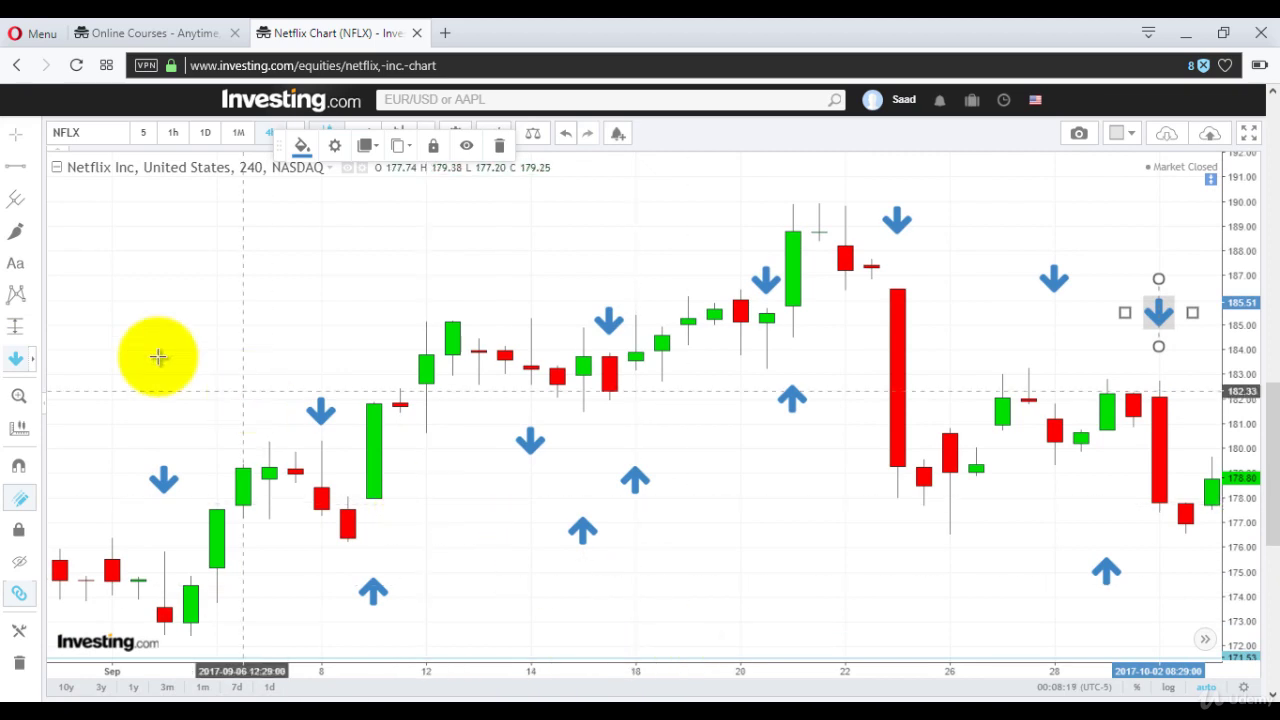
click(35, 368)
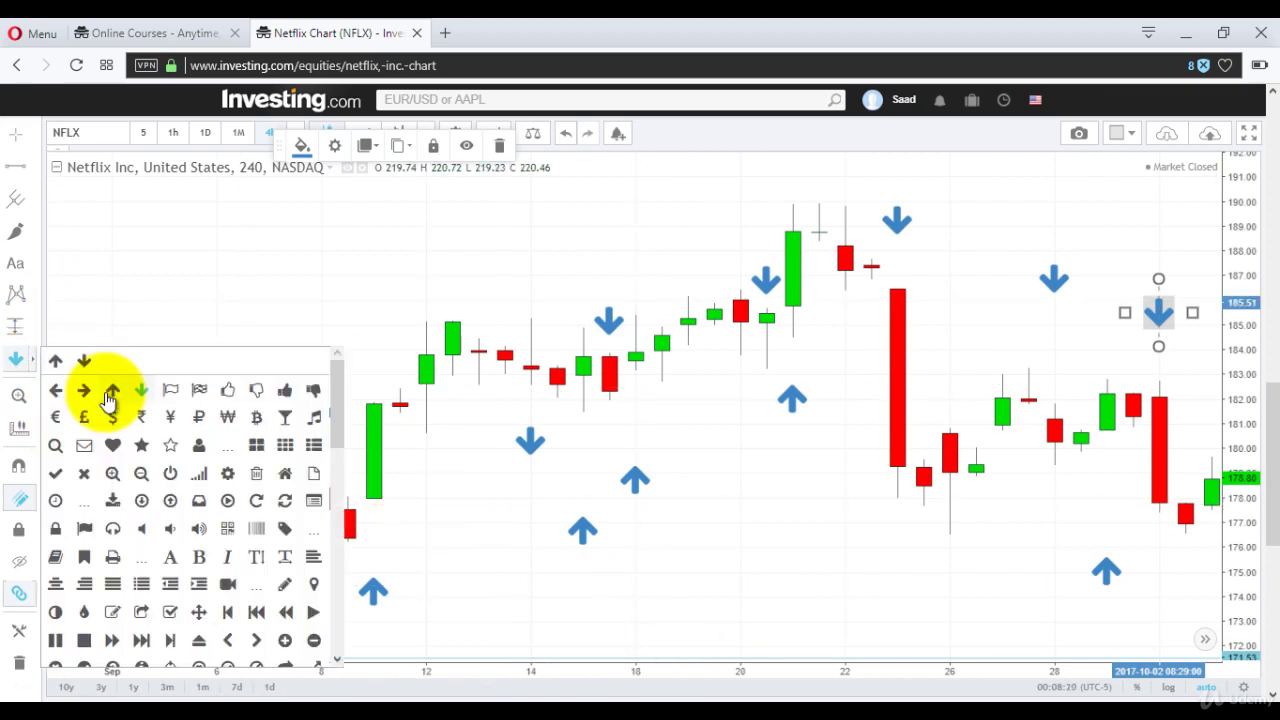
click(82, 380)
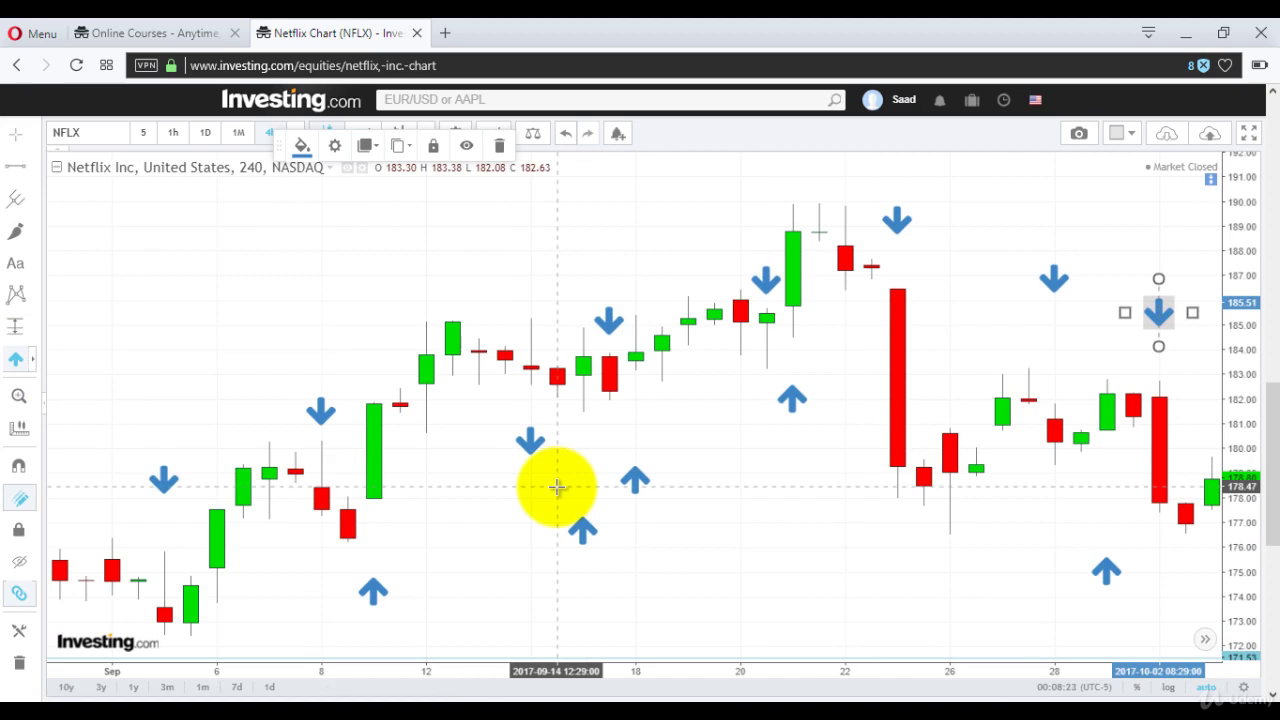
click(1211, 587)
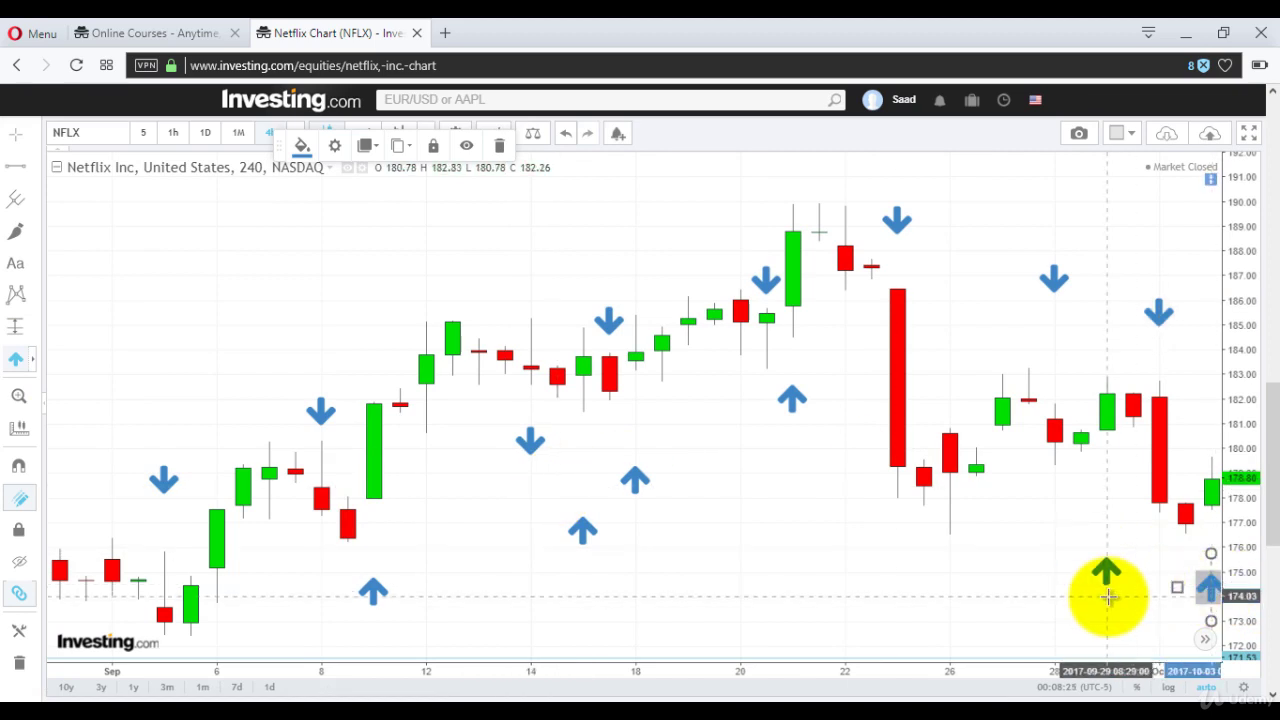
Advance the chart seven candles from 3 October 2017, up to the second candle of 6 October
click(708, 640)
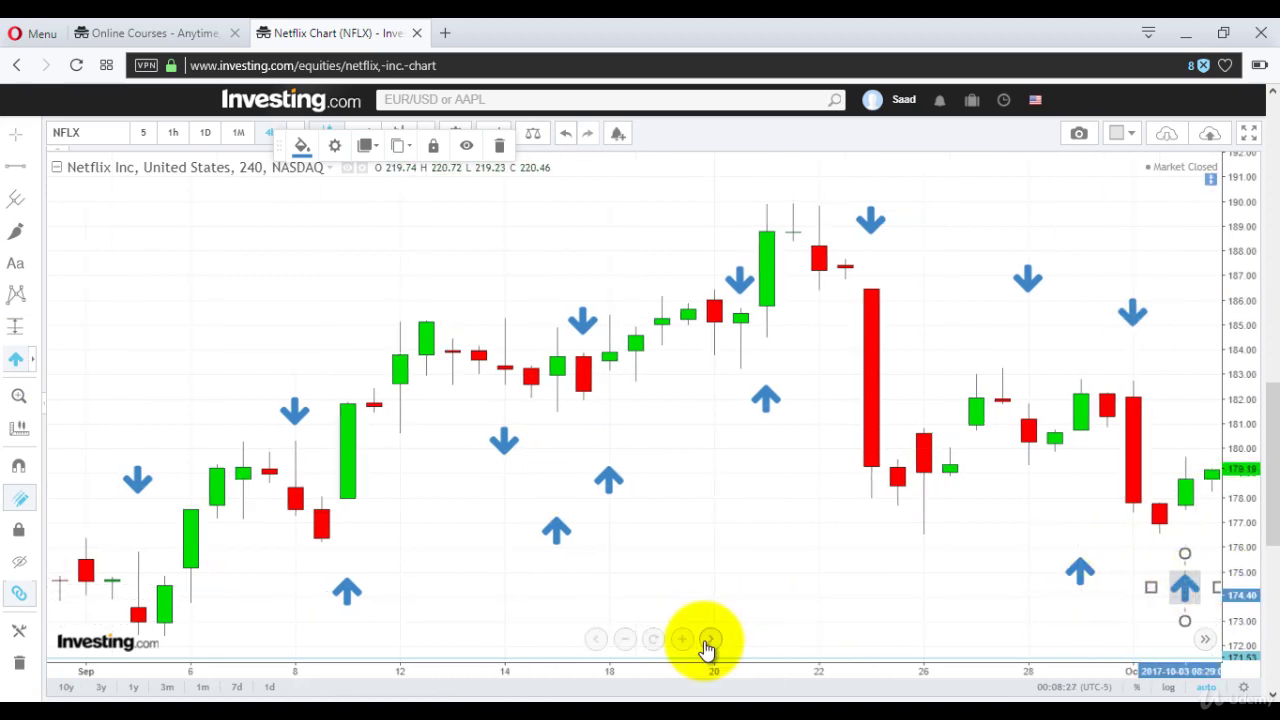
click(708, 642)
click(708, 642)
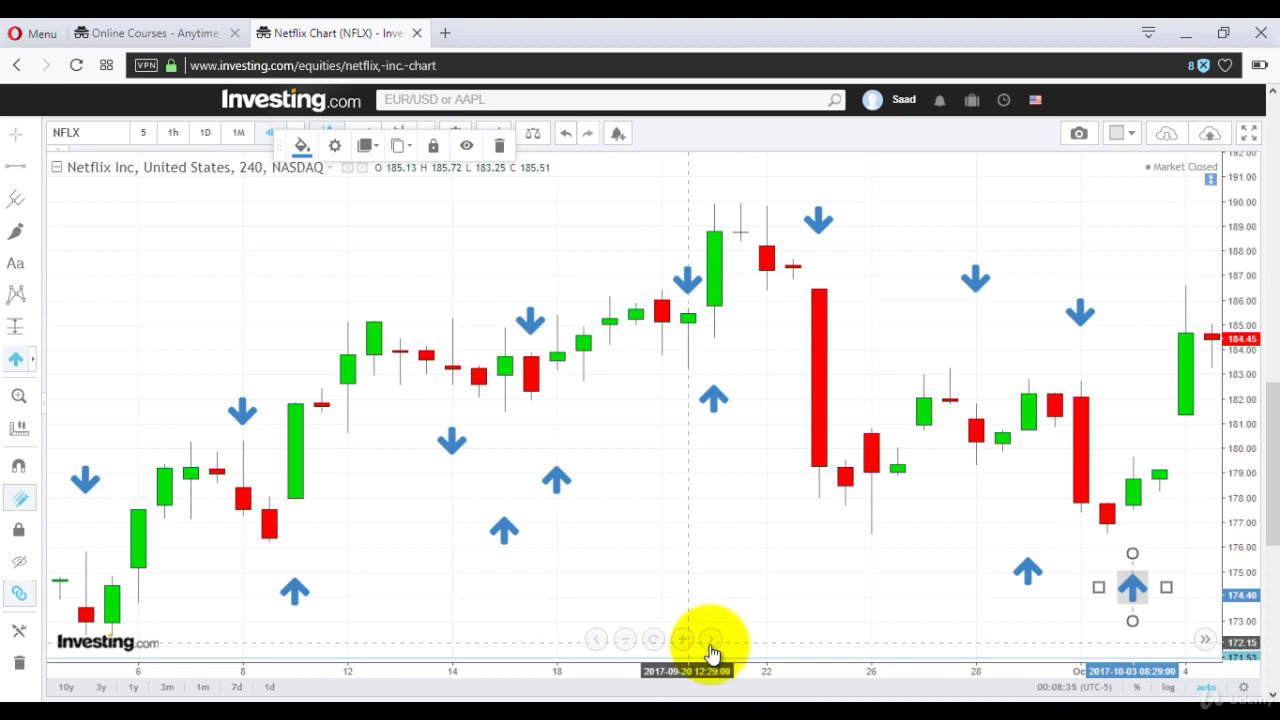
click(710, 648)
click(710, 648)
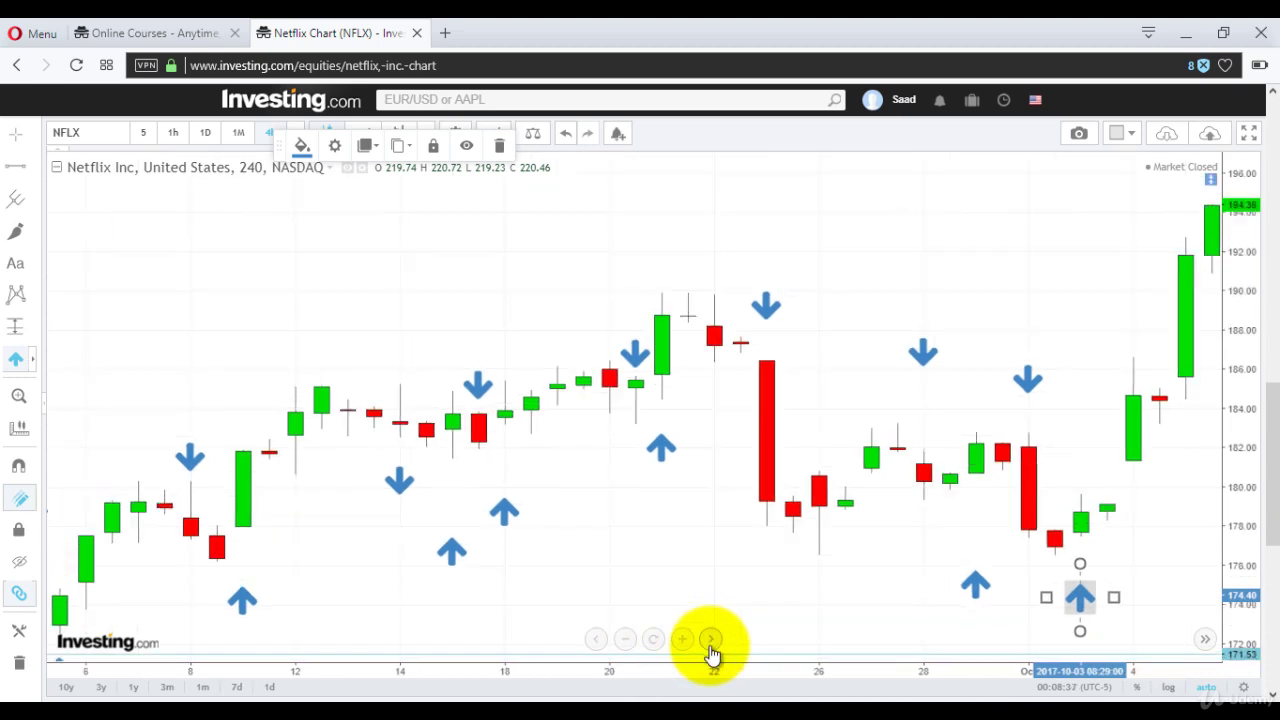
click(711, 648)
click(711, 648)
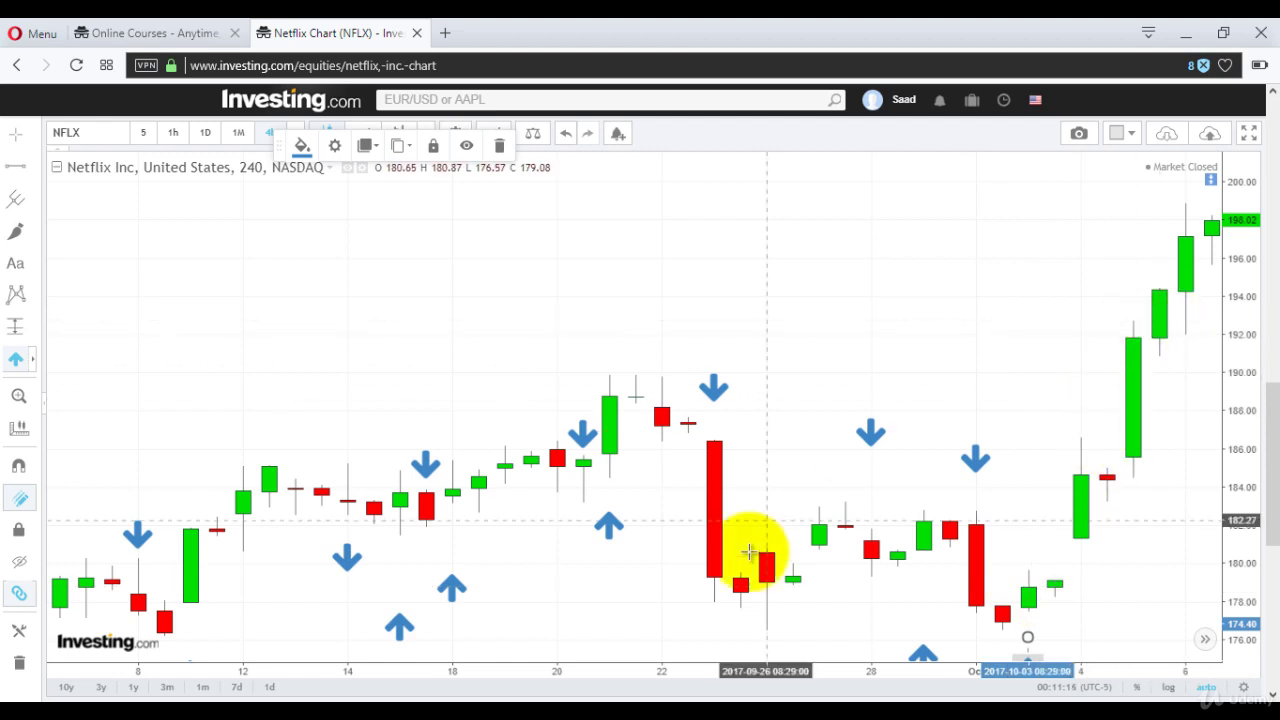
Advance two candles and place a down-arrow icon above the latest red 9 October 2017 candle, at about 199.71
mouse_move(580, 623)
click(712, 645)
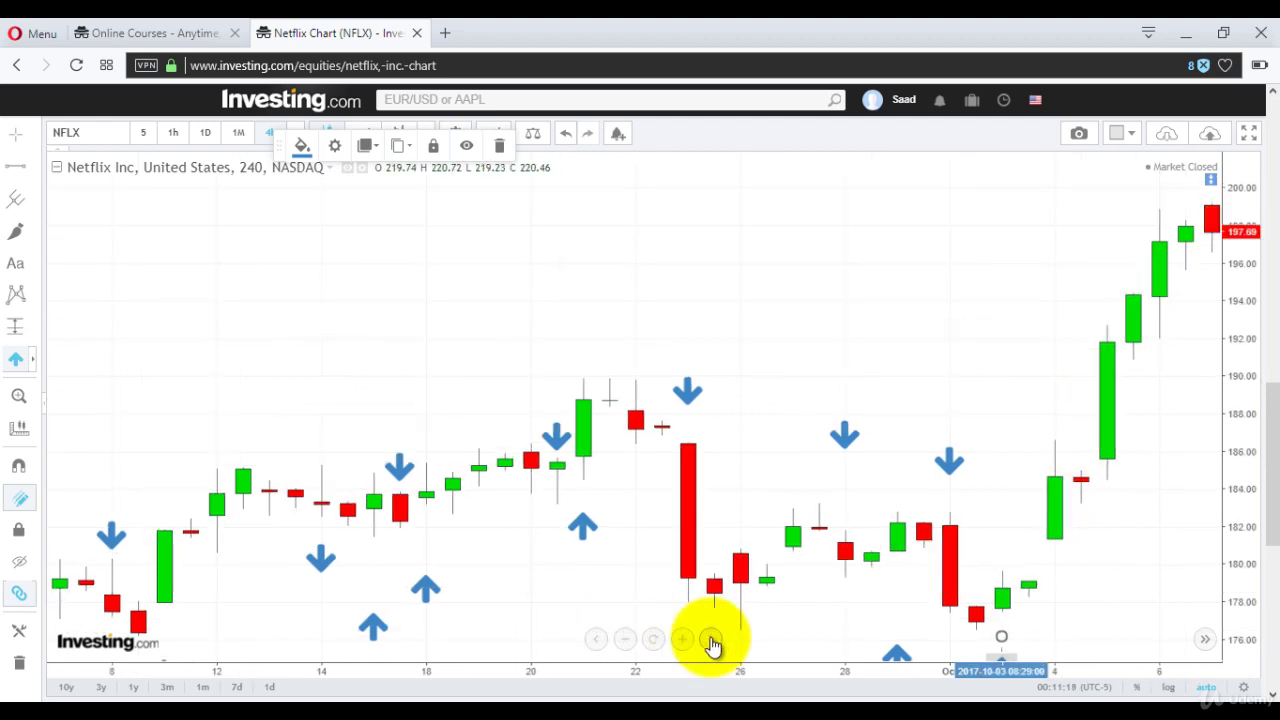
click(712, 645)
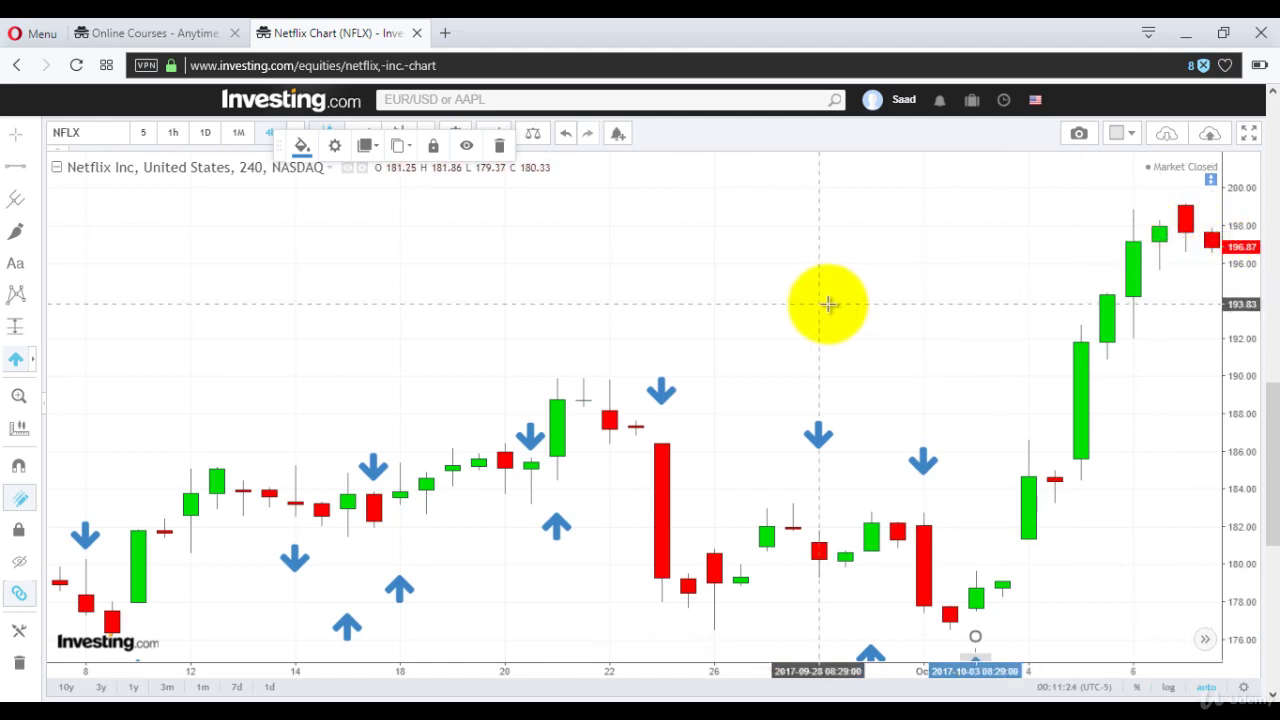
click(33, 360)
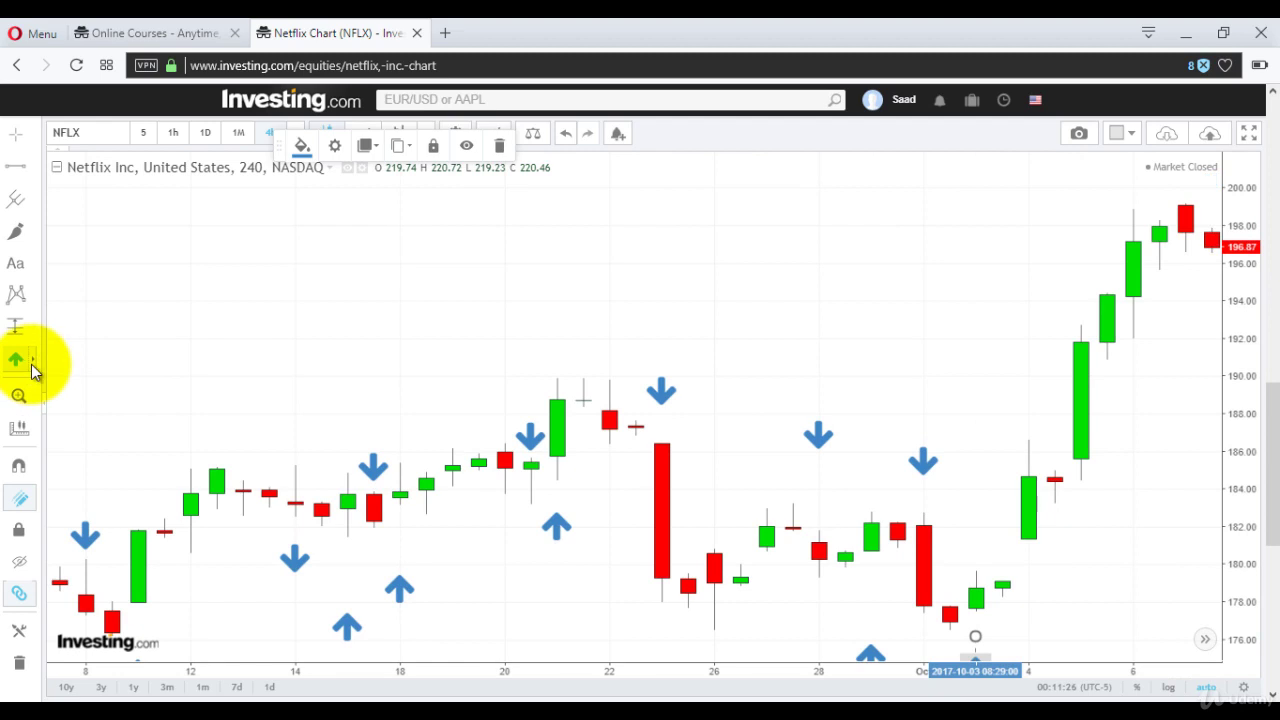
click(54, 360)
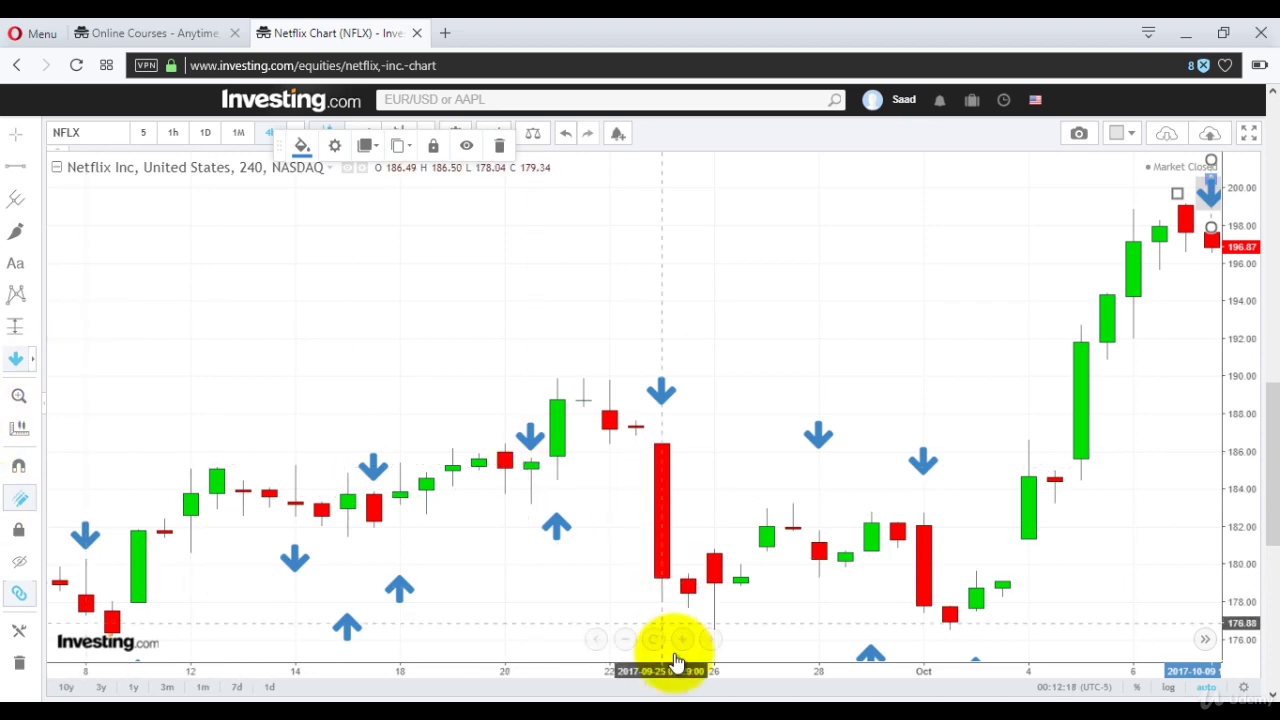
Show the chart back to mid-July 2017 and draw a horizontal line through the July and September highs, at about 189.72
click(620, 645)
click(620, 645)
click(620, 645)
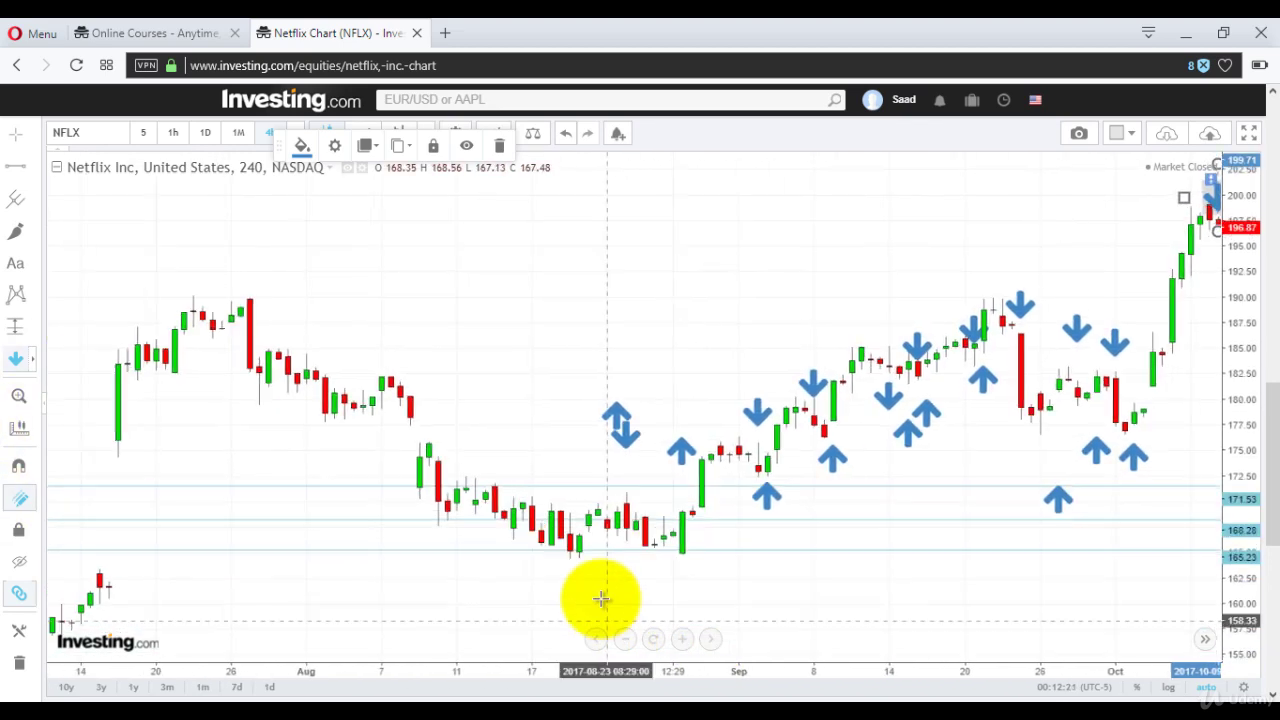
click(16, 167)
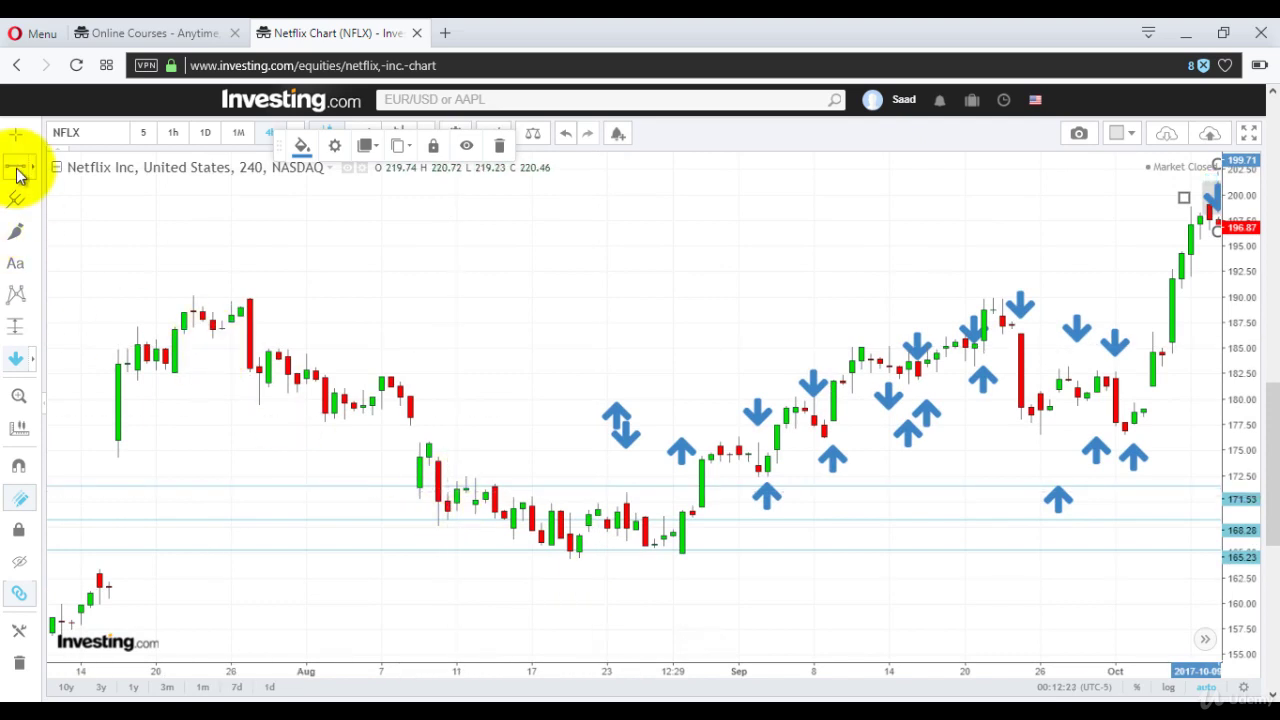
click(820, 300)
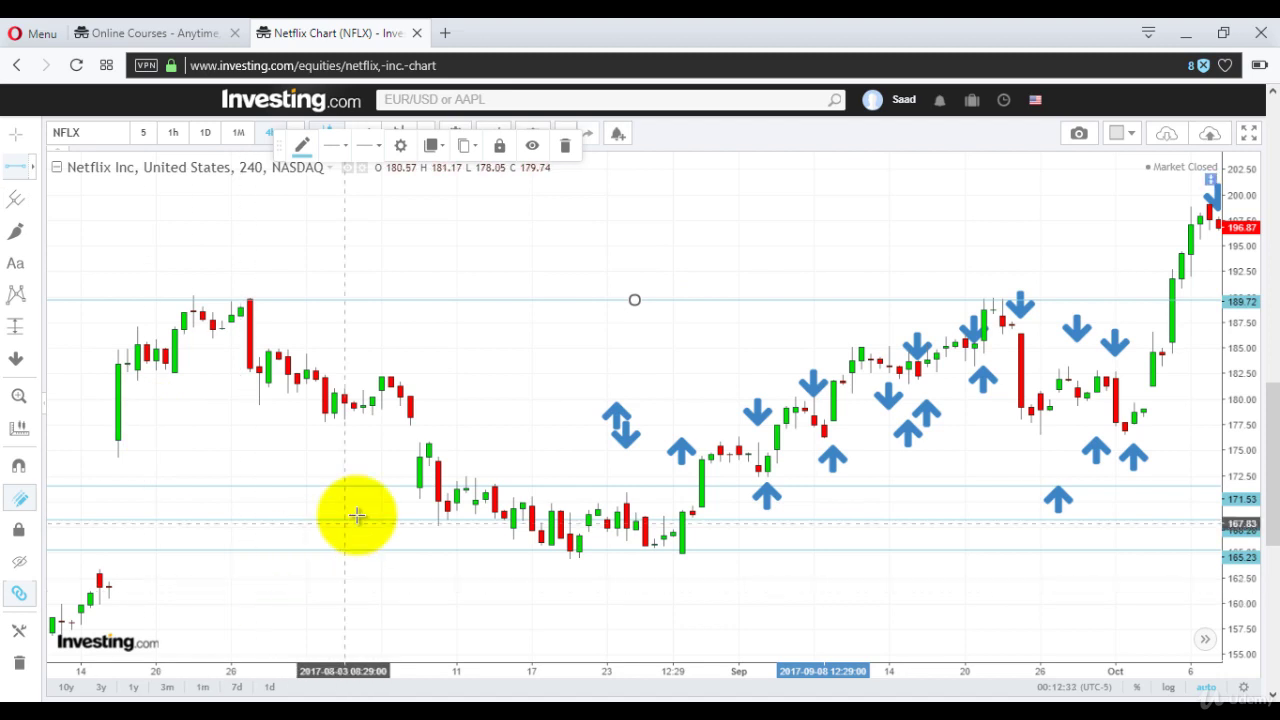
Add horizontal lines near 171.6 and at about 174.19, 176.75 and 182.54
click(339, 486)
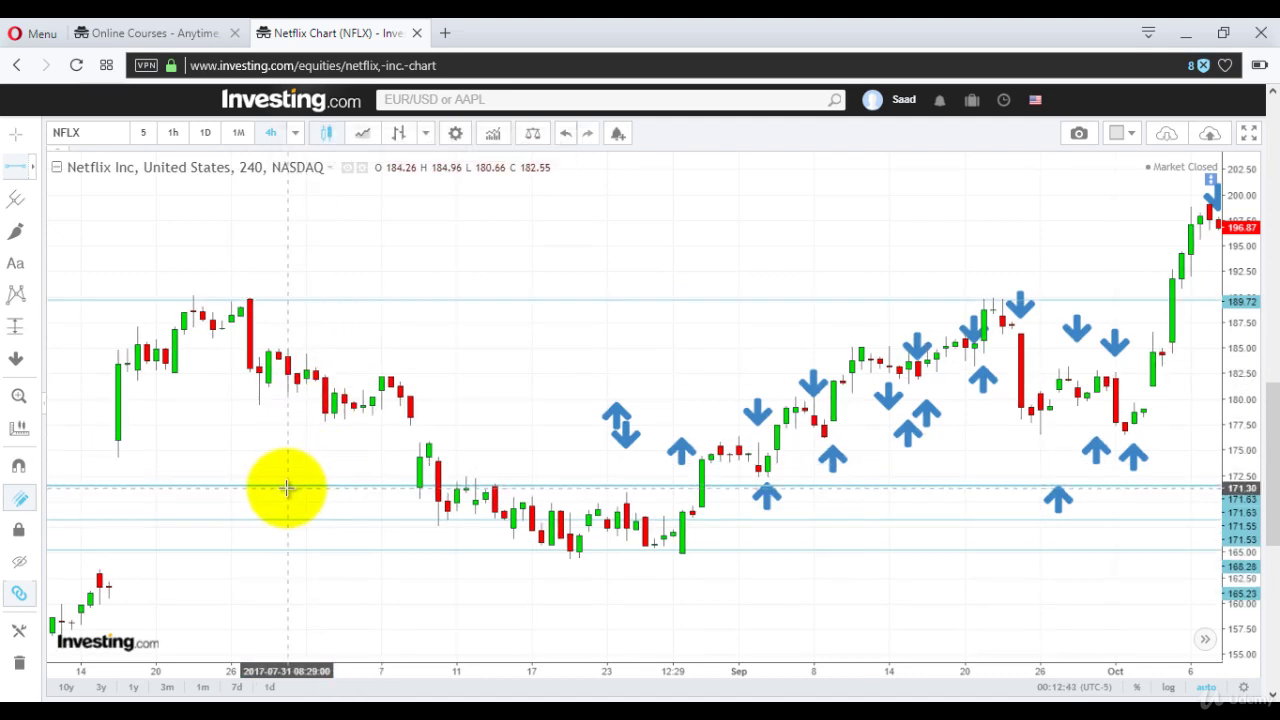
click(286, 487)
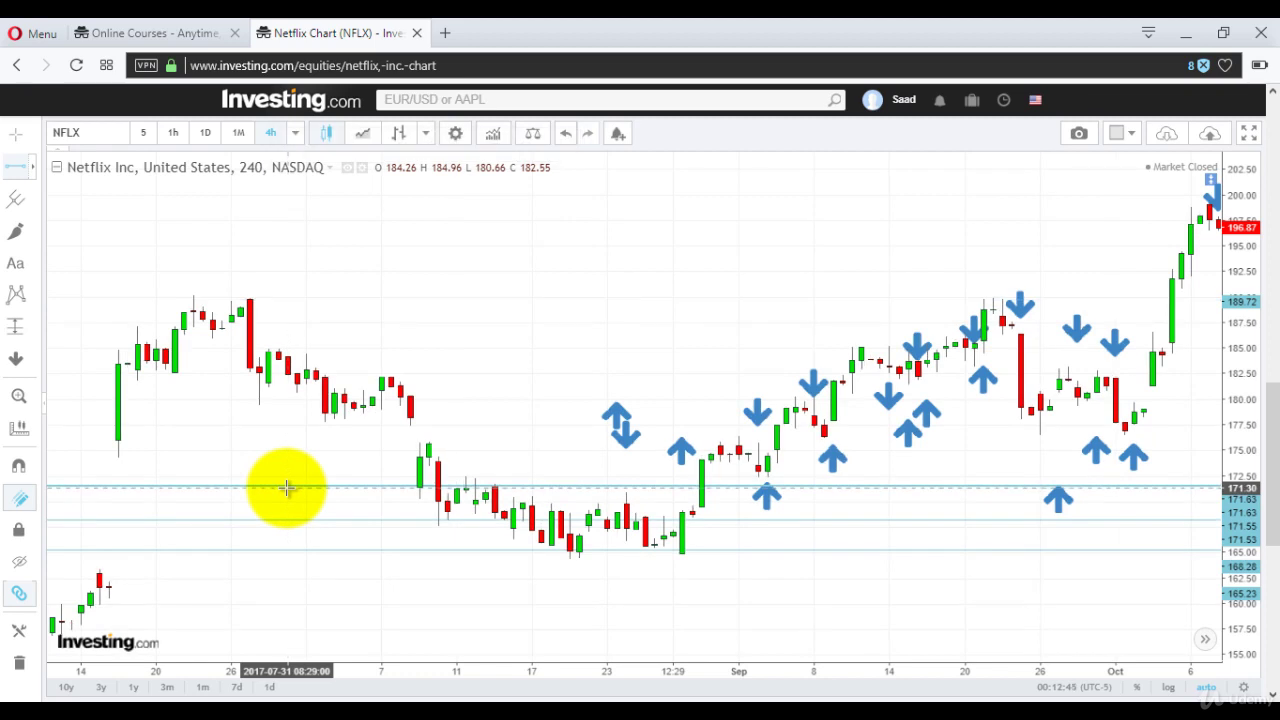
click(271, 458)
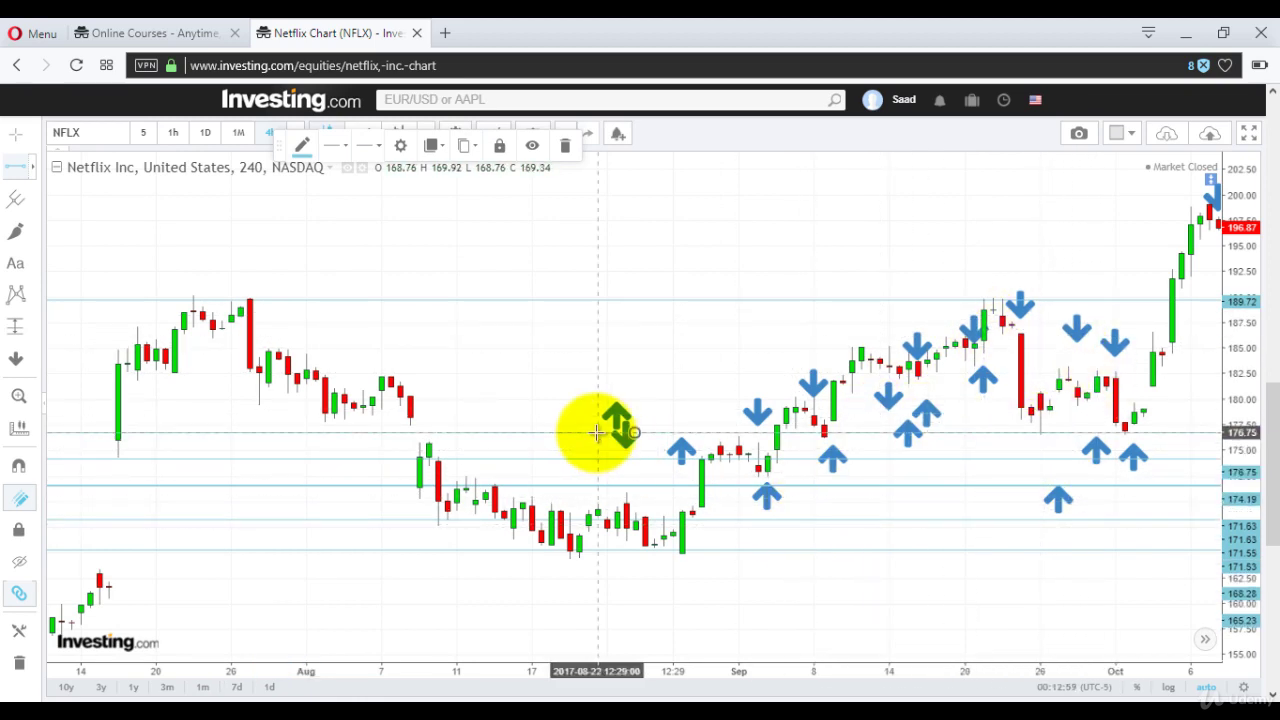
click(546, 372)
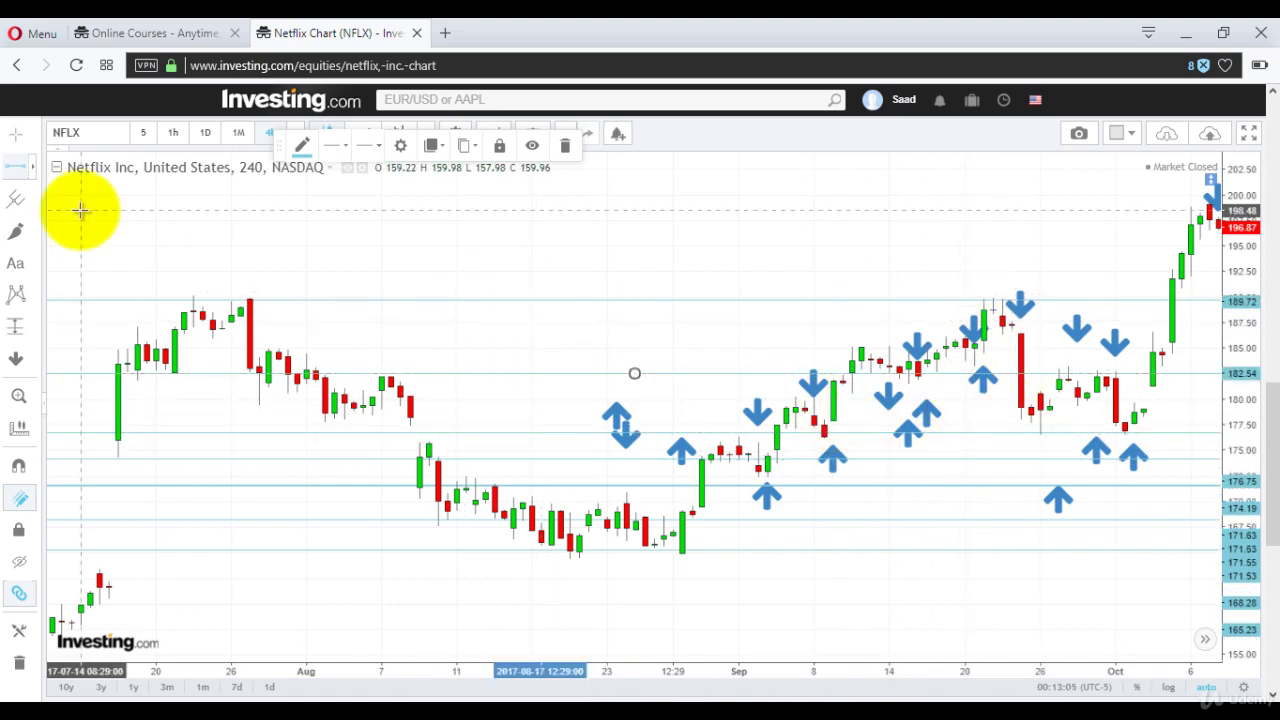
Try to delete the overlapping horizontal lines near 171.6
click(18, 140)
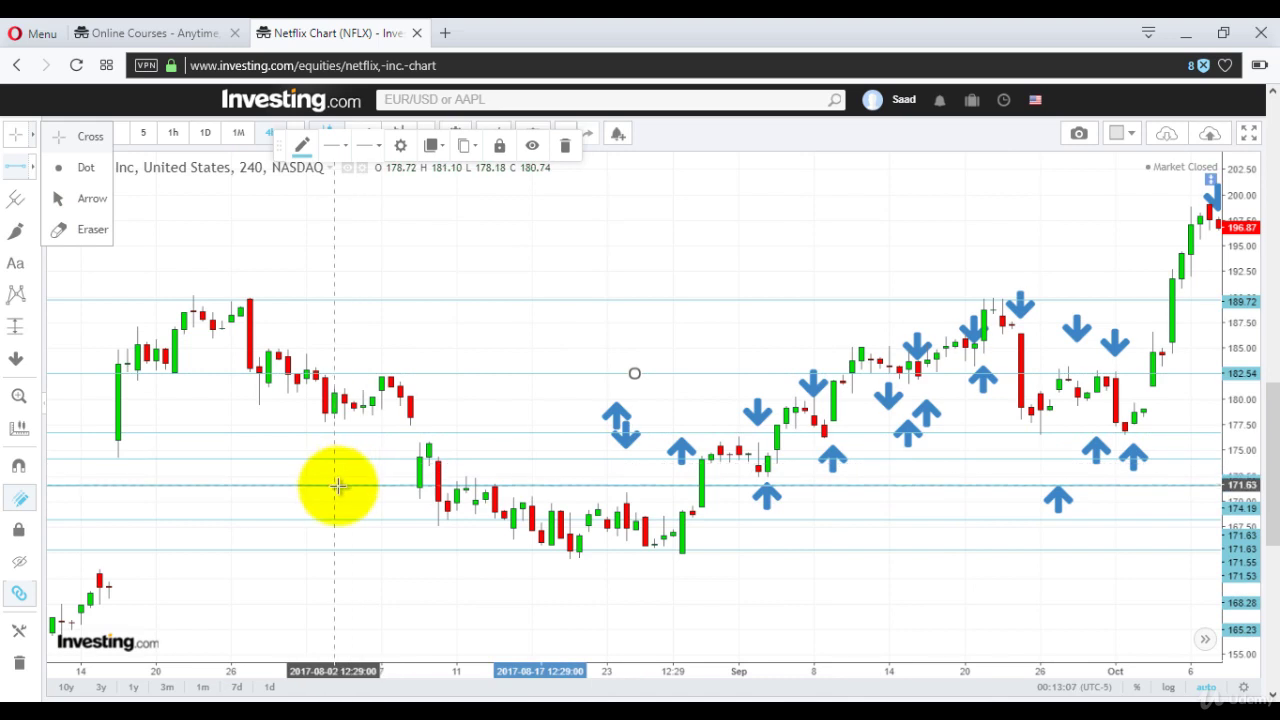
click(338, 484)
key(Delete)
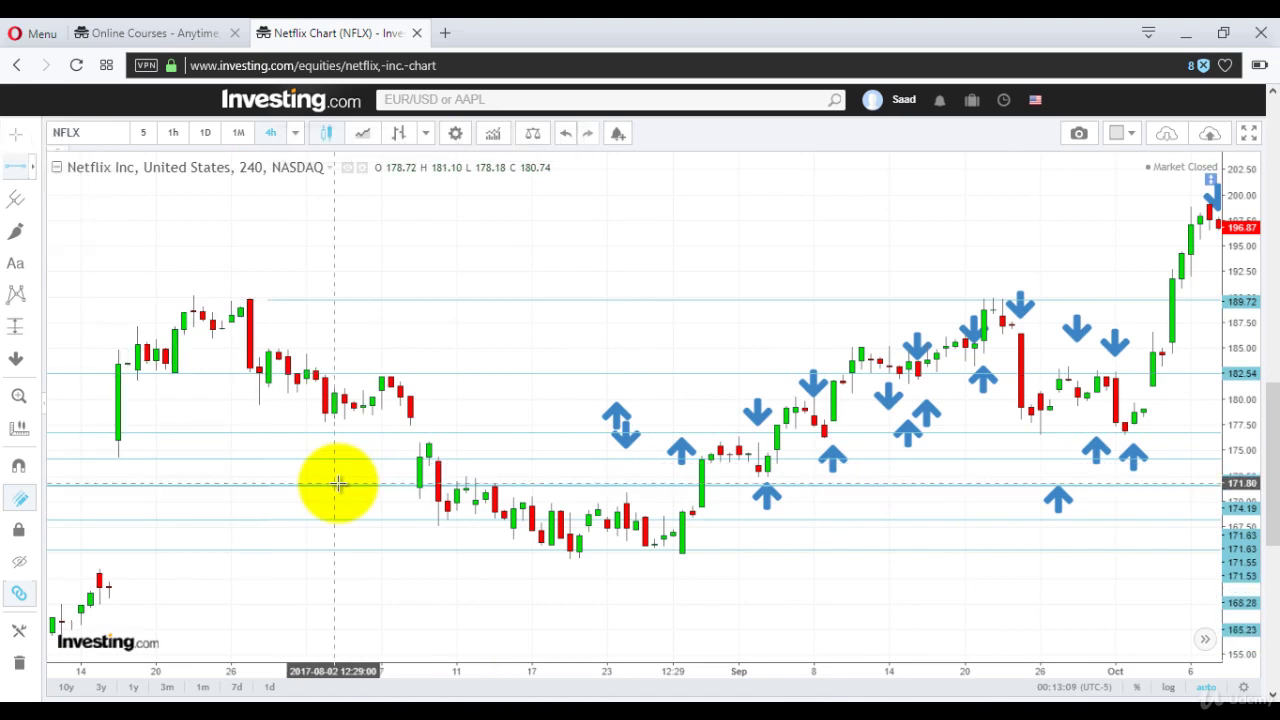
click(338, 484)
key(Delete)
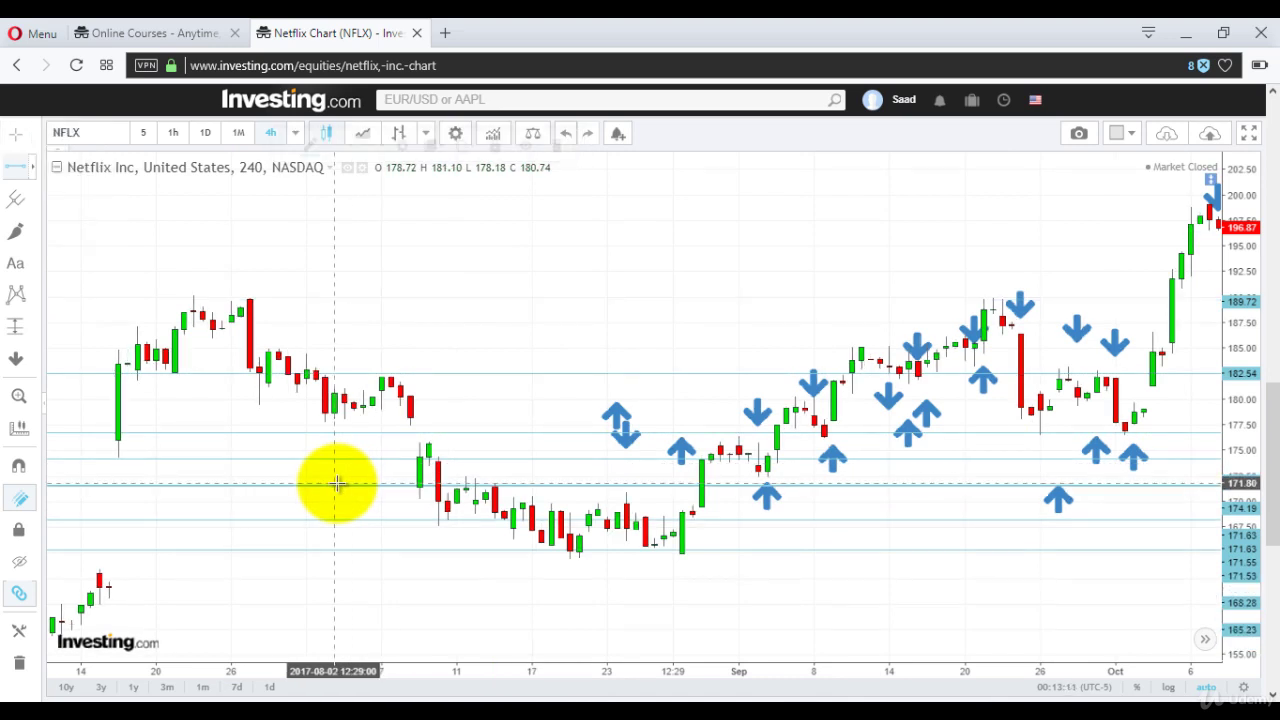
key(ctrl+z)
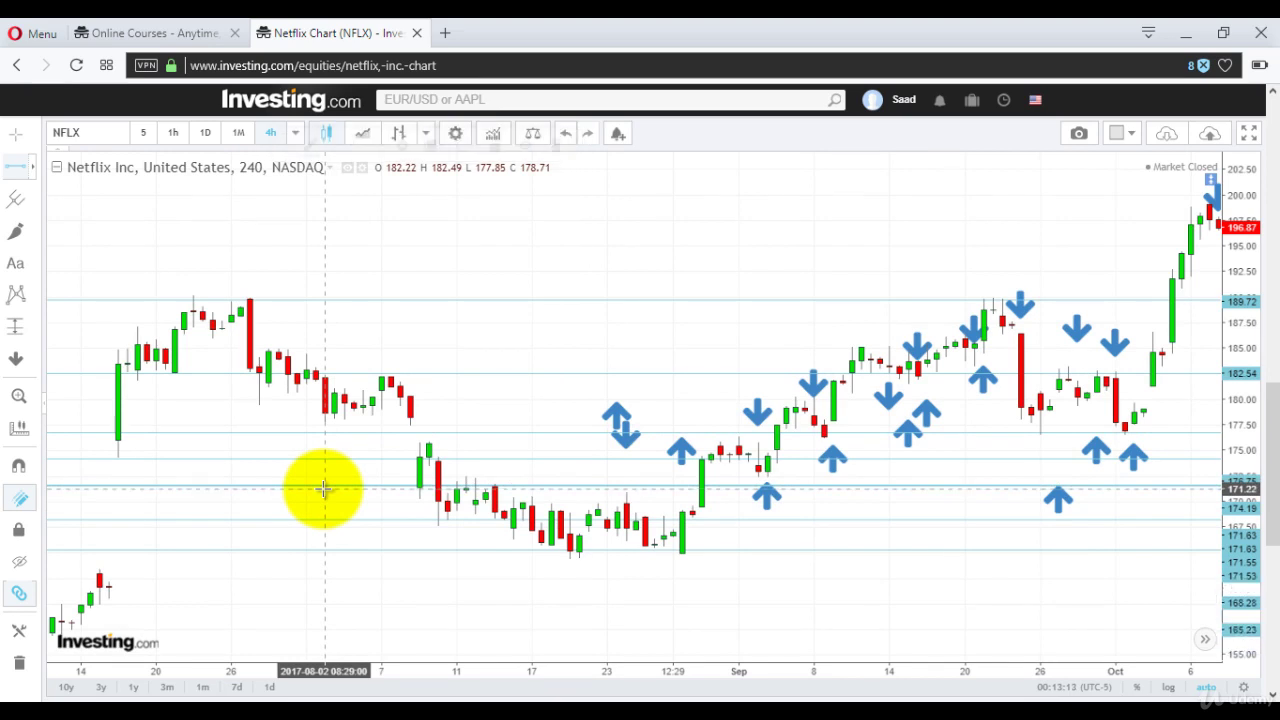
click(320, 486)
key(Delete)
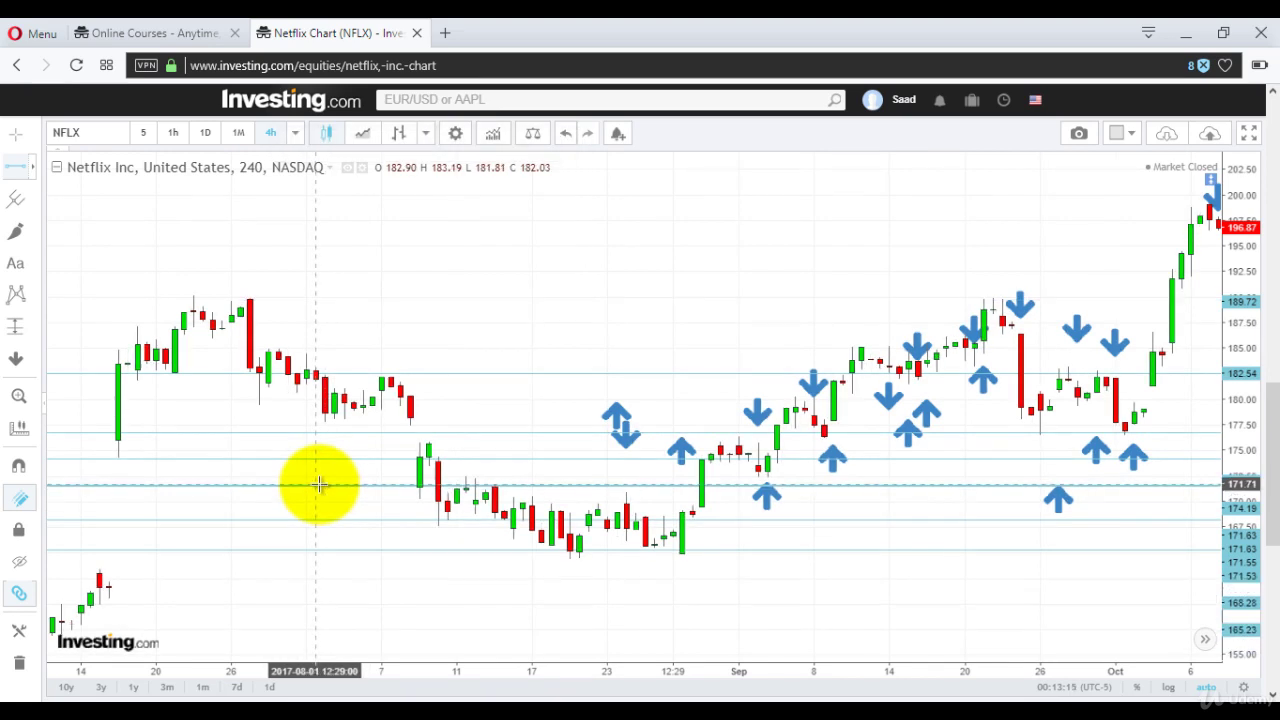
key(ctrl+z)
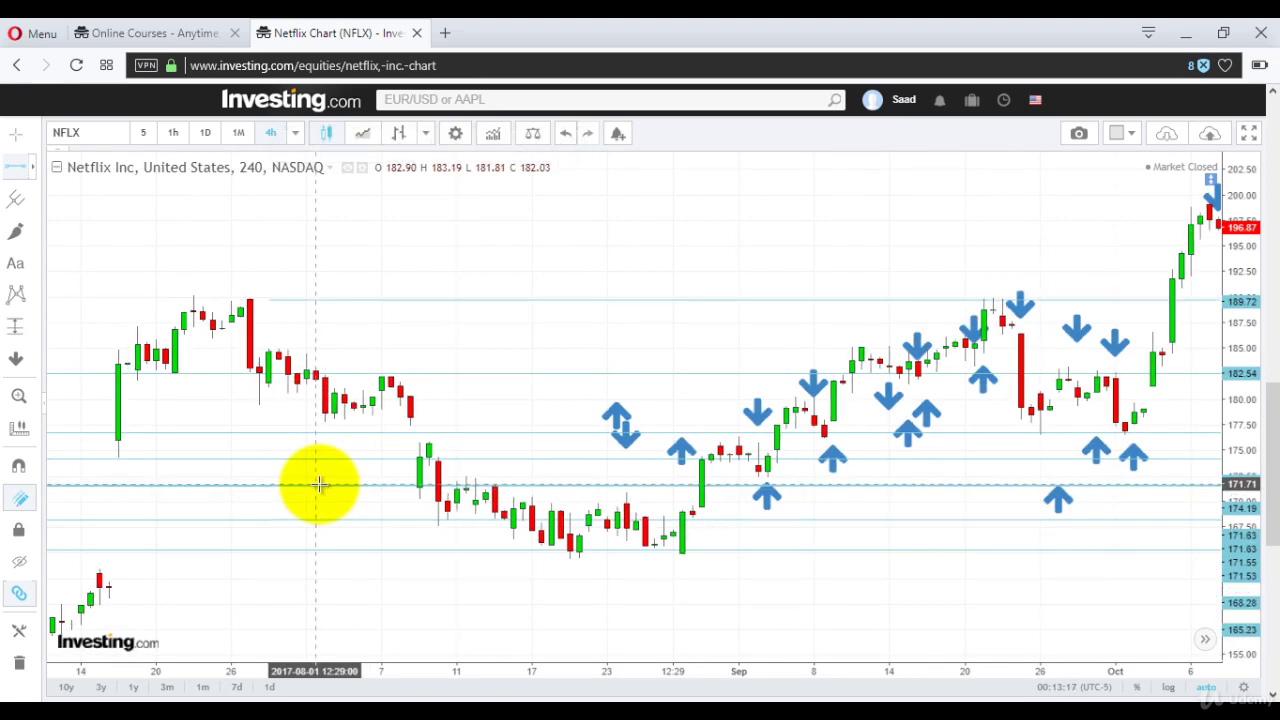
key(Delete)
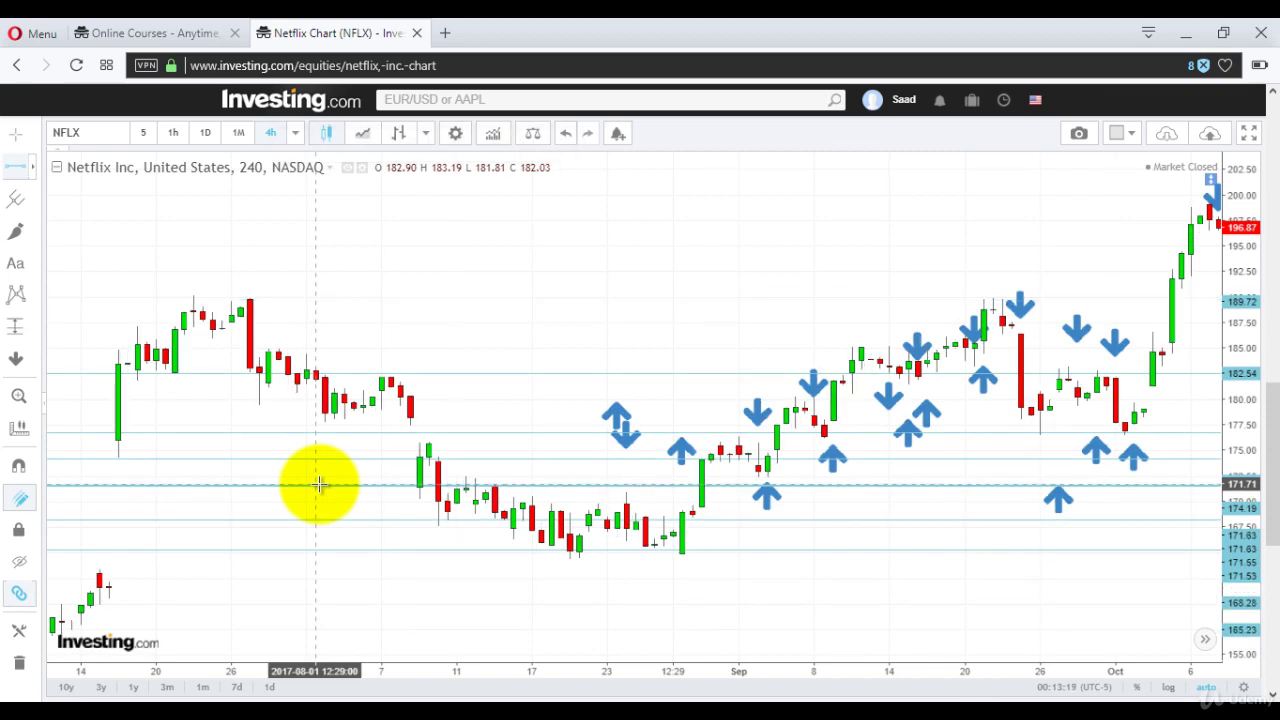
key(ctrl+z)
key(Delete)
key(ctrl+z)
click(318, 484)
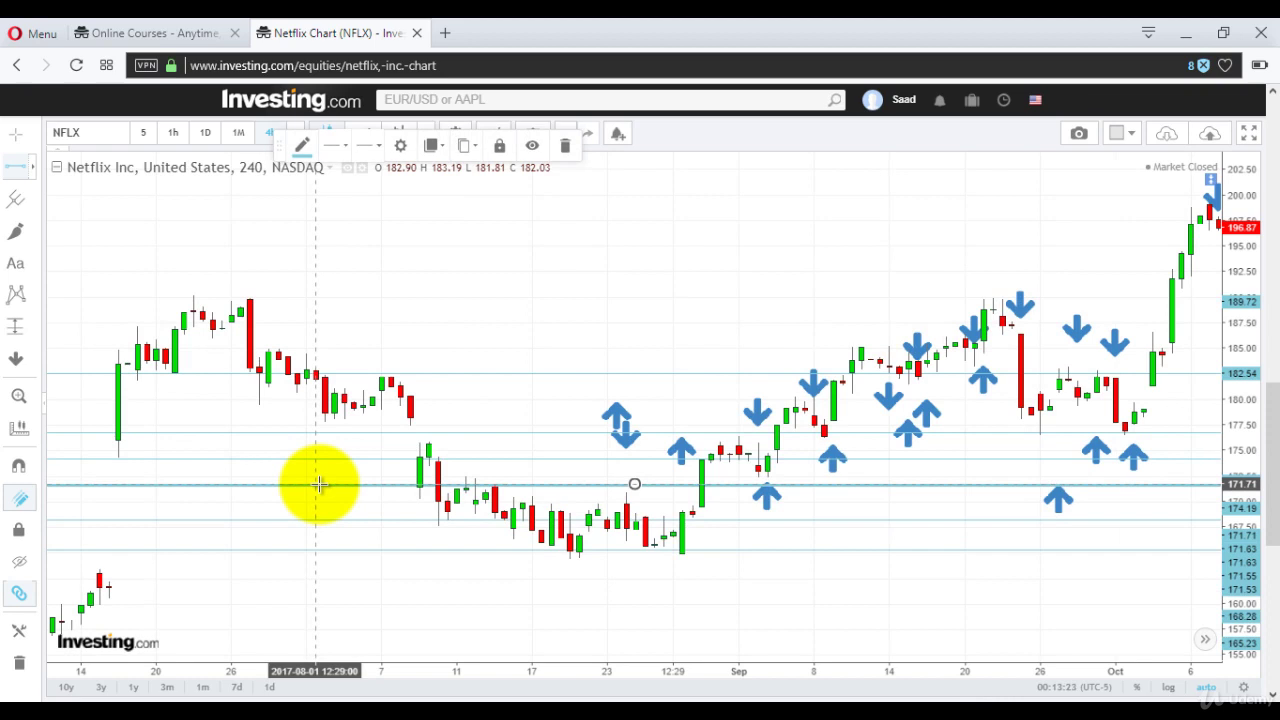
Try to delete the horizontal line at 168.28
click(303, 521)
click(303, 521)
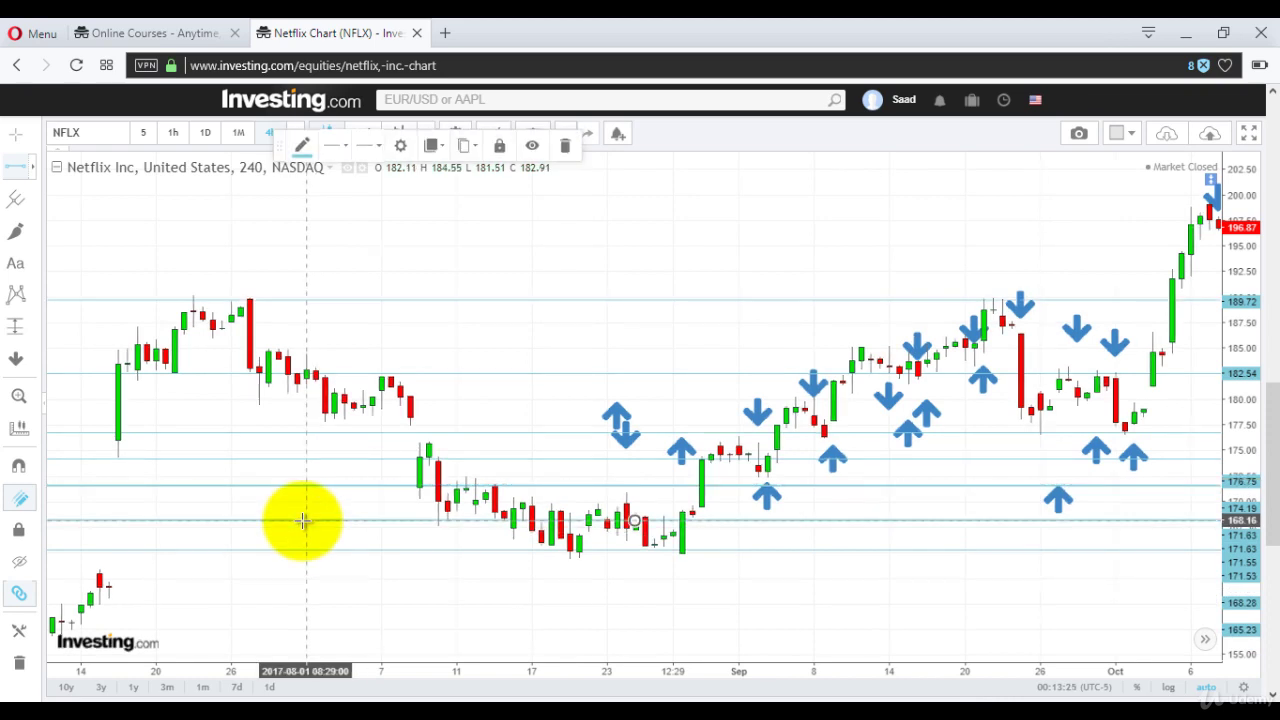
key(Delete)
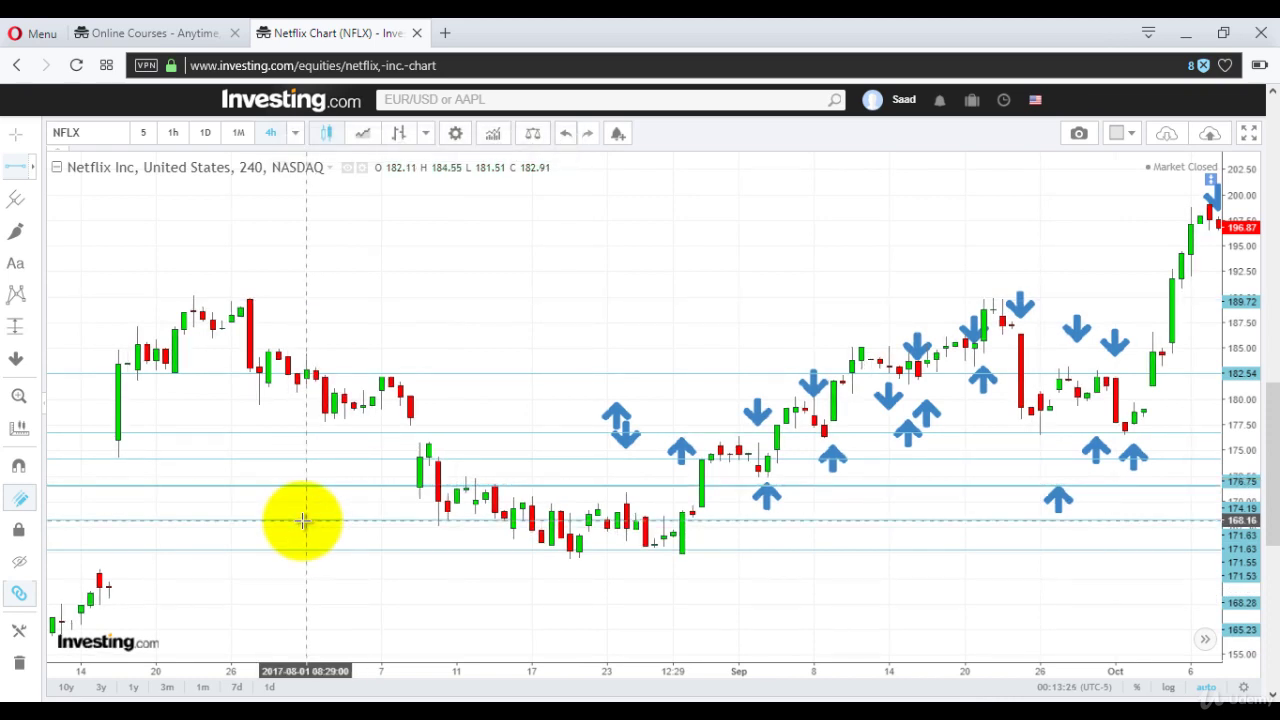
Switch from line drawing to the cursor and delete all the overlapping horizontal lines between 171.53 and 171.63
click(15, 134)
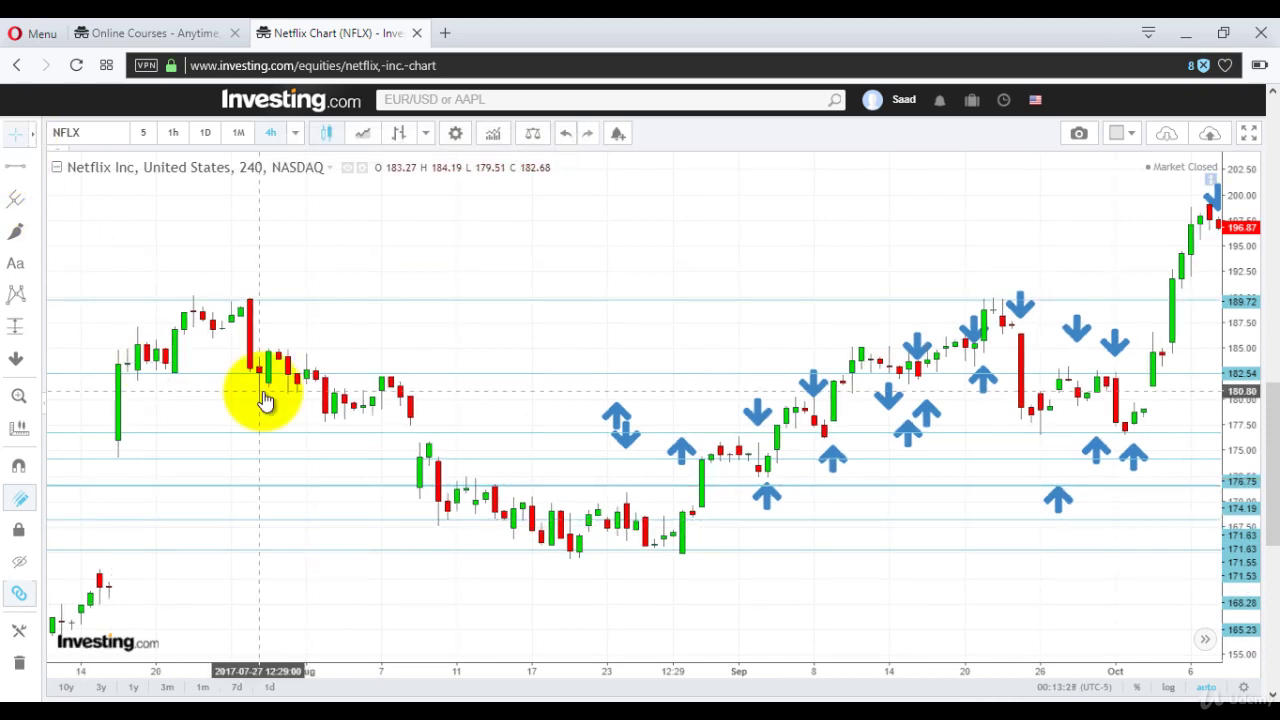
click(289, 487)
key(Escape)
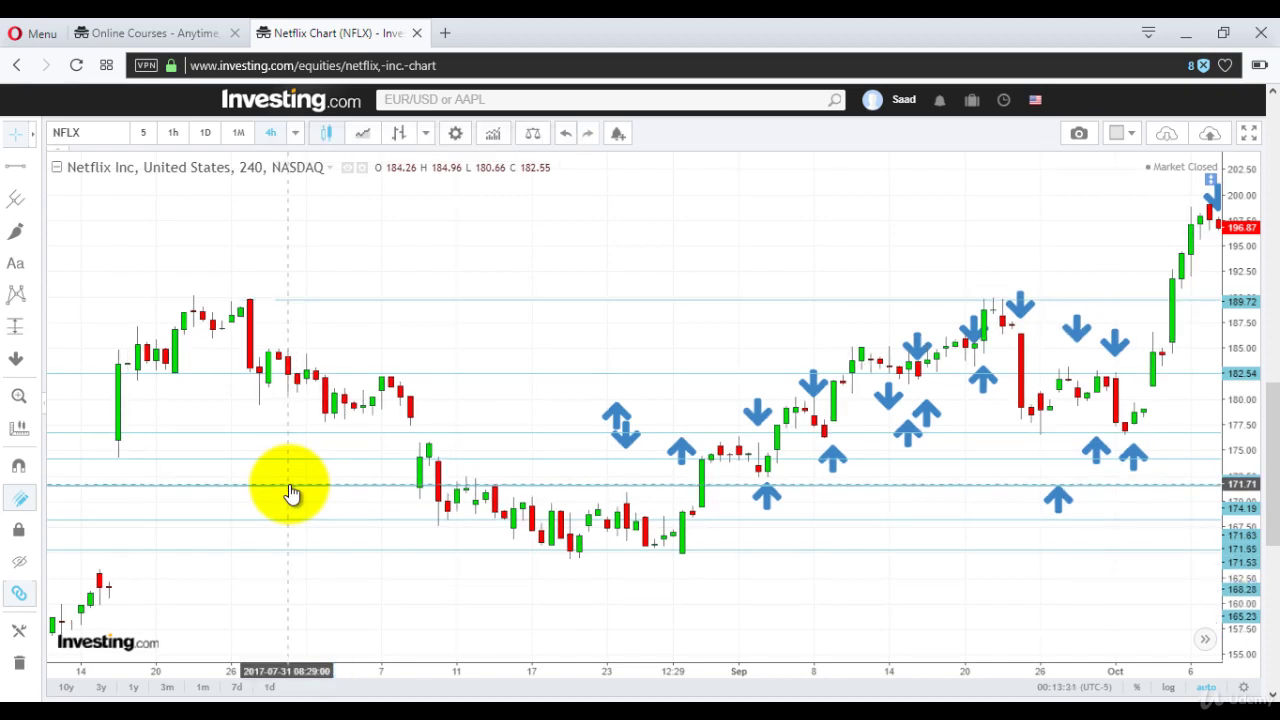
click(291, 490)
key(Delete)
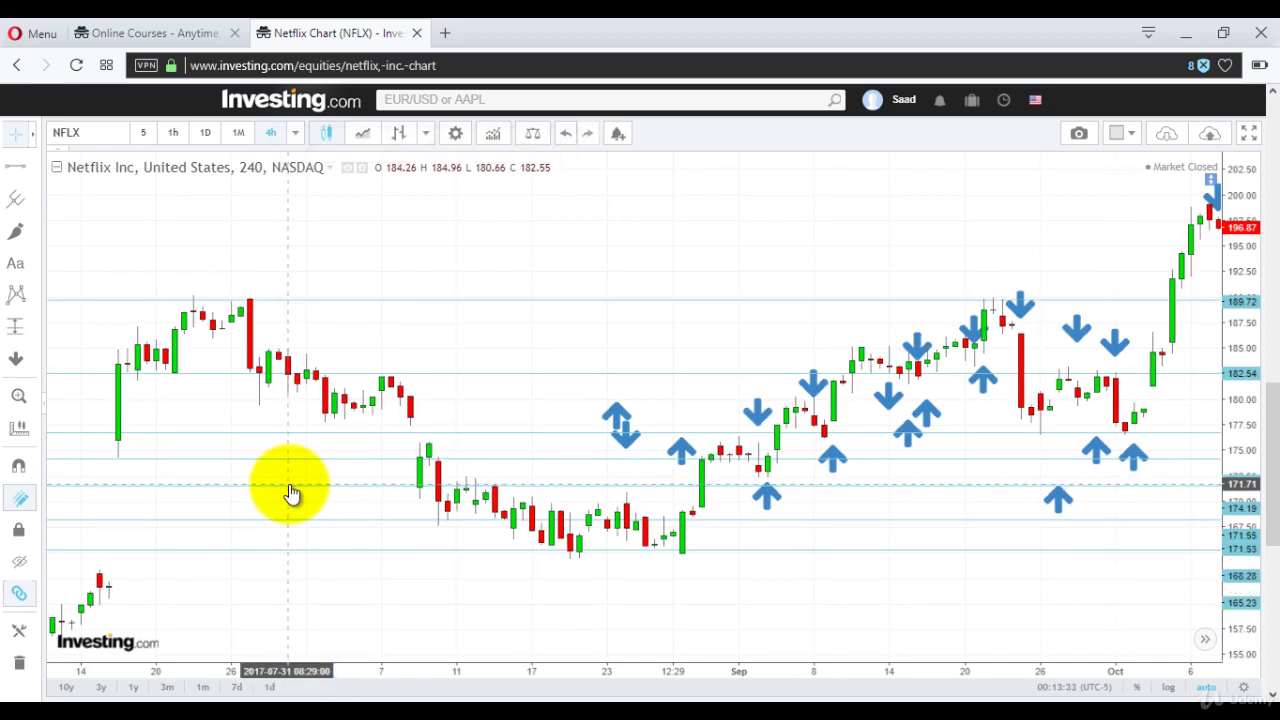
click(291, 490)
key(Delete)
click(291, 490)
key(Delete)
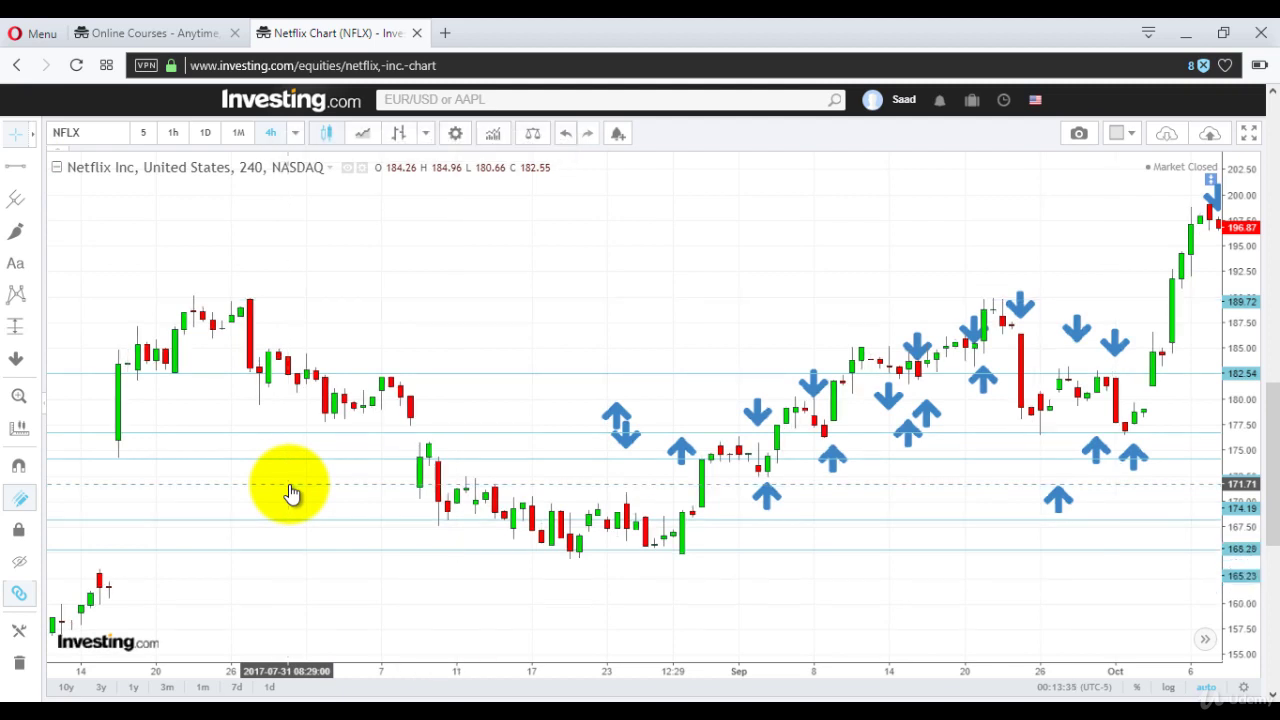
Delete the two lowest horizontal lines, at 168.28 and 165.23
click(284, 521)
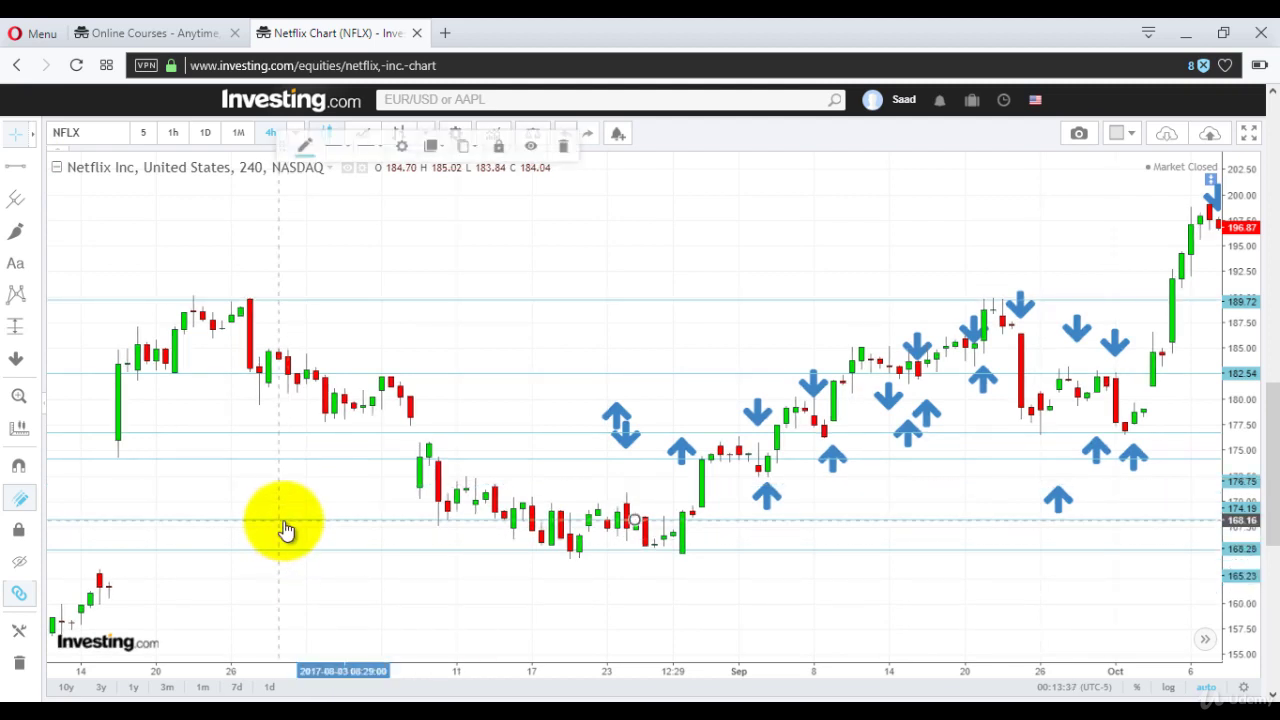
key(Delete)
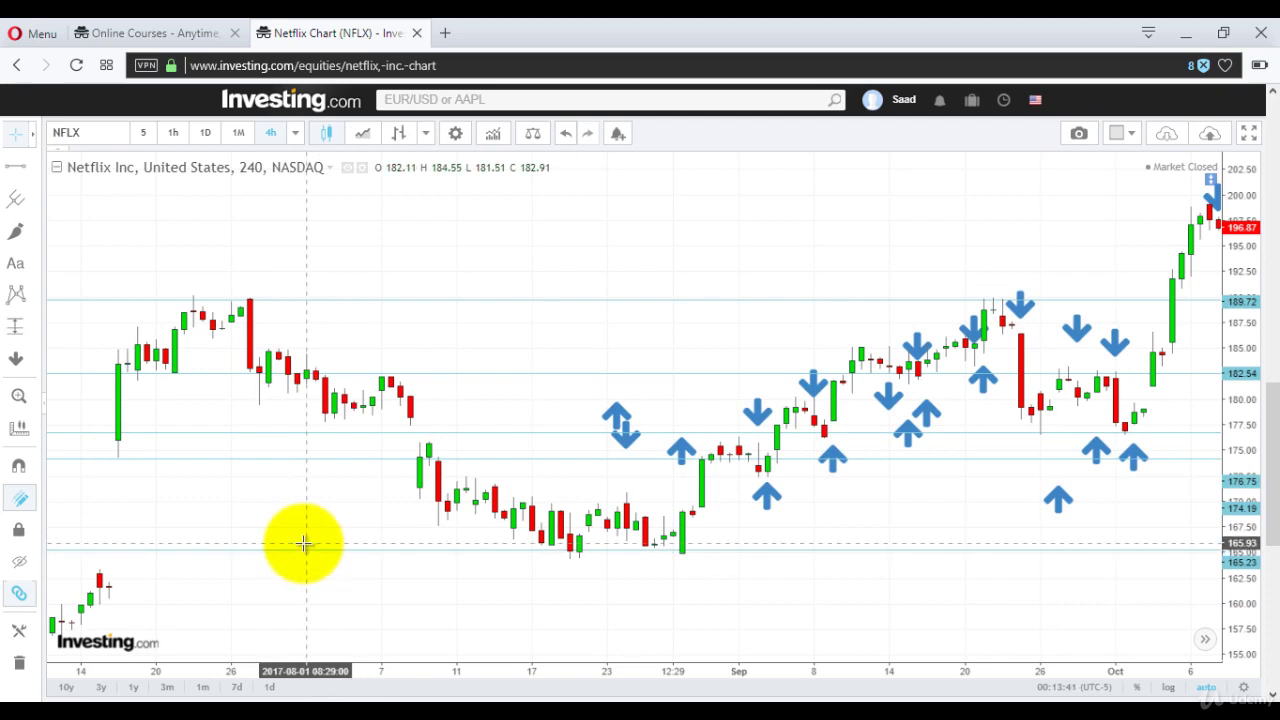
click(306, 557)
key(Delete)
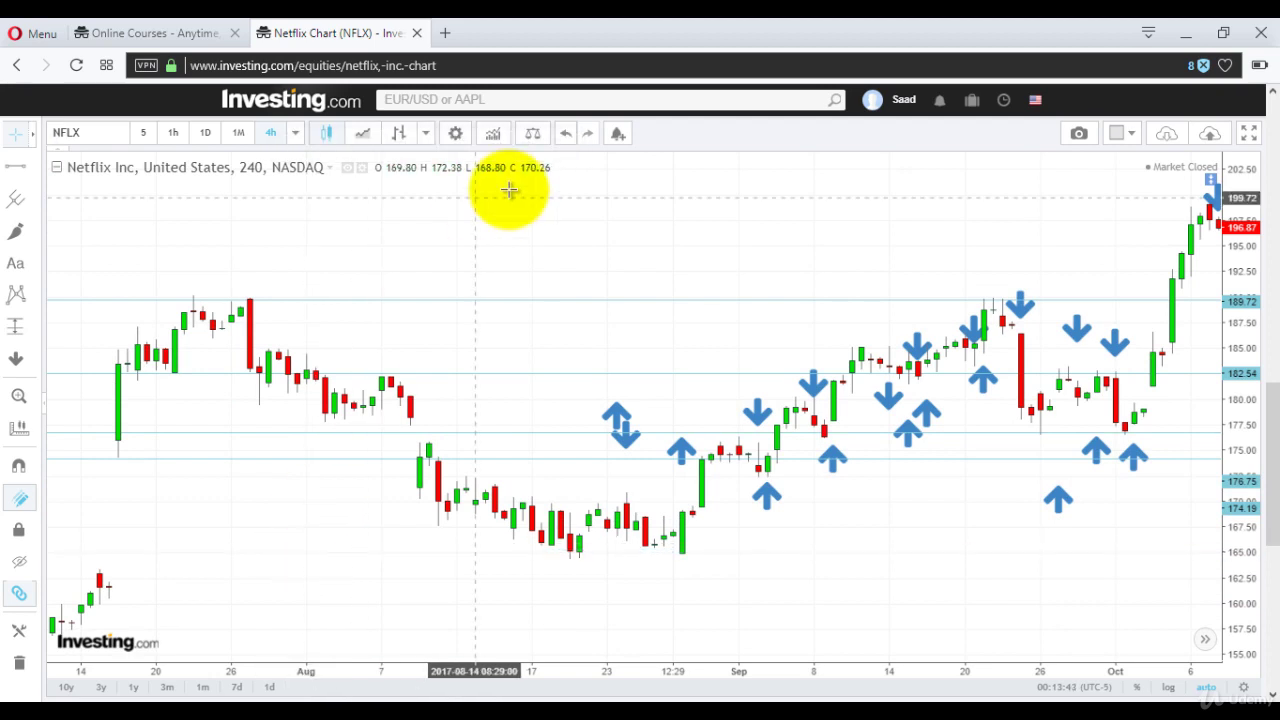